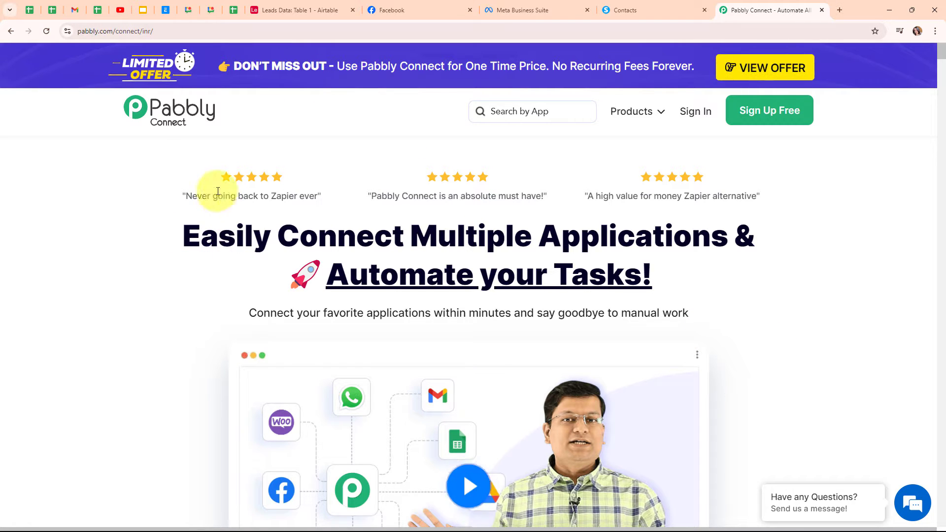
Step: Switch to the Facebook tab showing the Prime Properties business page
{"action": "left_click", "coordinate": [408, 14]}
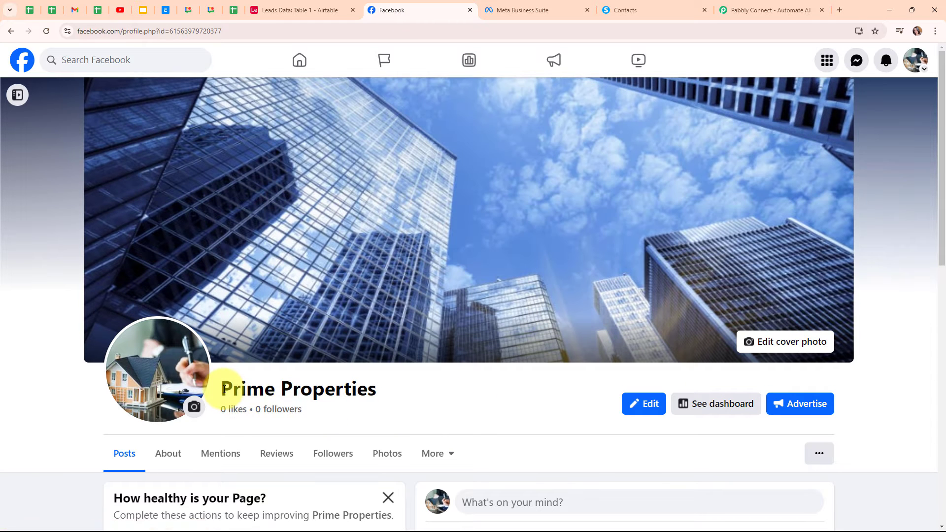
Step: Highlight the Prime Properties page name, then switch to the Systeme.io list of 6 contacts
{"action": "left_click_drag", "start_coordinate": [223, 389], "coordinate": [442, 389]}
{"action": "left_click", "coordinate": [454, 392]}
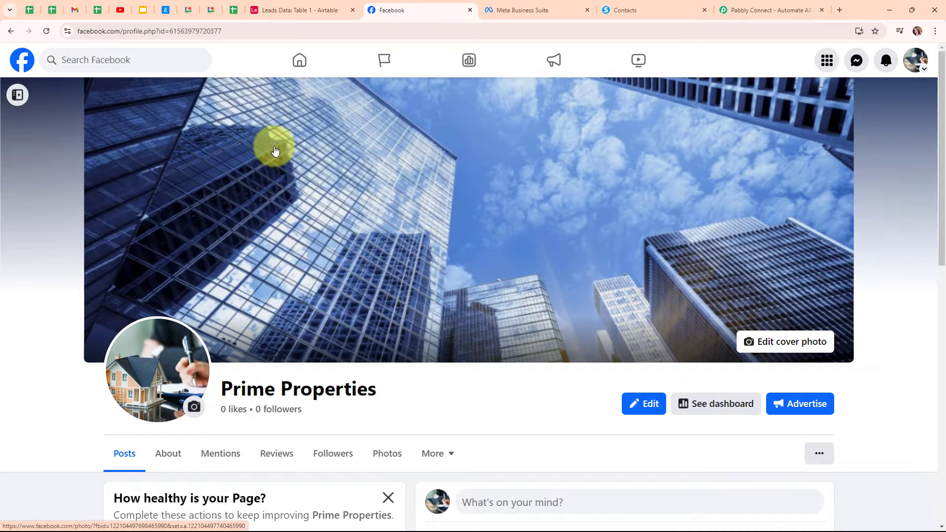
{"action": "left_click", "coordinate": [661, 4]}
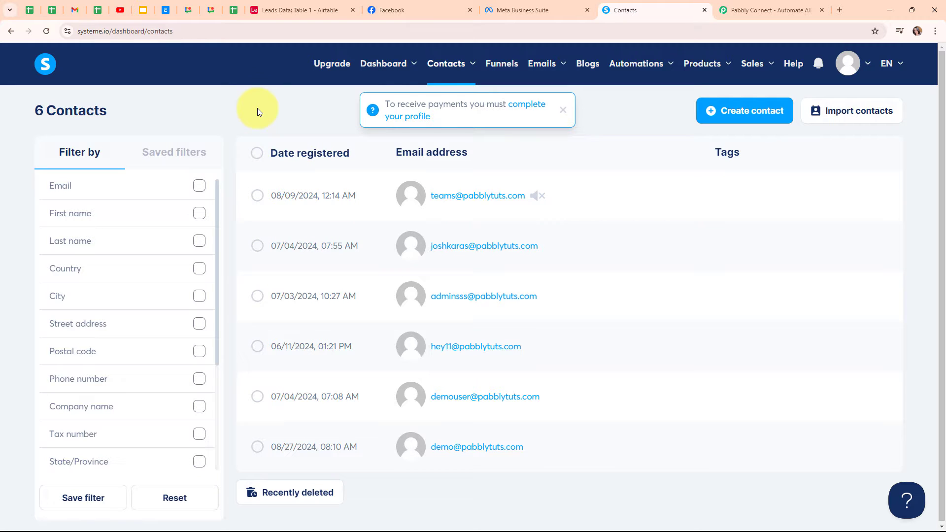
Step: View the Airtable Leads Data table, then go back to the Pabbly Connect homepage
{"action": "left_click", "coordinate": [335, 16]}
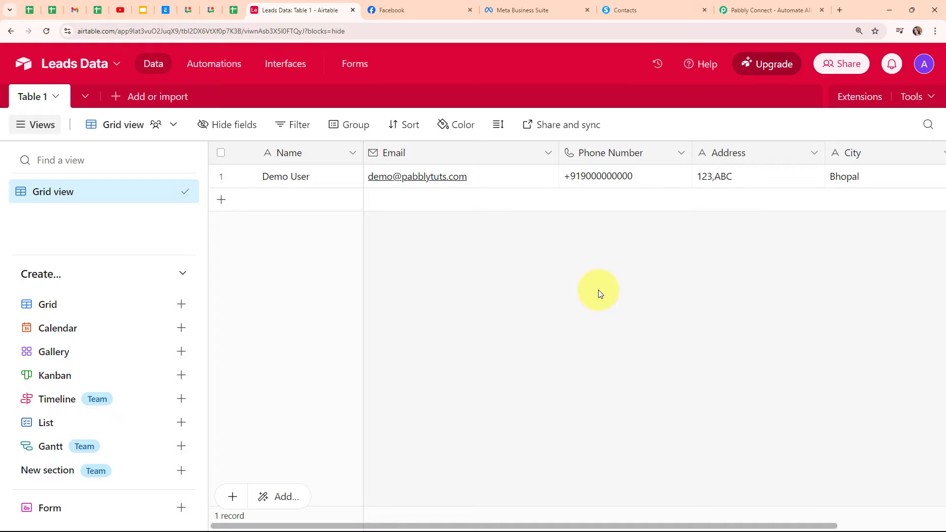
{"action": "left_click", "coordinate": [771, 5]}
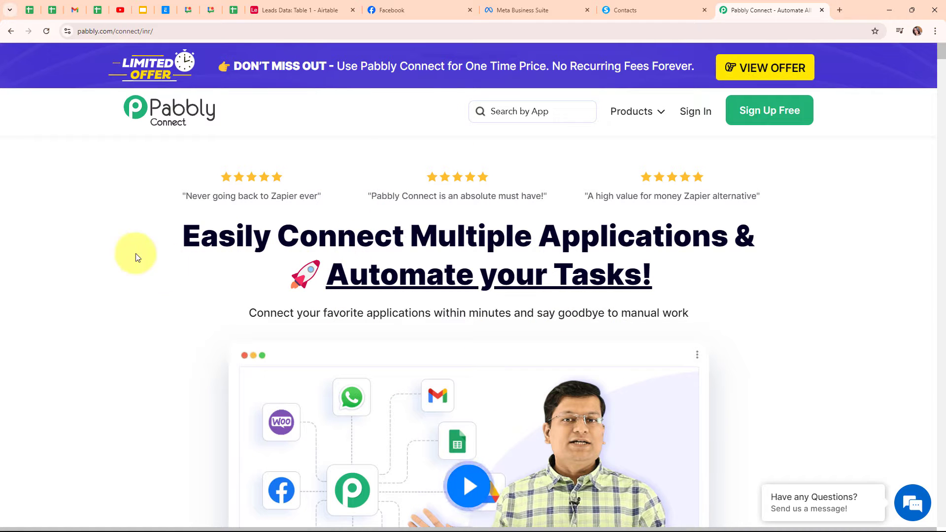
{"action": "left_click", "coordinate": [189, 32]}
Step: Launch Pabbly Connect from the All Pabbly Apps list and start a new workflow
{"action": "left_click", "coordinate": [164, 168]}
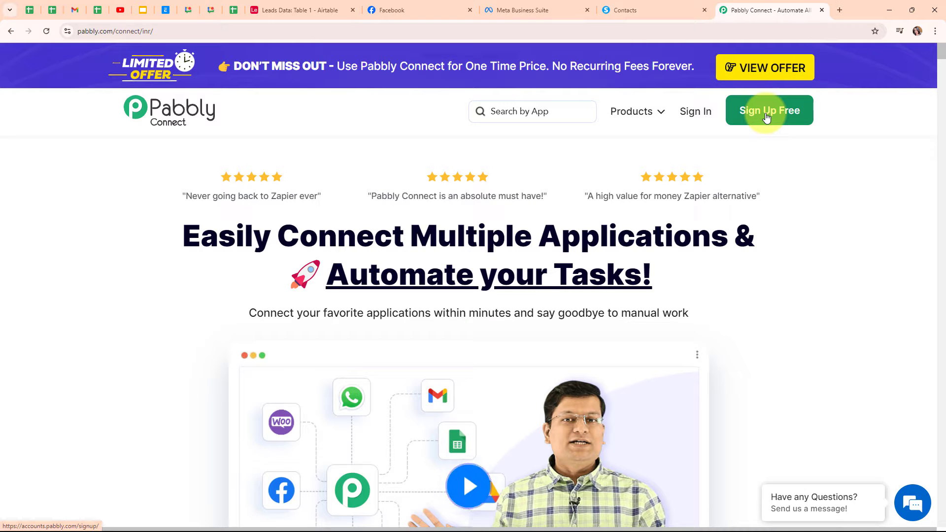
{"action": "left_click", "coordinate": [693, 120]}
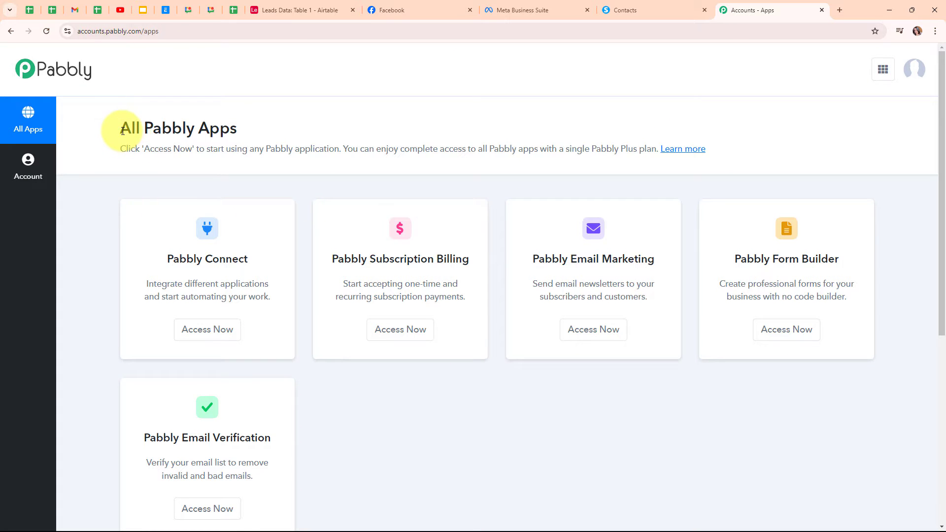
{"action": "left_click_drag", "start_coordinate": [122, 131], "coordinate": [264, 125]}
{"action": "left_click", "coordinate": [327, 116]}
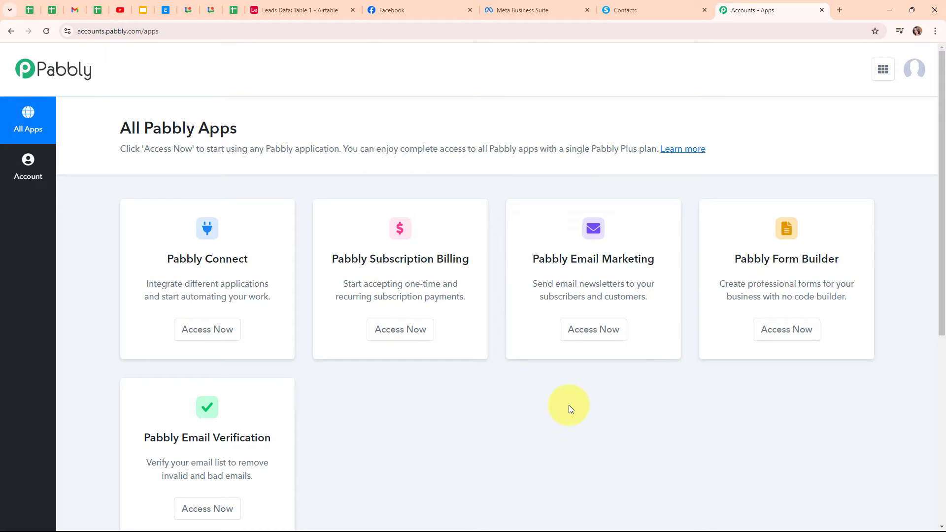
{"action": "left_click", "coordinate": [207, 340]}
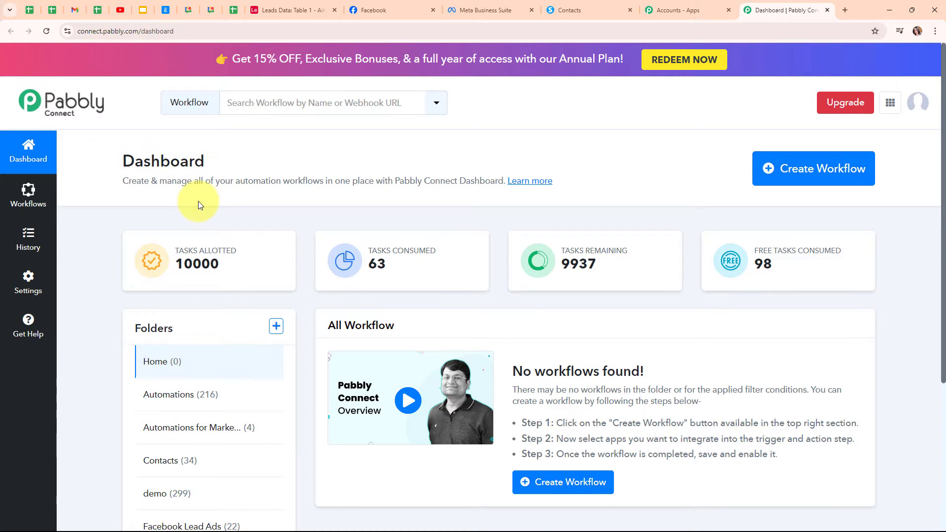
{"action": "left_click", "coordinate": [771, 189]}
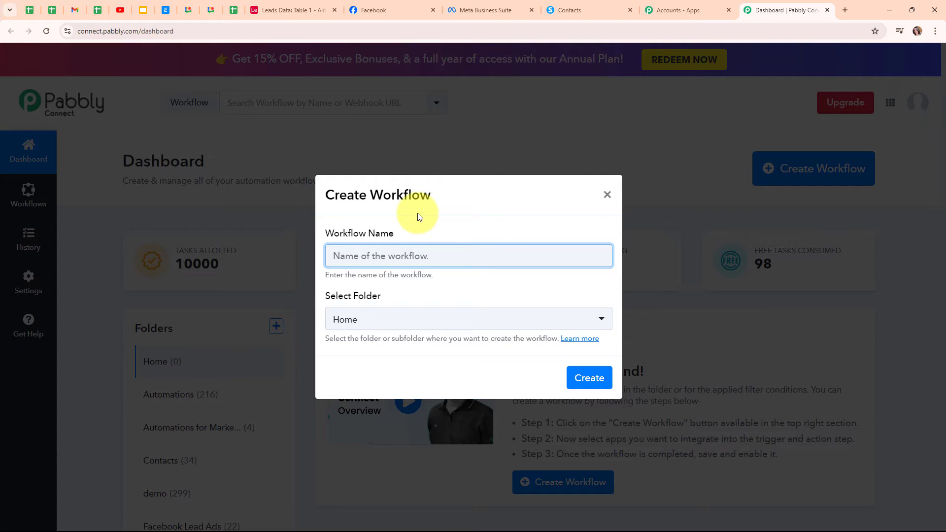
Step: Name the workflow 'Create Systeme.io Contact from Facebook Lead Ads & Add Details in Airtable' and file it under Automations
{"action": "key", "text": "ctrl+v"}
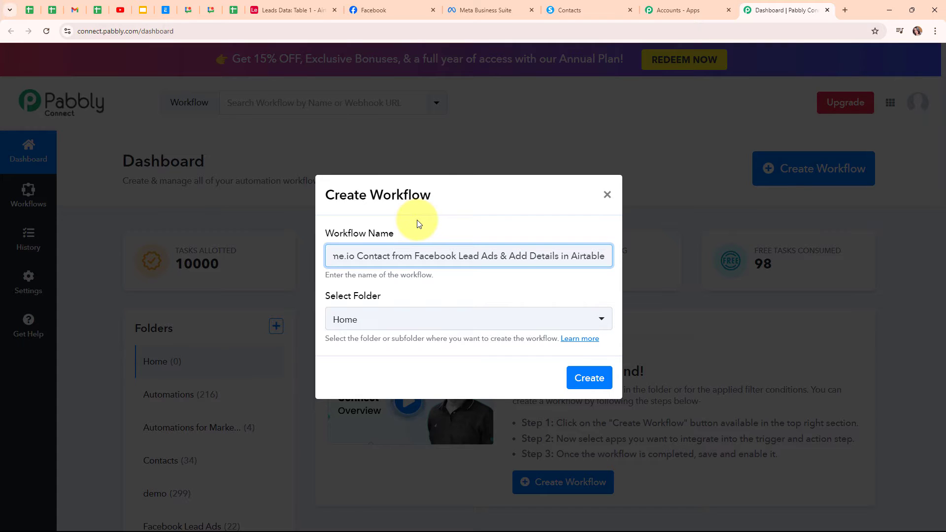
{"action": "left_click", "coordinate": [582, 278]}
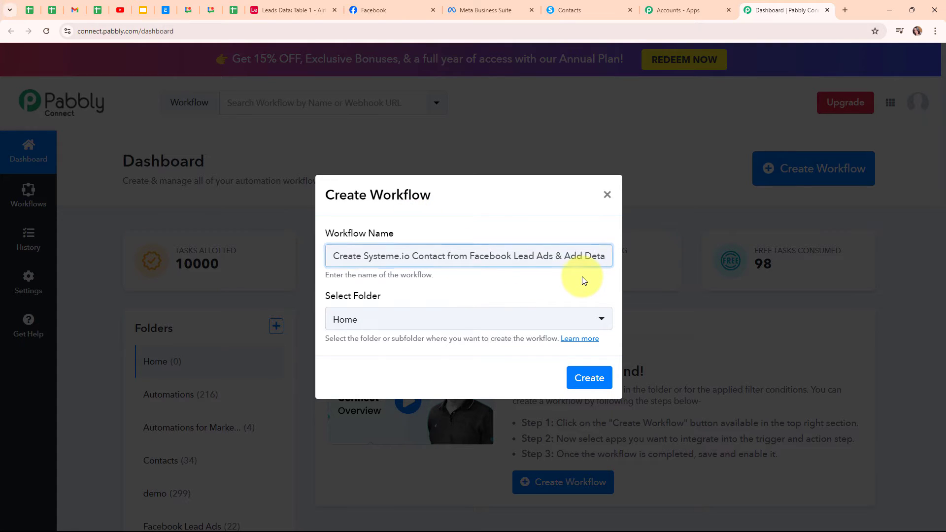
{"action": "left_click", "coordinate": [409, 324]}
{"action": "left_click", "coordinate": [381, 148]}
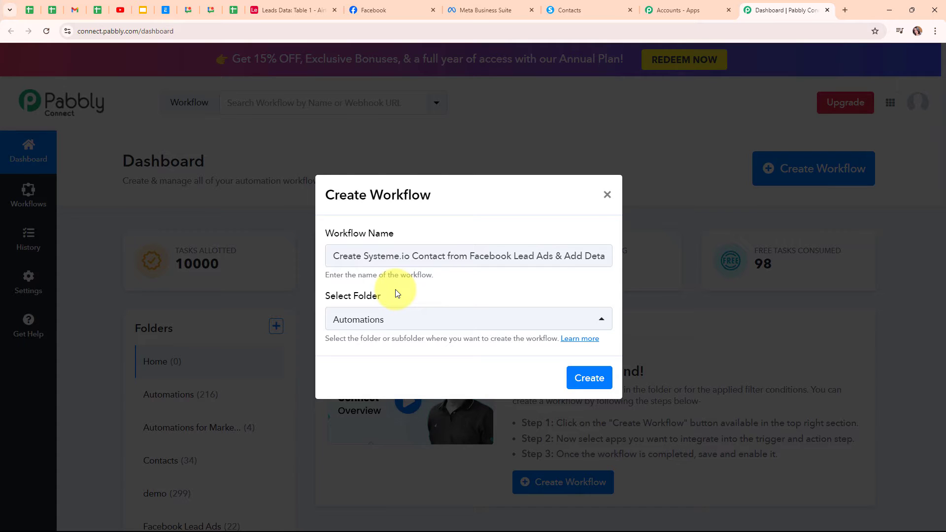
Step: Read the folders help article, then create the workflow and collapse its trigger step
{"action": "left_click", "coordinate": [580, 339]}
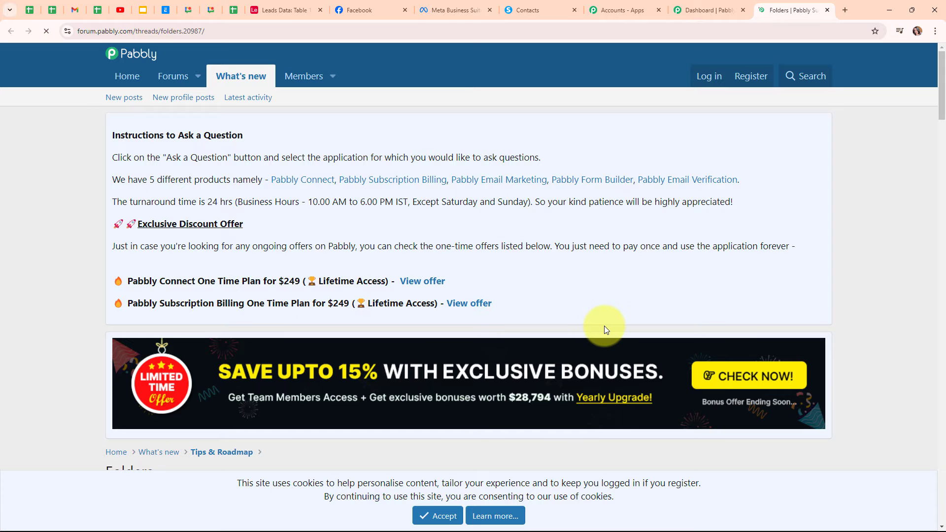
{"action": "scroll", "coordinate": [605, 326], "scroll_direction": "down", "scroll_amount": 9}
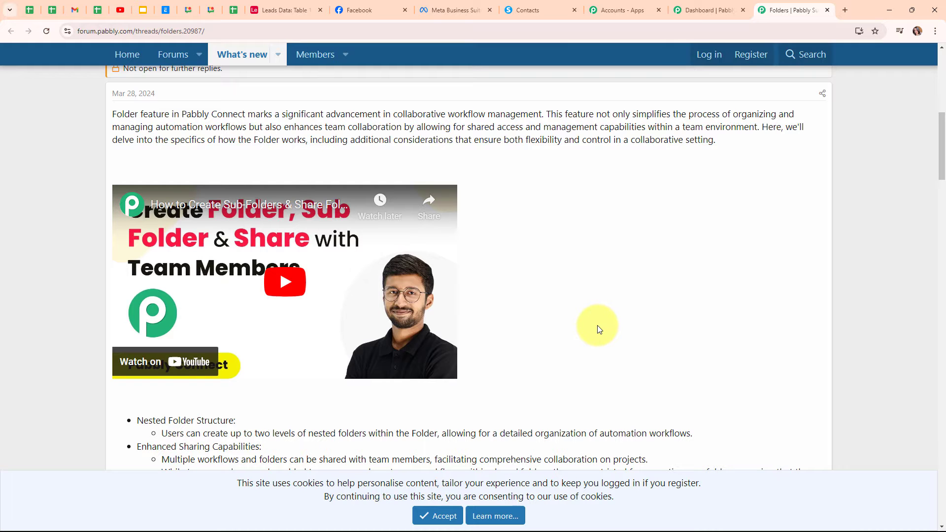
{"action": "left_click", "coordinate": [826, 11]}
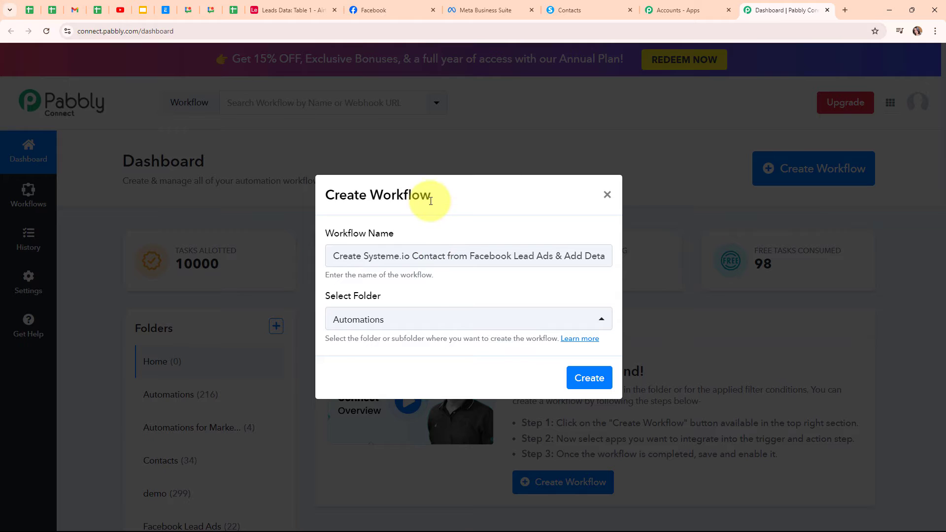
{"action": "left_click", "coordinate": [577, 390]}
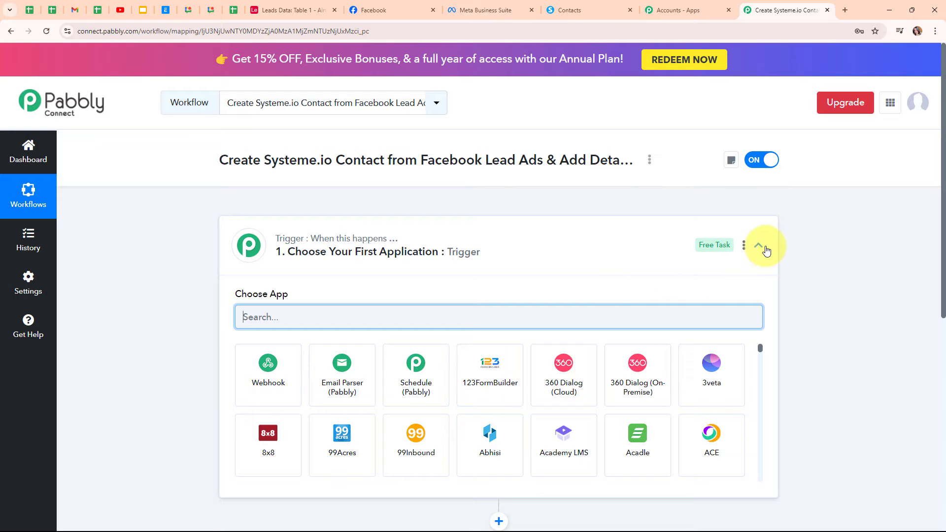
{"action": "left_click", "coordinate": [765, 249]}
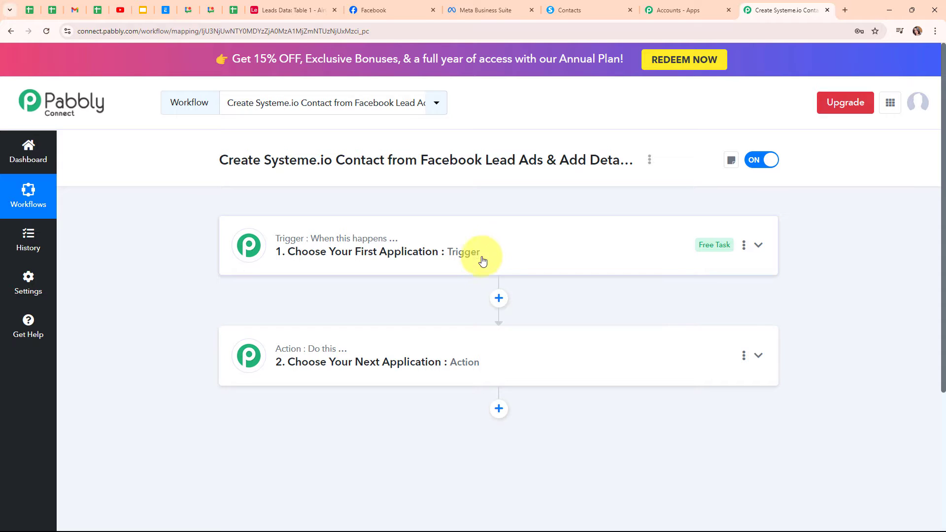
Step: Search 'face', choose Facebook Lead Ads as the trigger app with event New Lead (Instant)
{"action": "mouse_move", "coordinate": [296, 349]}
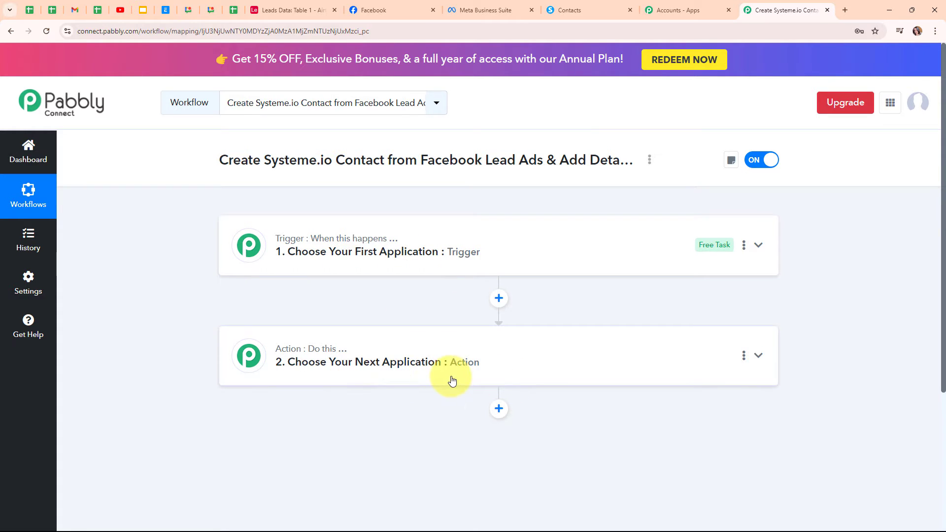
{"action": "left_click", "coordinate": [758, 245]}
{"action": "left_click", "coordinate": [261, 325]}
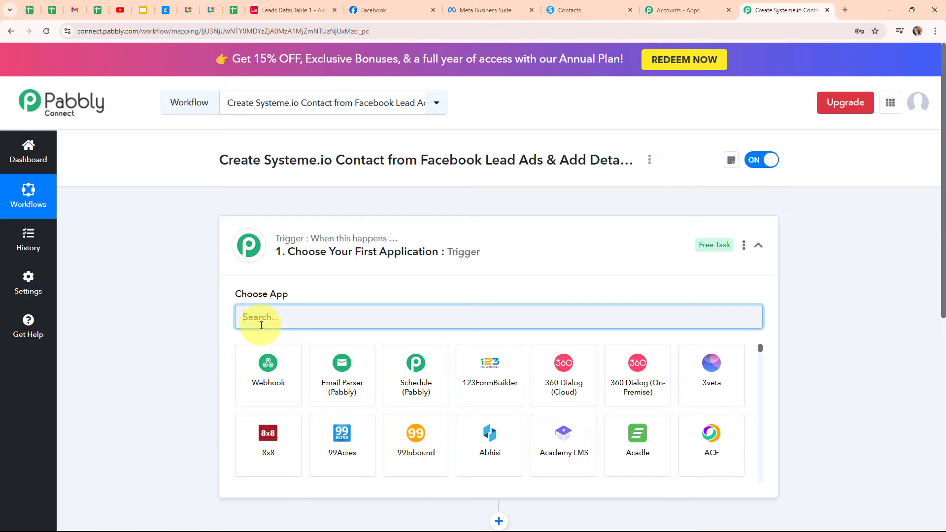
{"action": "type", "text": "face"}
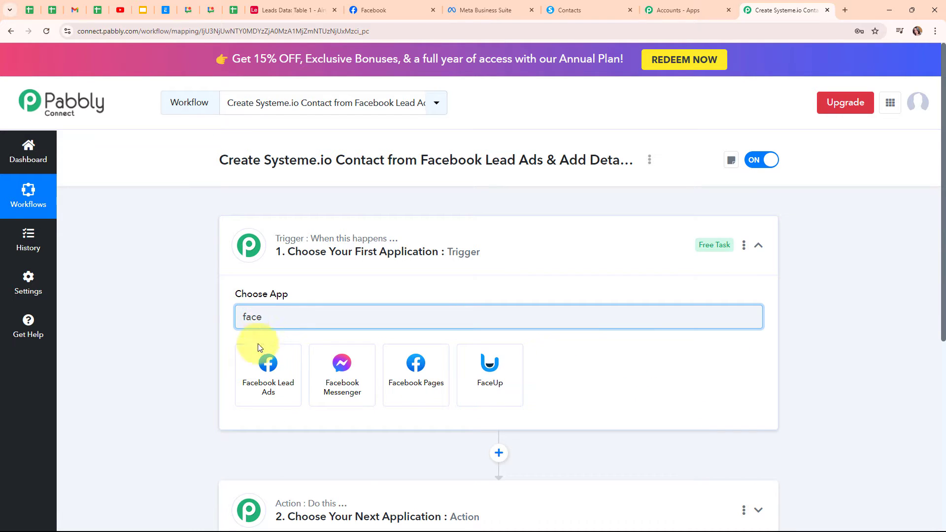
{"action": "left_click", "coordinate": [260, 368]}
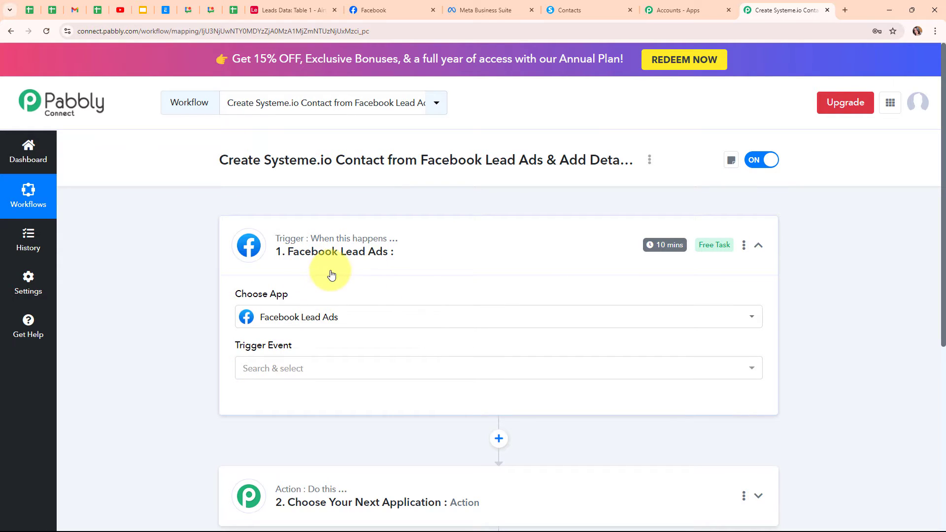
{"action": "left_click", "coordinate": [310, 375]}
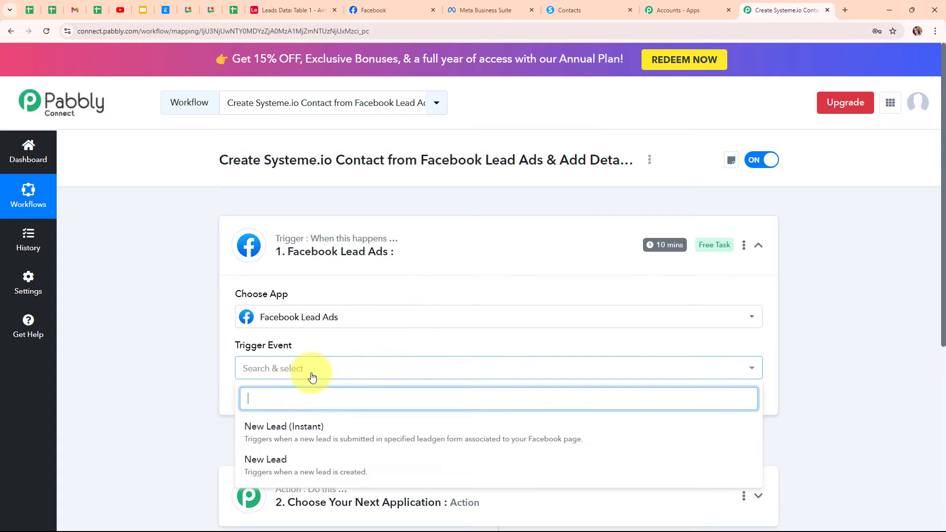
{"action": "left_click", "coordinate": [308, 433]}
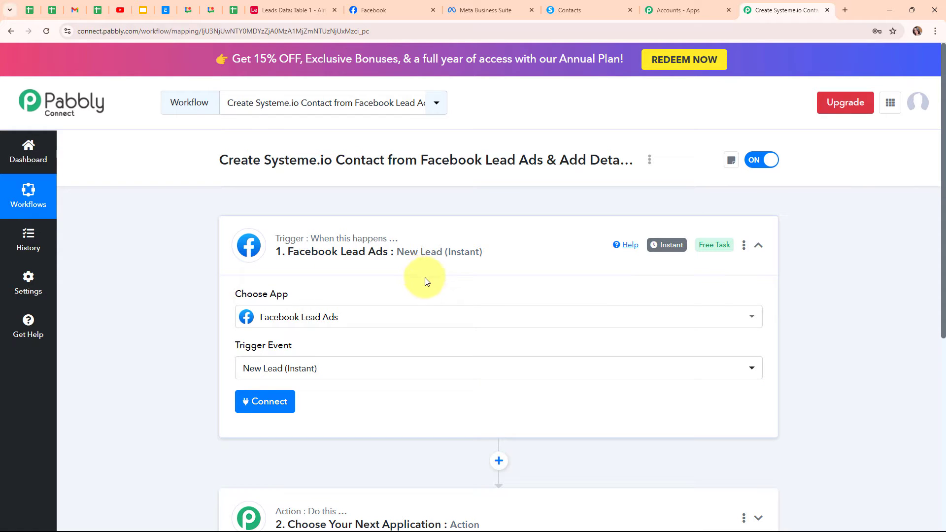
Step: Add a new Facebook Lead Ads connection and authorise it with the Facebook account
{"action": "left_click", "coordinate": [283, 400]}
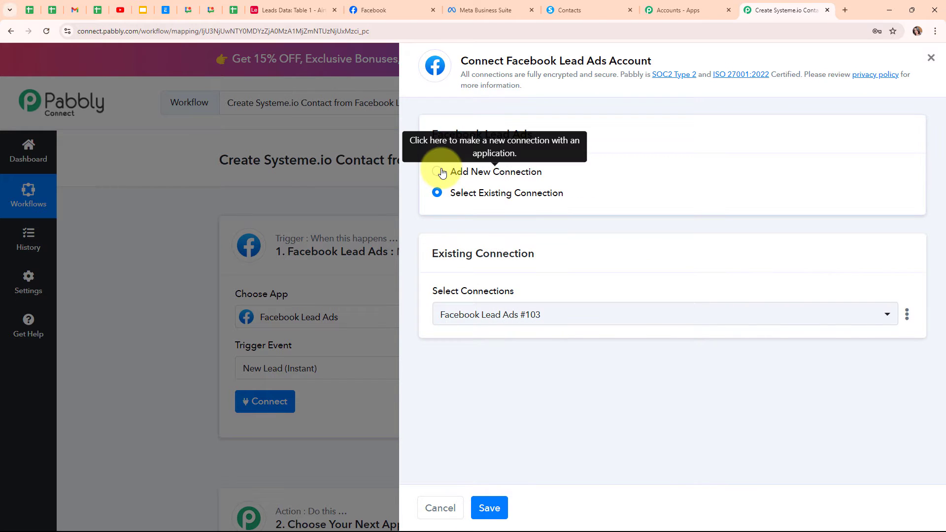
{"action": "triple_click", "coordinate": [436, 176]}
{"action": "left_click", "coordinate": [436, 175]}
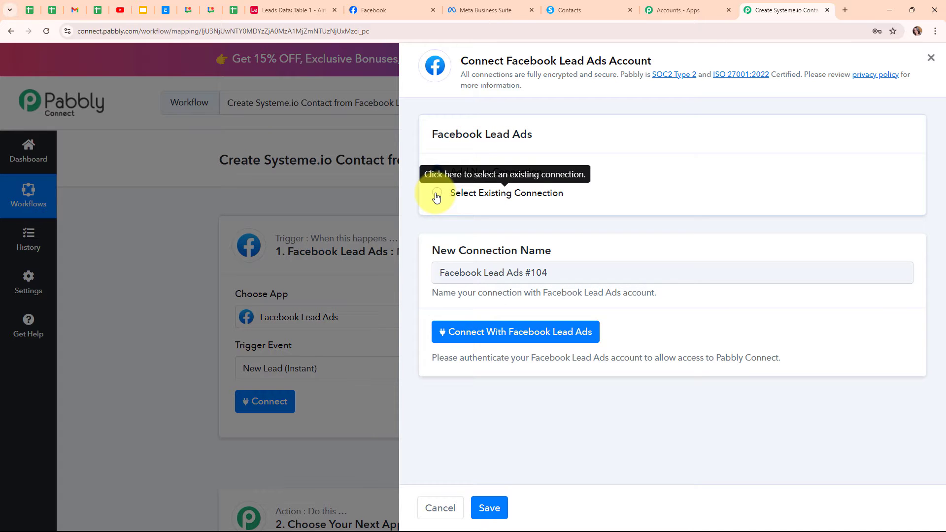
{"action": "left_click", "coordinate": [500, 335]}
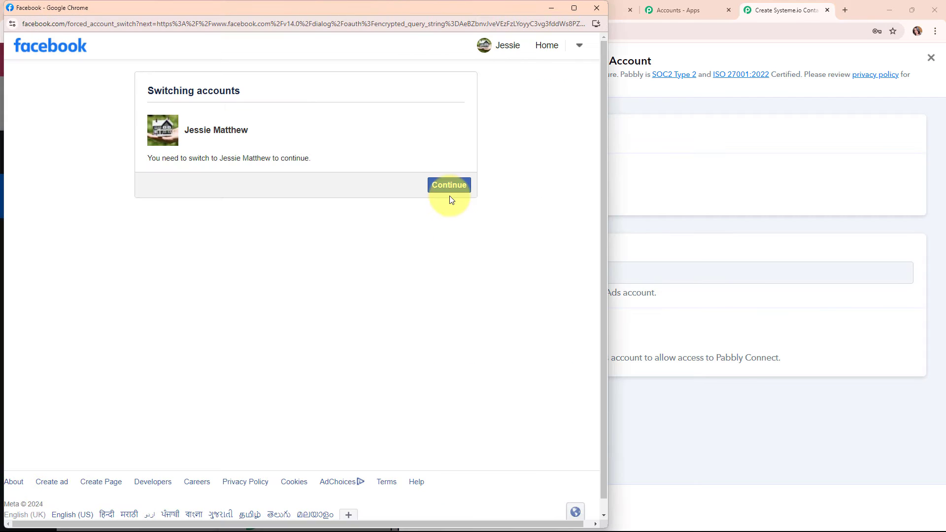
{"action": "left_click", "coordinate": [450, 196]}
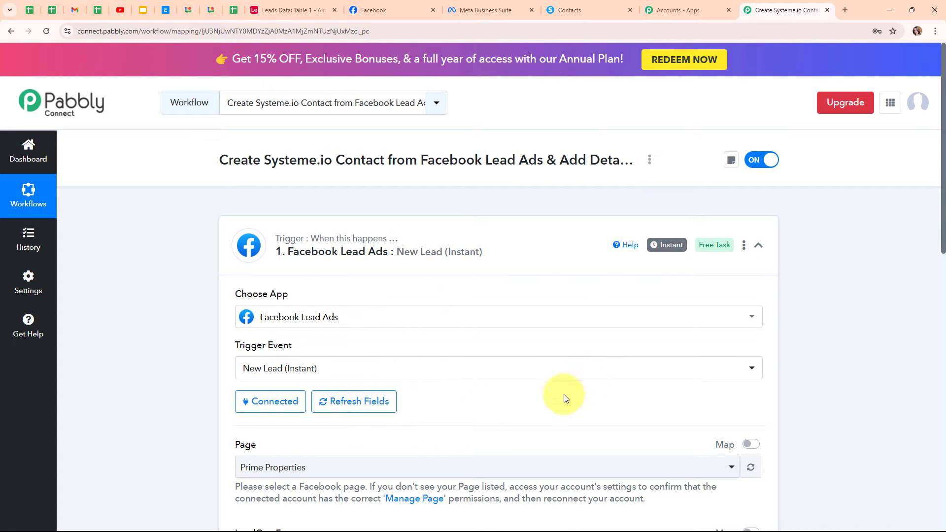
Step: Check the Prime Properties Facebook page and keep it as the trigger's Page
{"action": "scroll", "coordinate": [529, 402], "scroll_direction": "down", "scroll_amount": 5}
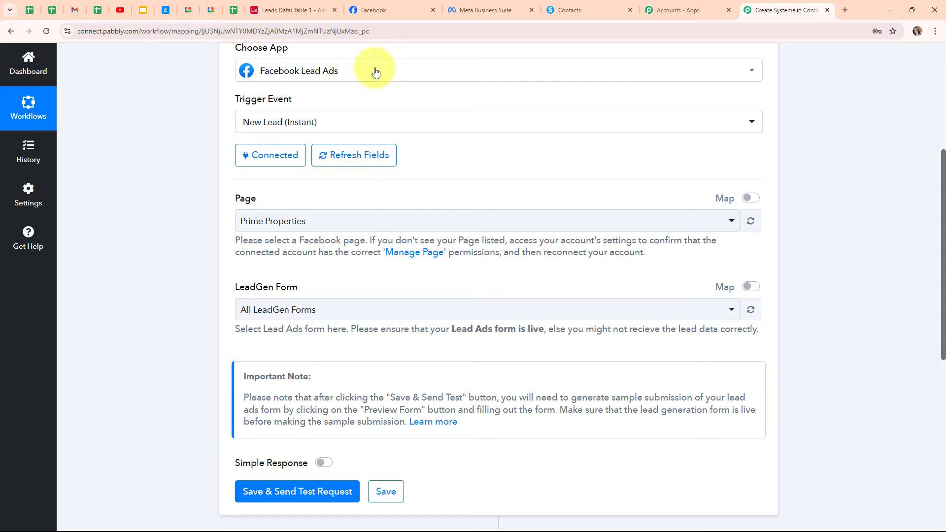
{"action": "left_click", "coordinate": [384, 11]}
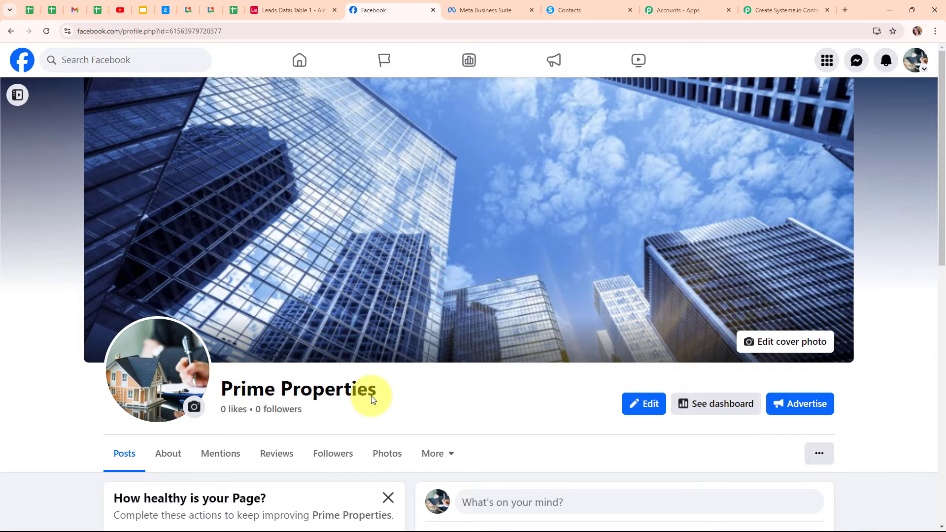
{"action": "left_click", "coordinate": [797, 4]}
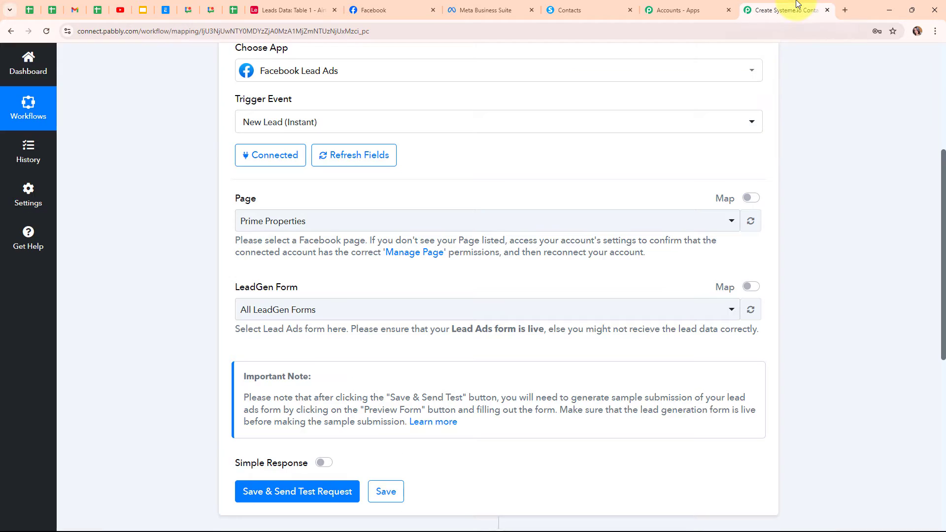
{"action": "left_click", "coordinate": [426, 220]}
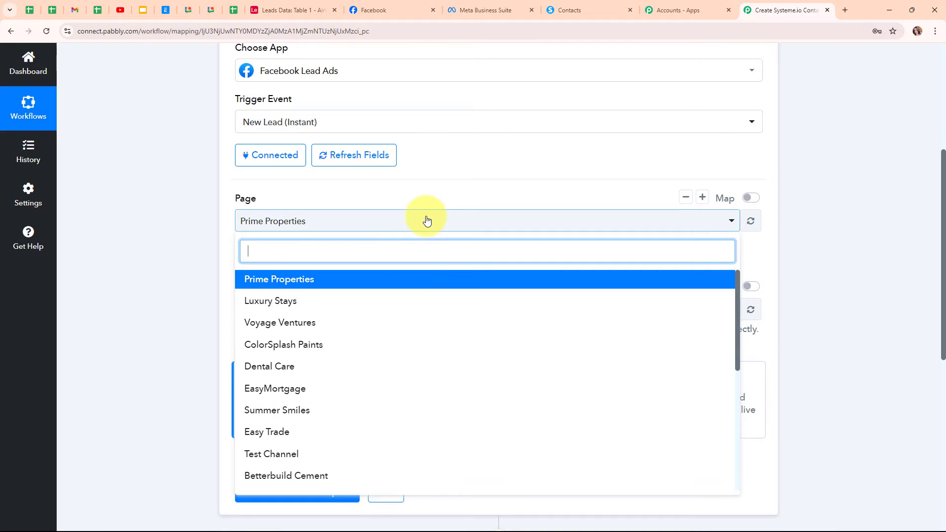
{"action": "left_click", "coordinate": [419, 284]}
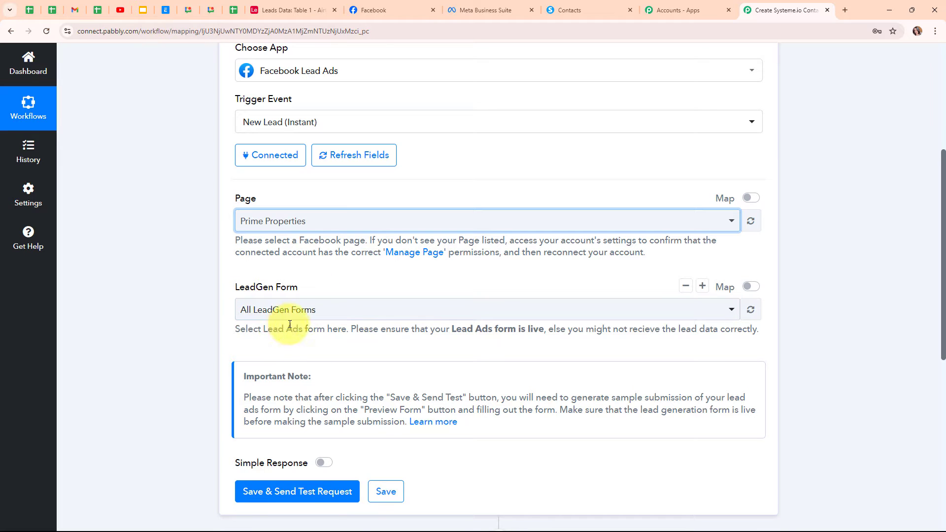
Step: Review forms in Meta Business Suite, choose Lead Form New, and Save & Send Test Request
{"action": "left_click", "coordinate": [491, 7]}
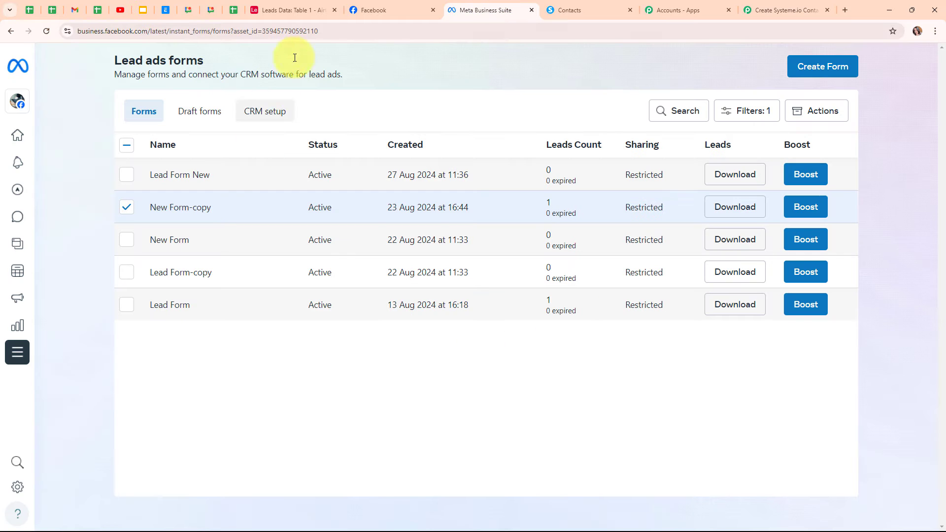
{"action": "left_click", "coordinate": [143, 212]}
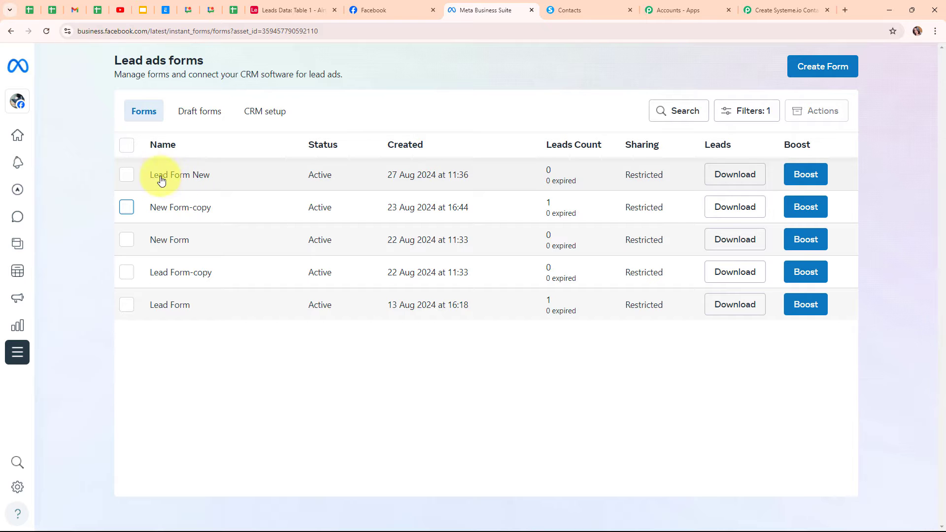
{"action": "left_click", "coordinate": [763, 13]}
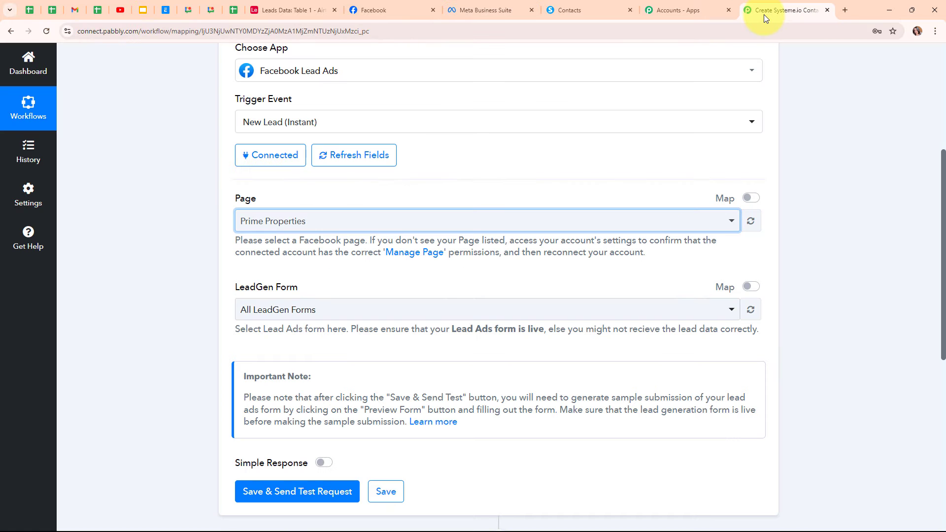
{"action": "left_click", "coordinate": [306, 311]}
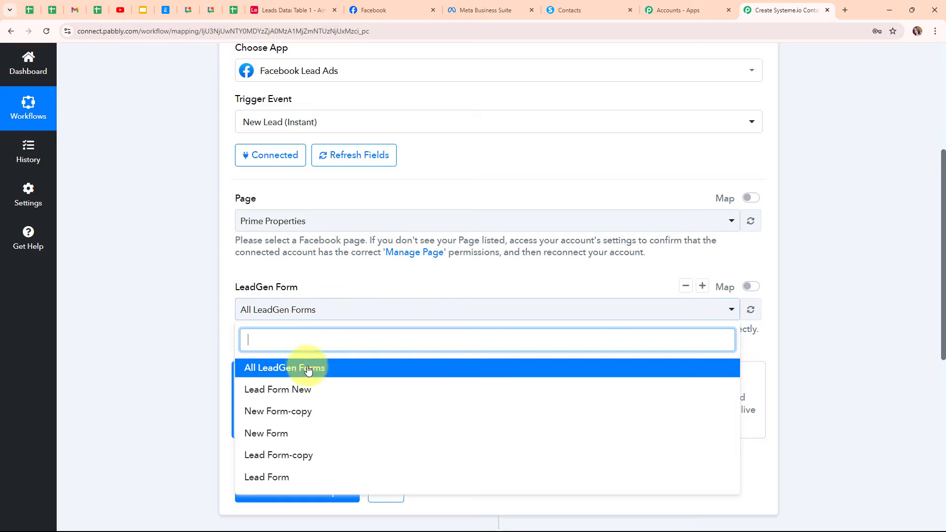
{"action": "left_click", "coordinate": [306, 390]}
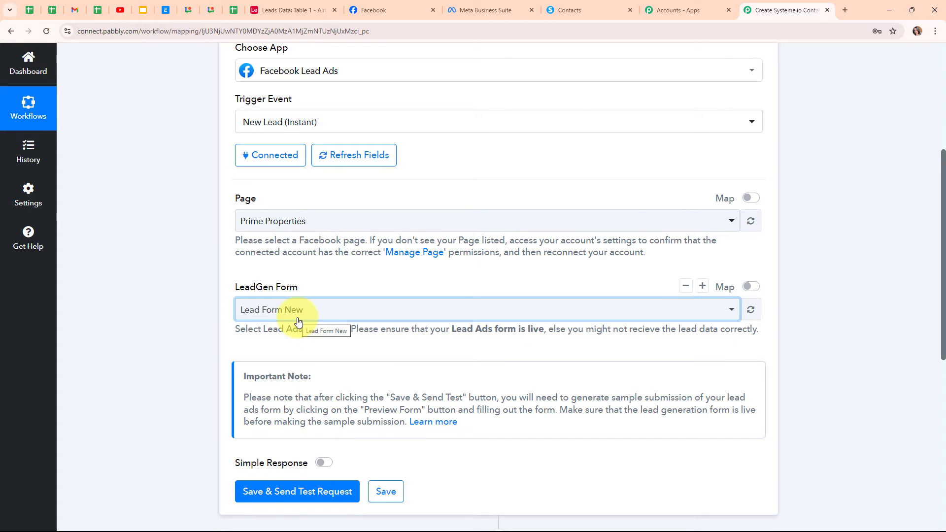
{"action": "left_click", "coordinate": [325, 316]}
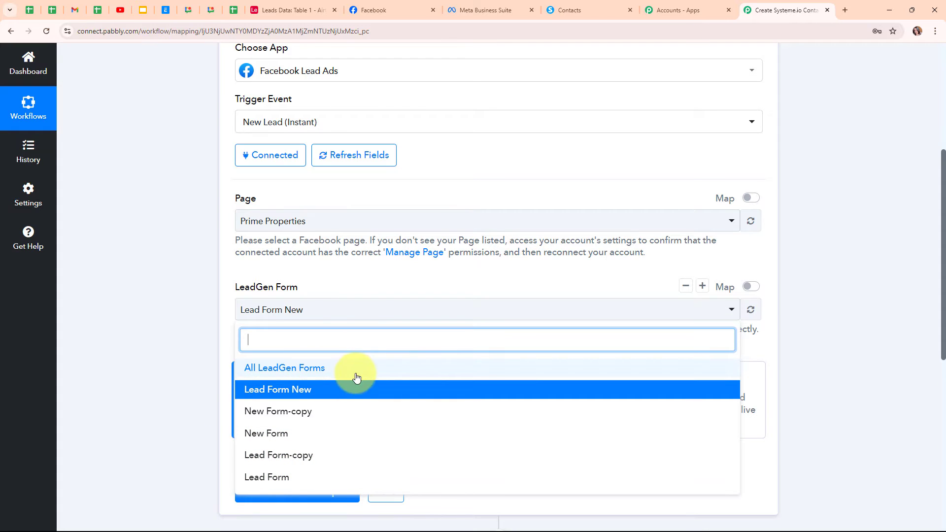
{"action": "left_click", "coordinate": [177, 309]}
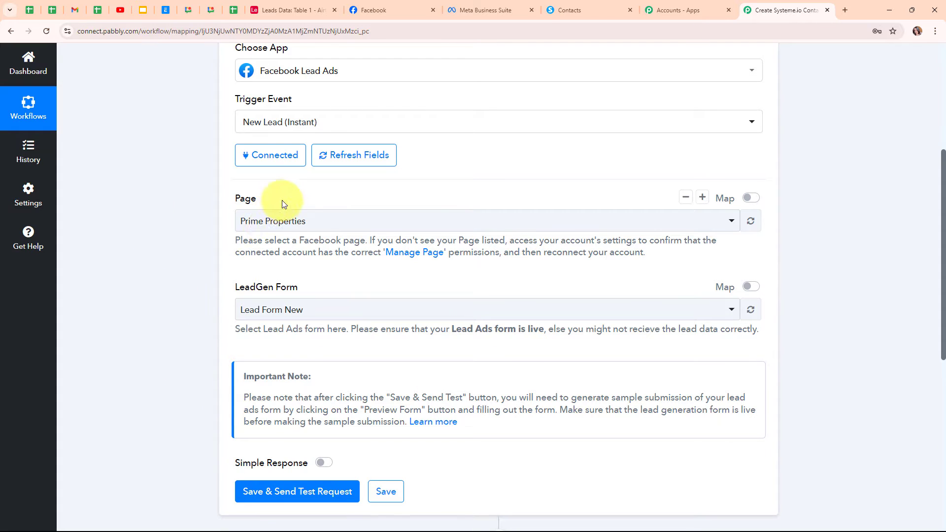
{"action": "scroll", "coordinate": [453, 389], "scroll_direction": "down", "scroll_amount": 4}
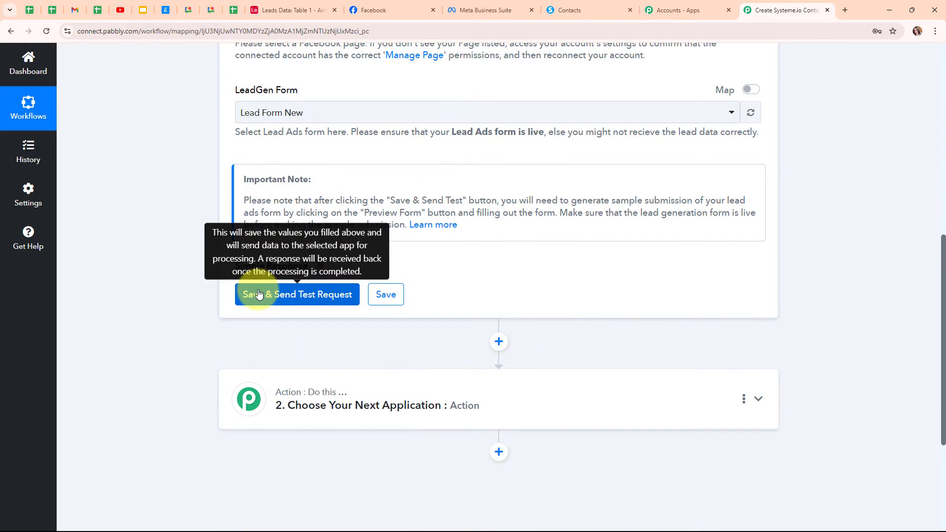
{"action": "left_click", "coordinate": [259, 294]}
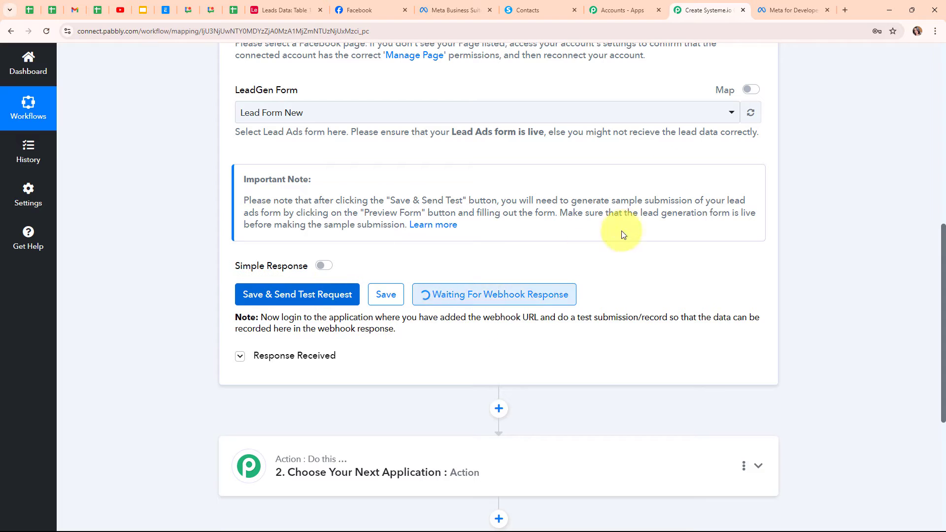
Step: Switch to the Meta for Developers tab while the trigger waits for a test lead
{"action": "left_click", "coordinate": [771, 10]}
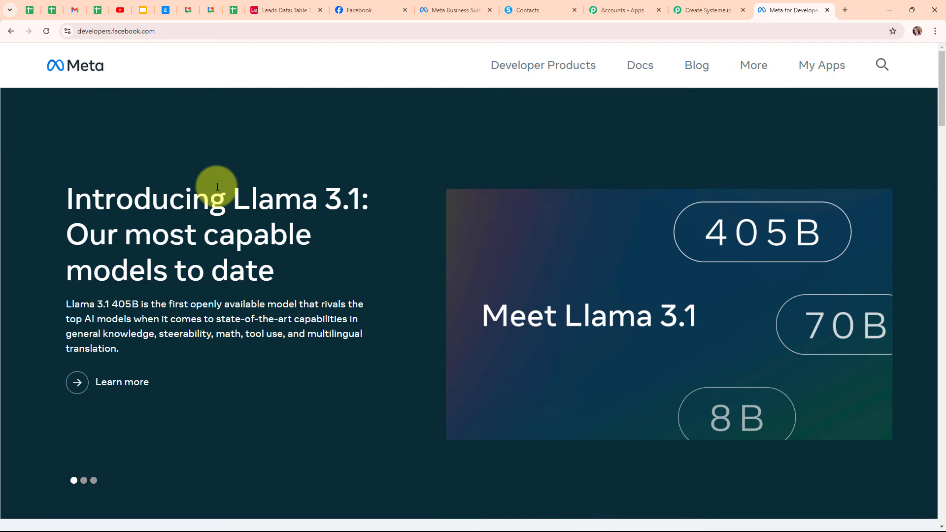
Step: Open the Lead Ads testing tool from the Developer Tools page
{"action": "left_click", "coordinate": [750, 73]}
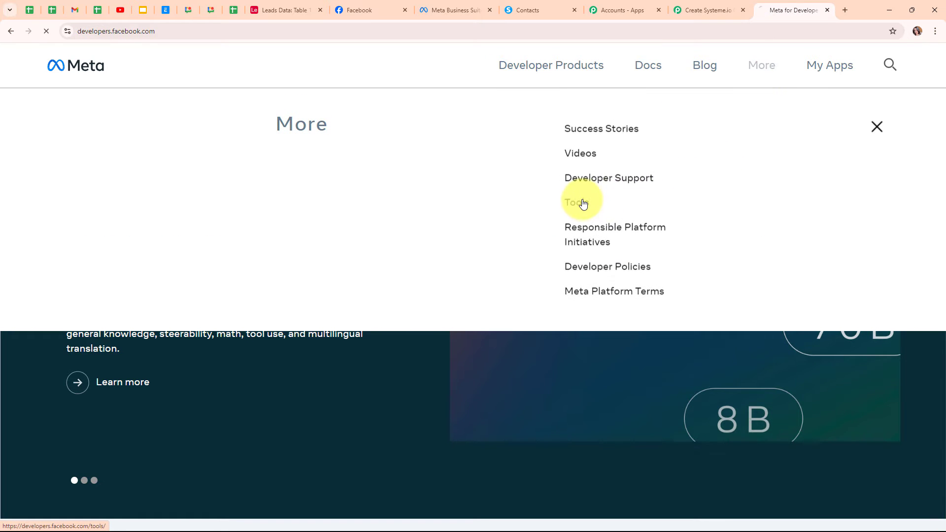
{"action": "left_click", "coordinate": [579, 203]}
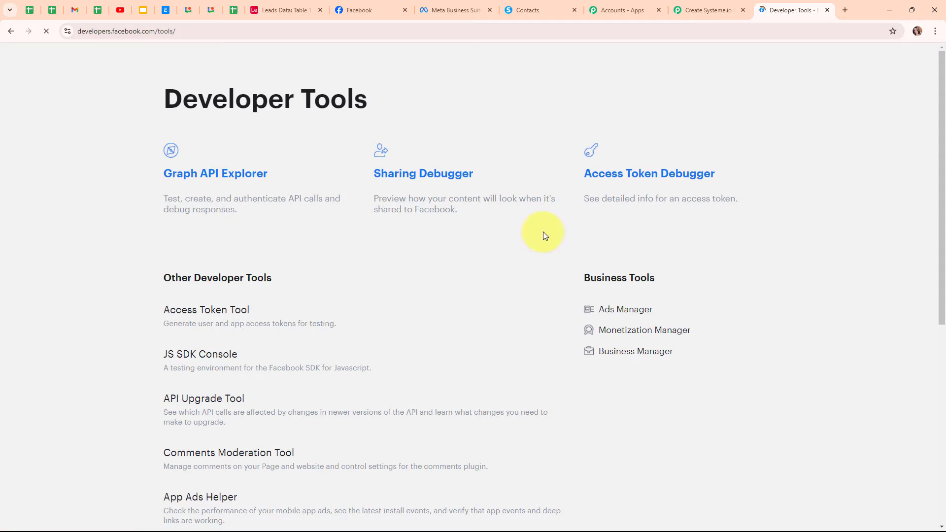
{"action": "scroll", "coordinate": [510, 319], "scroll_direction": "down", "scroll_amount": 5}
{"action": "scroll", "coordinate": [510, 320], "scroll_direction": "down", "scroll_amount": 1}
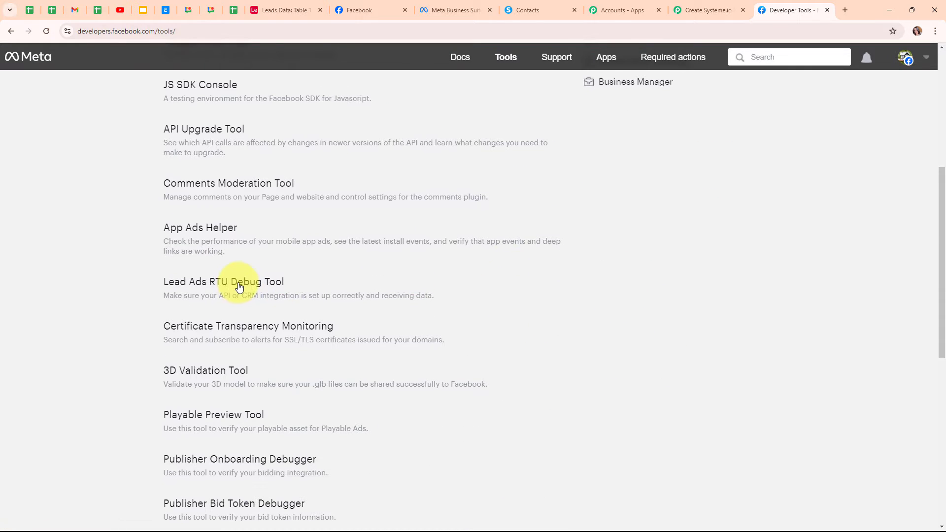
{"action": "left_click", "coordinate": [239, 284]}
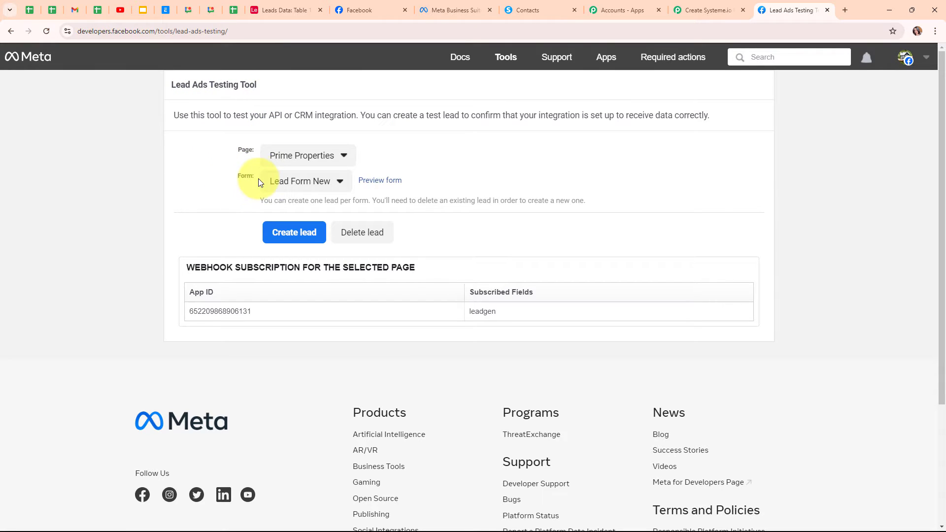
Step: Set the test Page to Prime Properties and the Form to Lead Form New
{"action": "left_click", "coordinate": [290, 168]}
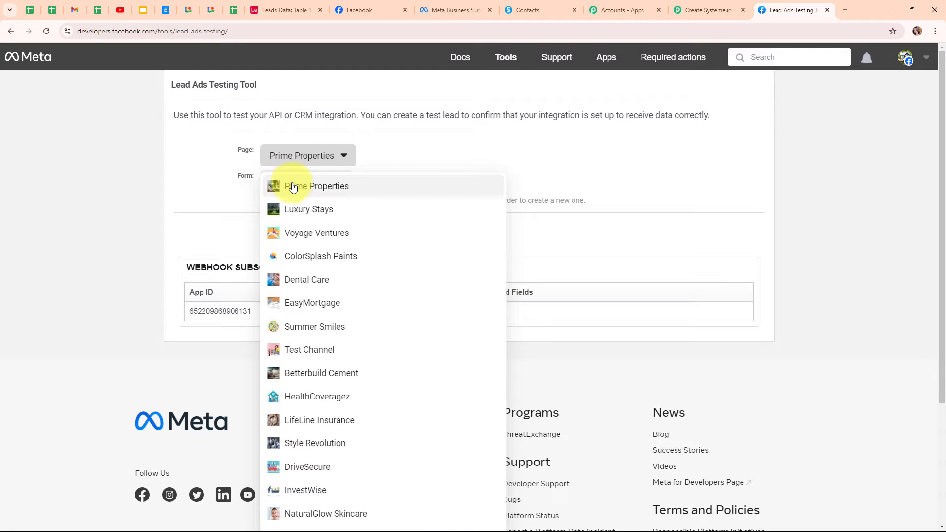
{"action": "left_click", "coordinate": [294, 191]}
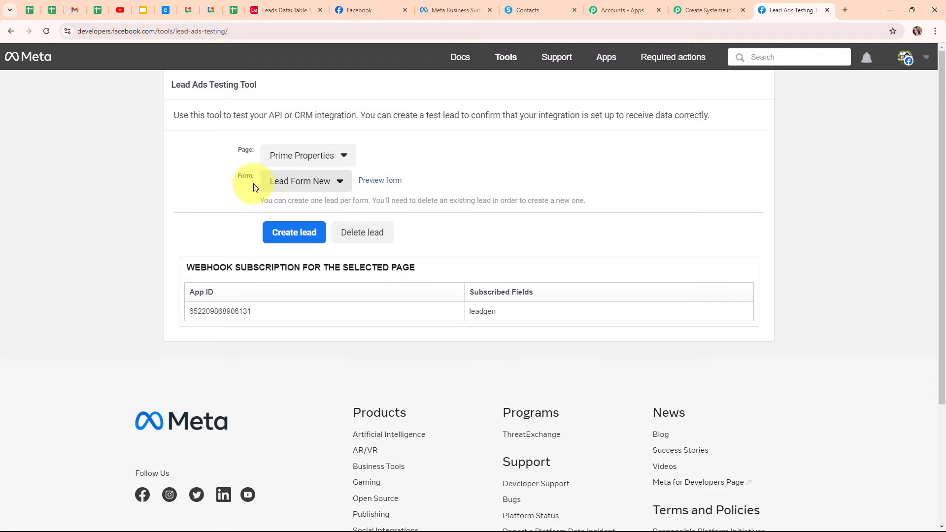
{"action": "left_click", "coordinate": [300, 182]}
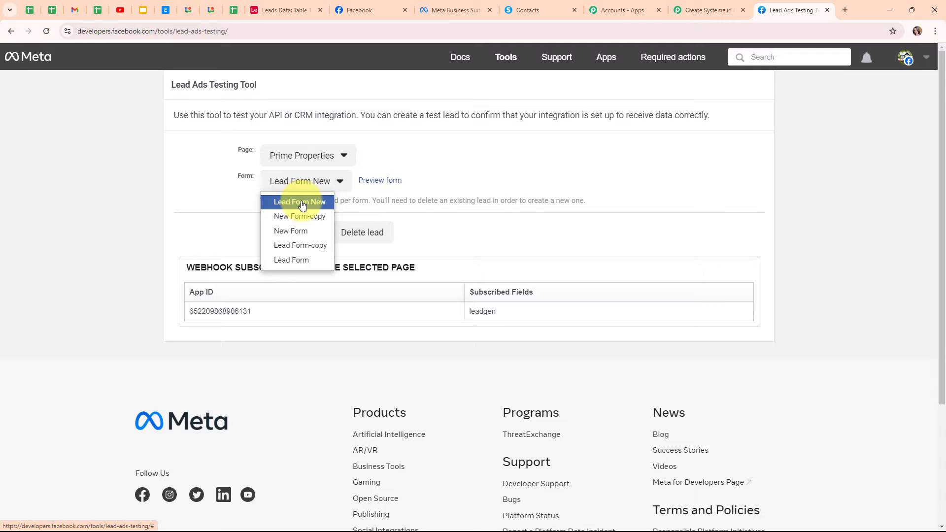
{"action": "left_click", "coordinate": [302, 205]}
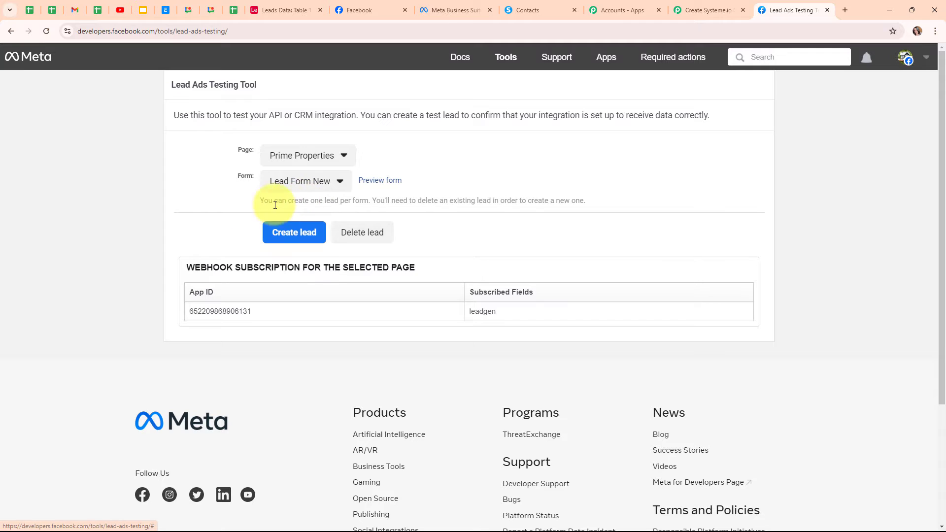
Step: Preview Lead Form New and choose Rental Property as the property type
{"action": "left_click", "coordinate": [376, 184]}
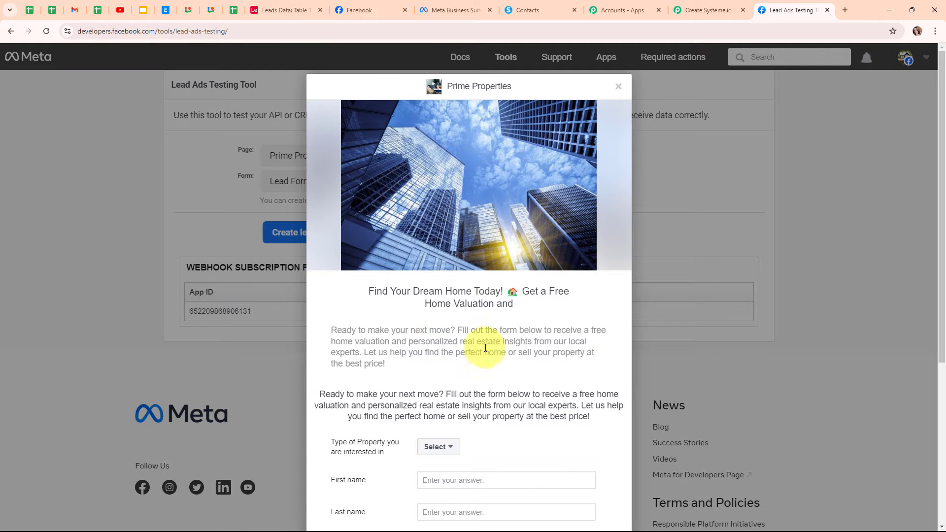
{"action": "scroll", "coordinate": [526, 365], "scroll_direction": "down", "scroll_amount": 4}
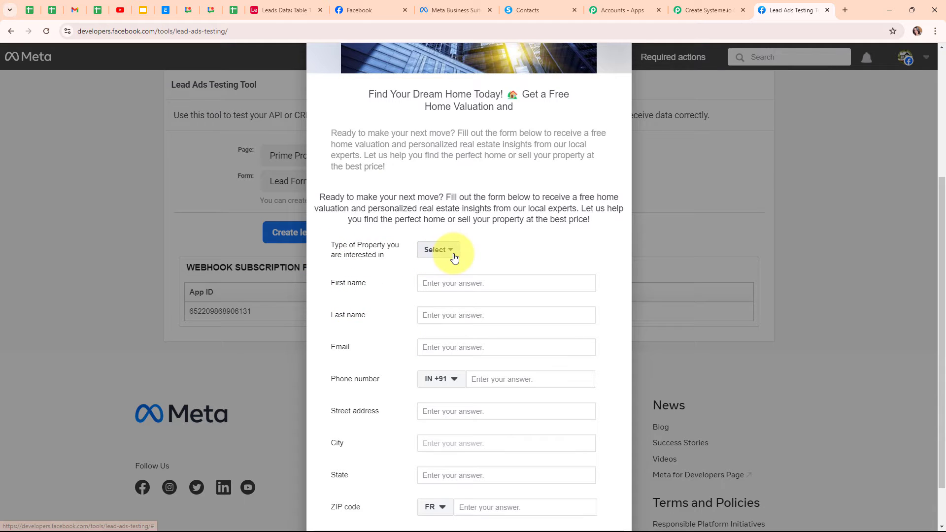
{"action": "left_click", "coordinate": [454, 257]}
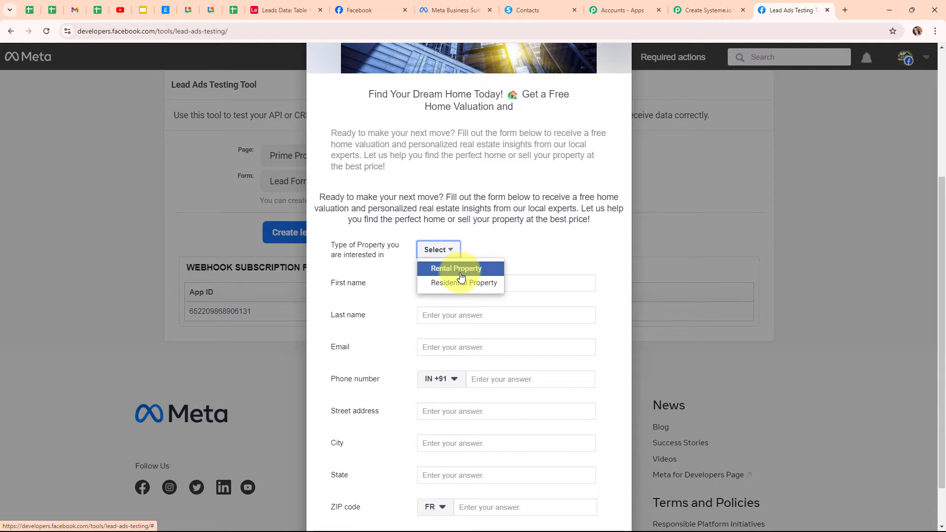
{"action": "left_click", "coordinate": [460, 271]}
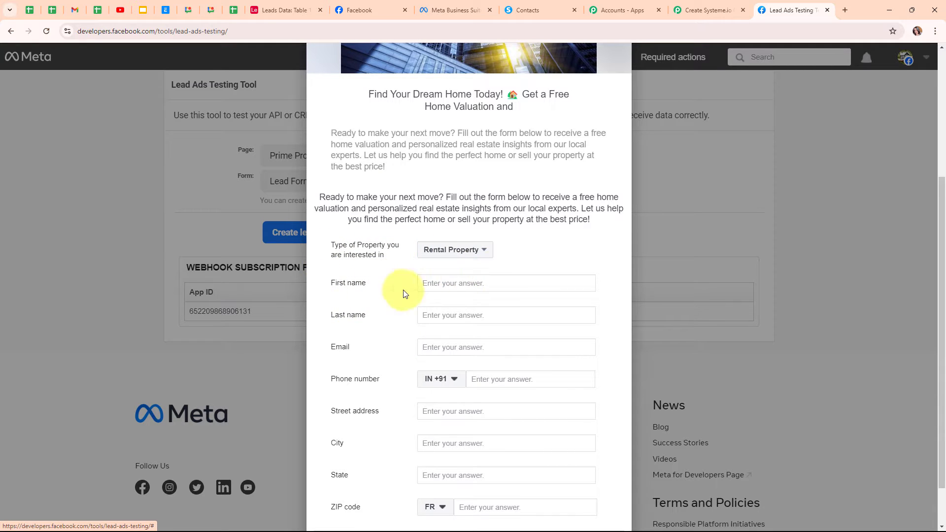
Step: Fill in the test lead's first name, last name, email address and phone number
{"action": "left_click", "coordinate": [449, 282]}
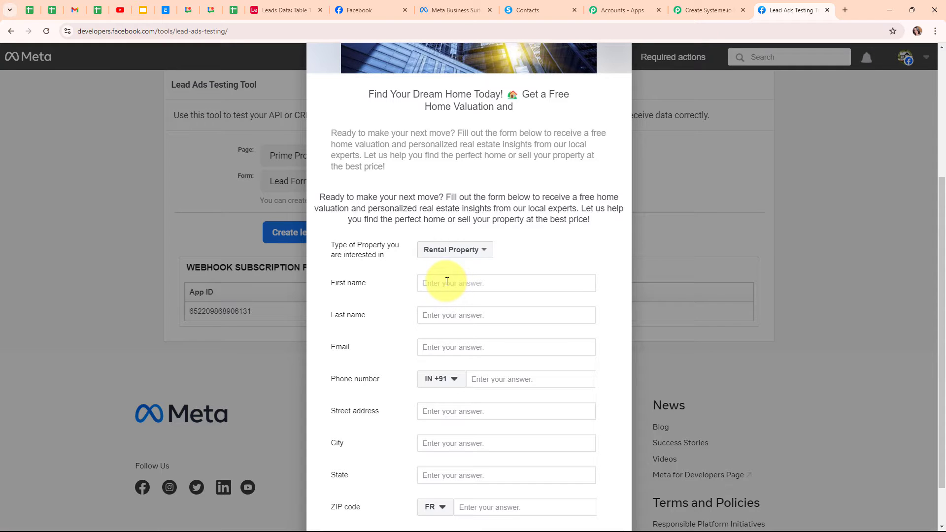
{"action": "type", "text": "Dummy"}
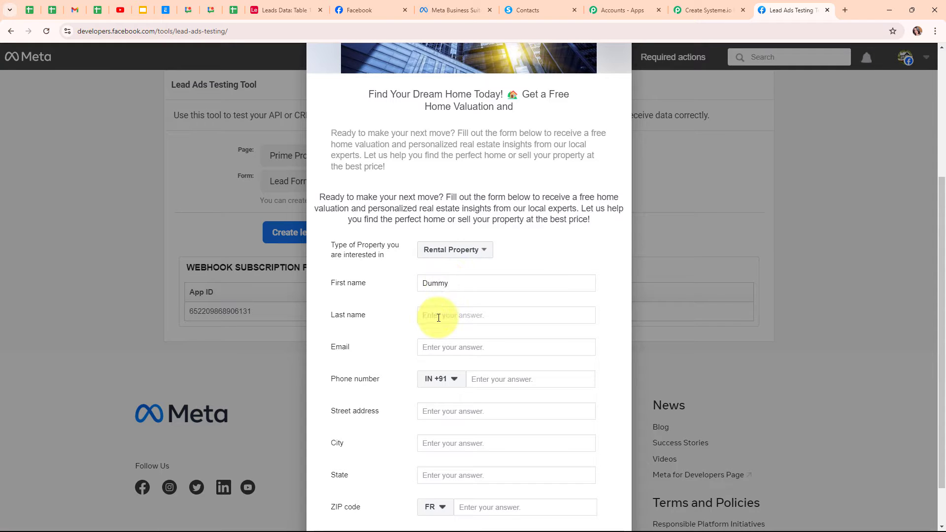
{"action": "left_click", "coordinate": [439, 318]}
{"action": "type", "text": "User"}
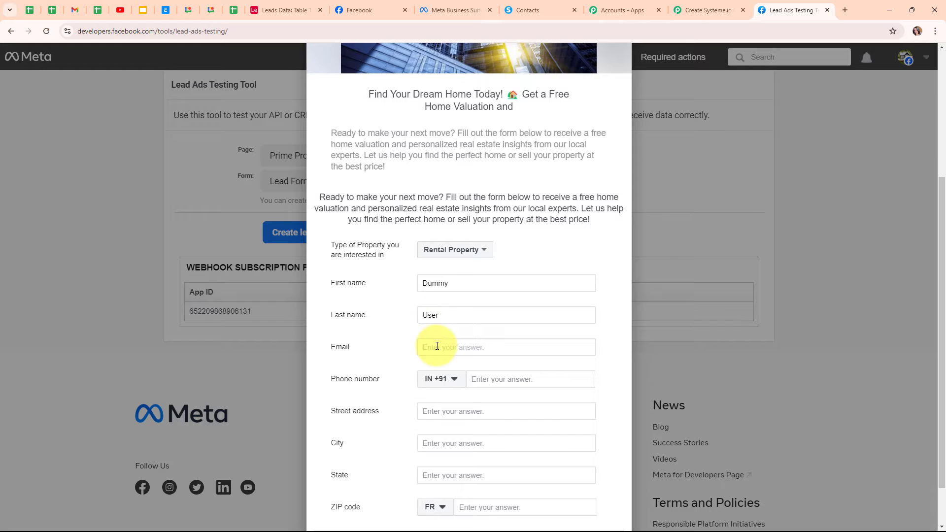
{"action": "left_click", "coordinate": [437, 347]}
{"action": "left_click", "coordinate": [502, 379]}
{"action": "type", "text": "88888 88888"}
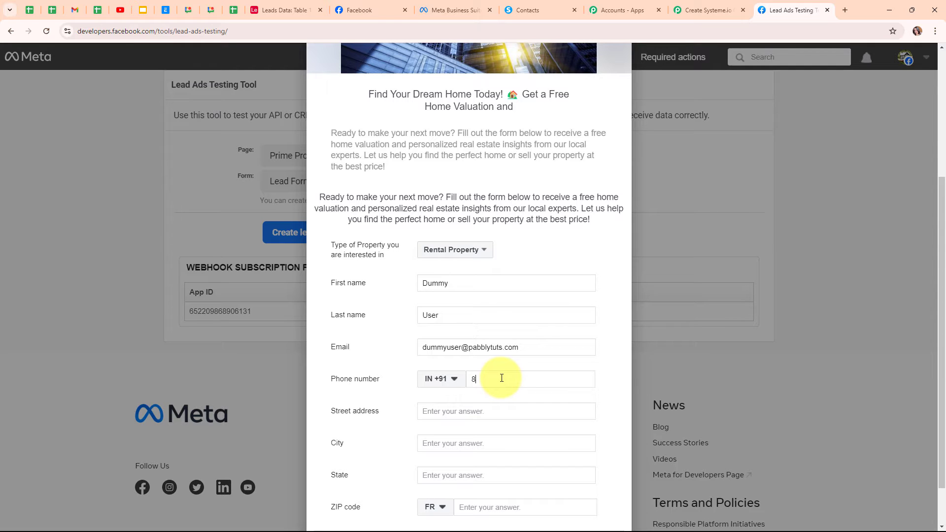
Step: Enter the lead's street address, city, state and ZIP code, with India as ZIP country
{"action": "left_click", "coordinate": [432, 414]}
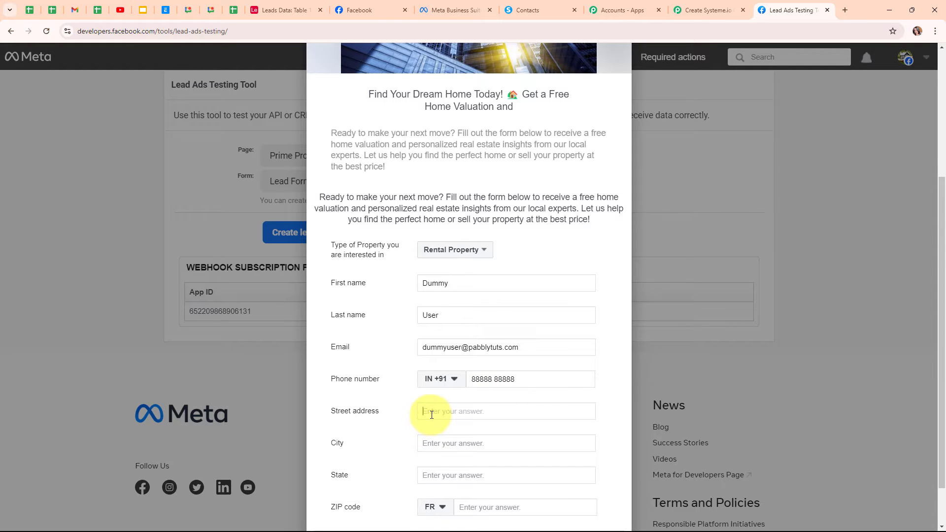
{"action": "type", "text": "456,DEF"}
{"action": "left_click", "coordinate": [429, 441]}
{"action": "type", "text": "B"}
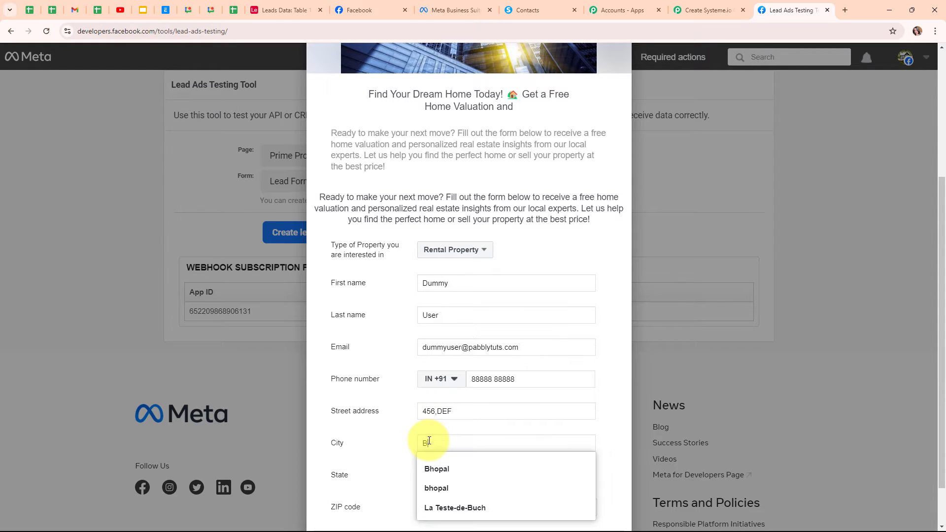
{"action": "type", "text": "hopal"}
{"action": "scroll", "coordinate": [453, 433], "scroll_direction": "down", "scroll_amount": 1}
{"action": "left_click", "coordinate": [475, 423]}
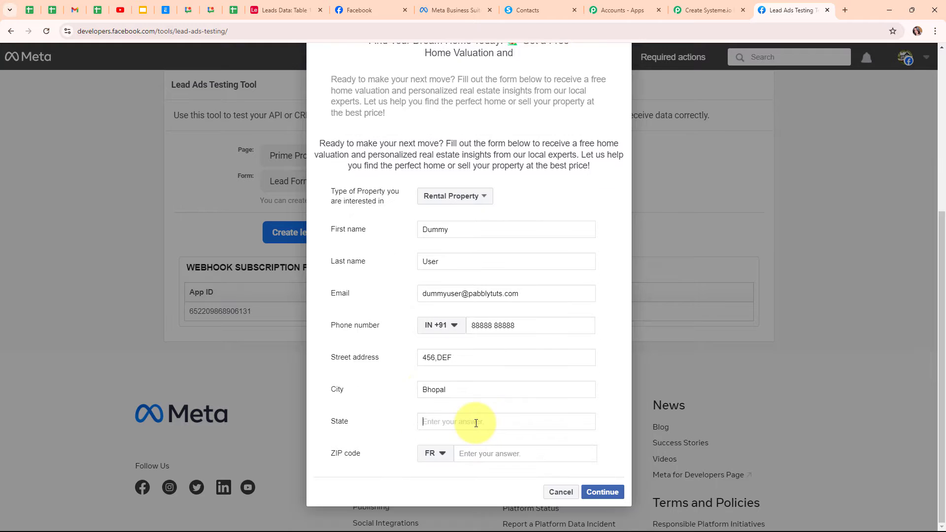
{"action": "type", "text": "Madhya Pradesh"}
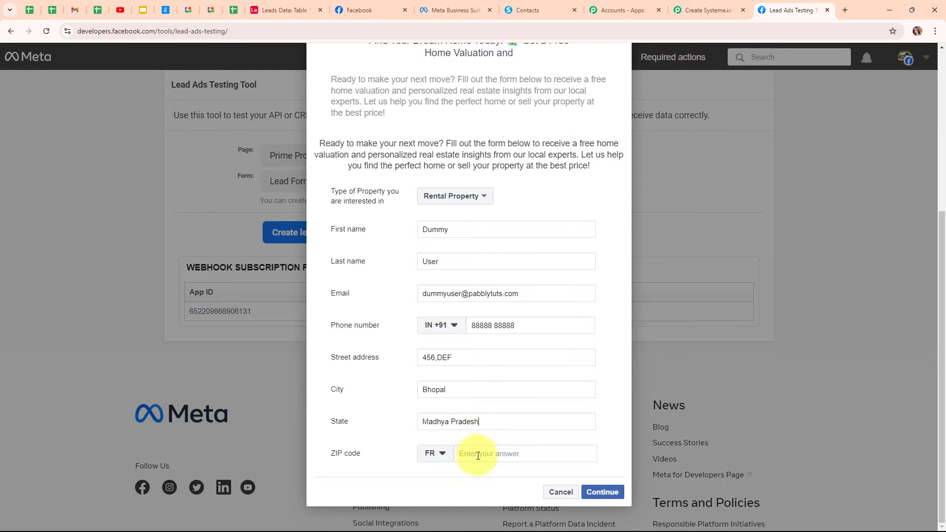
{"action": "left_click", "coordinate": [428, 454]}
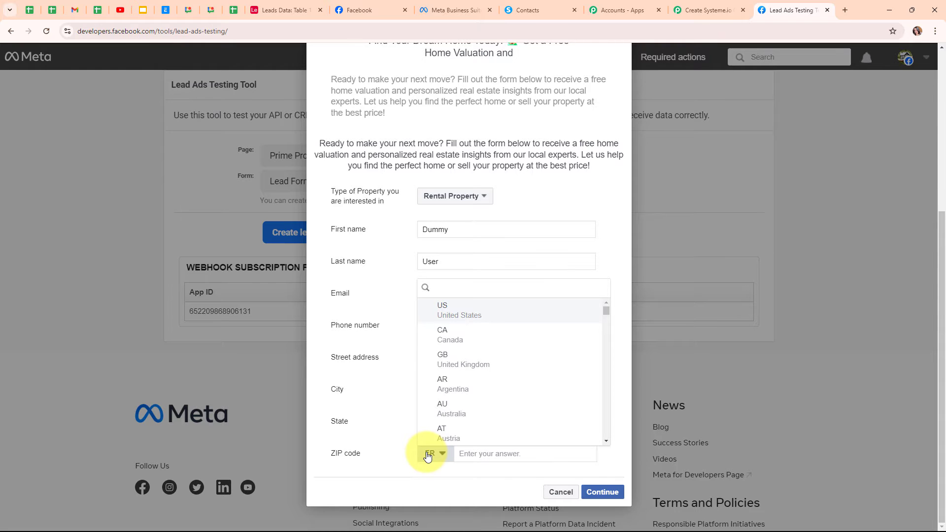
{"action": "type", "text": "in"}
{"action": "left_click", "coordinate": [473, 385]}
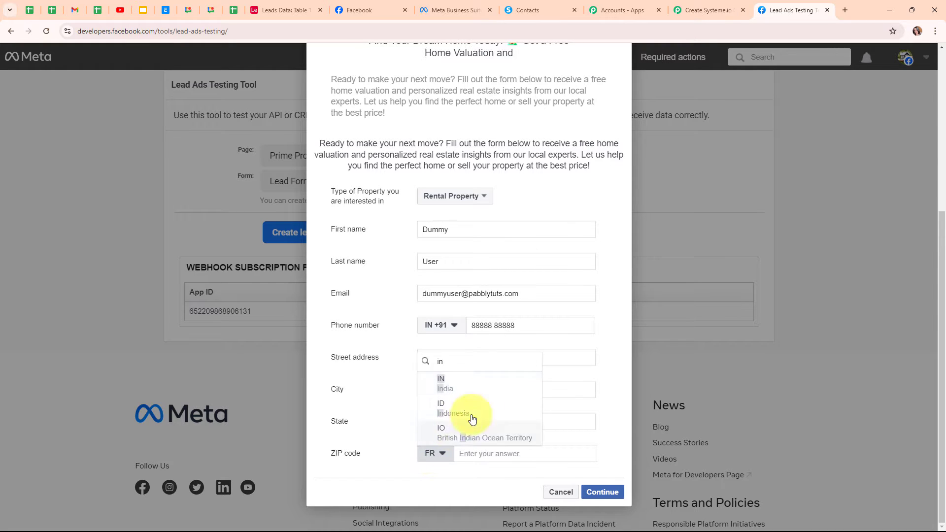
{"action": "left_click", "coordinate": [526, 454]}
{"action": "type", "text": "462003"}
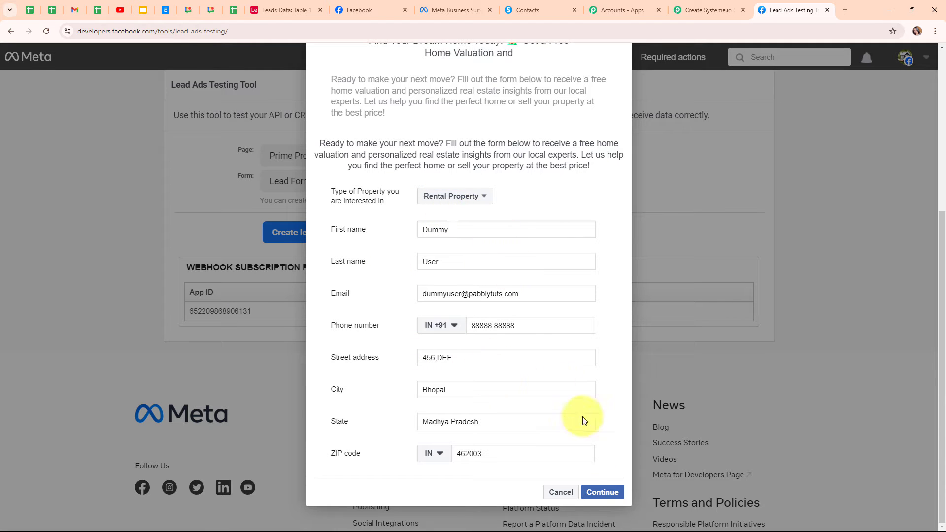
Step: Continue and submit the test lead, then return to the Pabbly workflow
{"action": "left_click", "coordinate": [593, 492]}
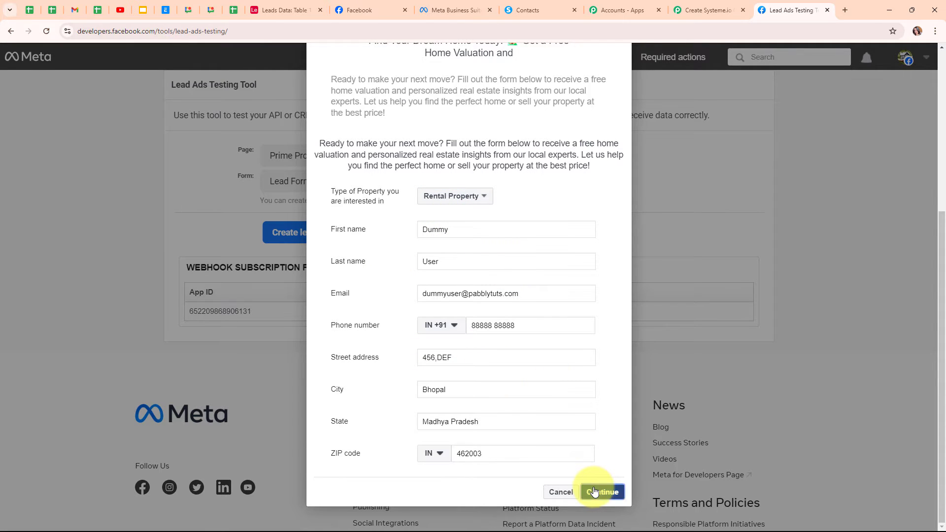
{"action": "left_click", "coordinate": [608, 376]}
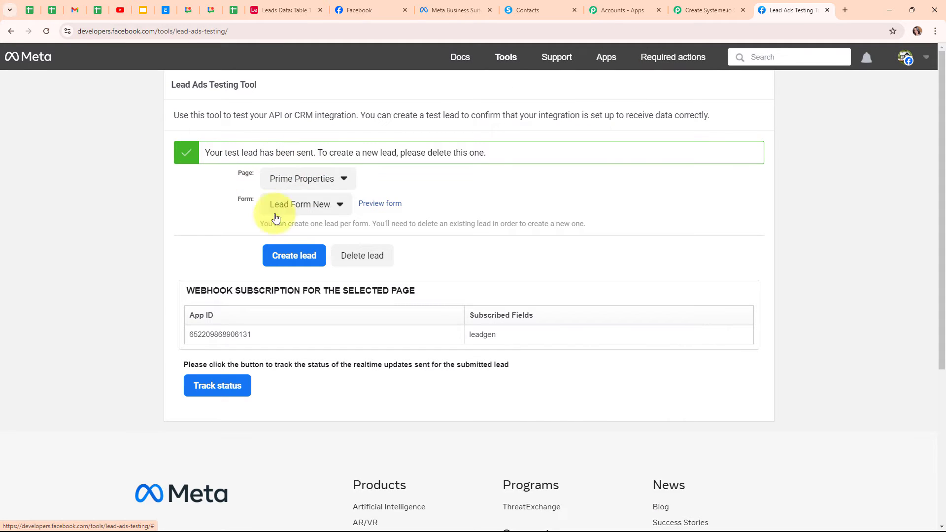
{"action": "left_click", "coordinate": [704, 9]}
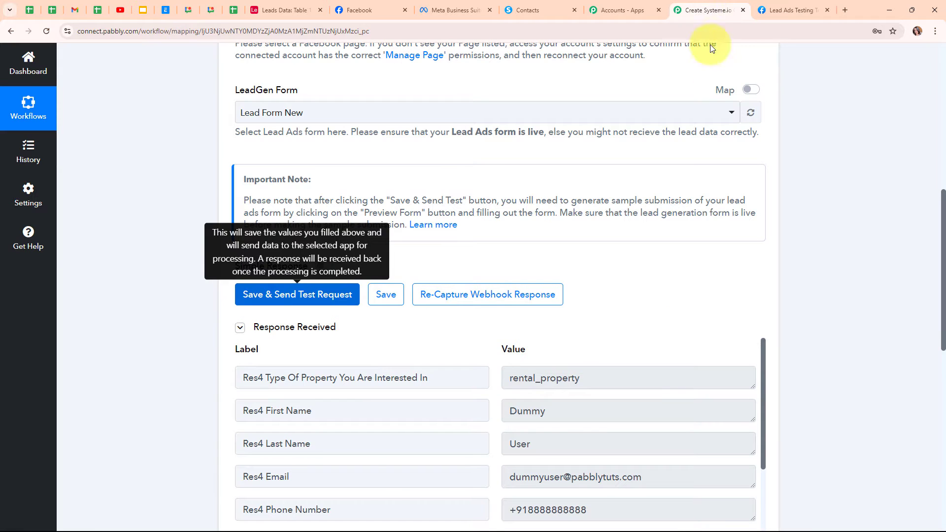
{"action": "scroll", "coordinate": [792, 321], "scroll_direction": "down", "scroll_amount": 6}
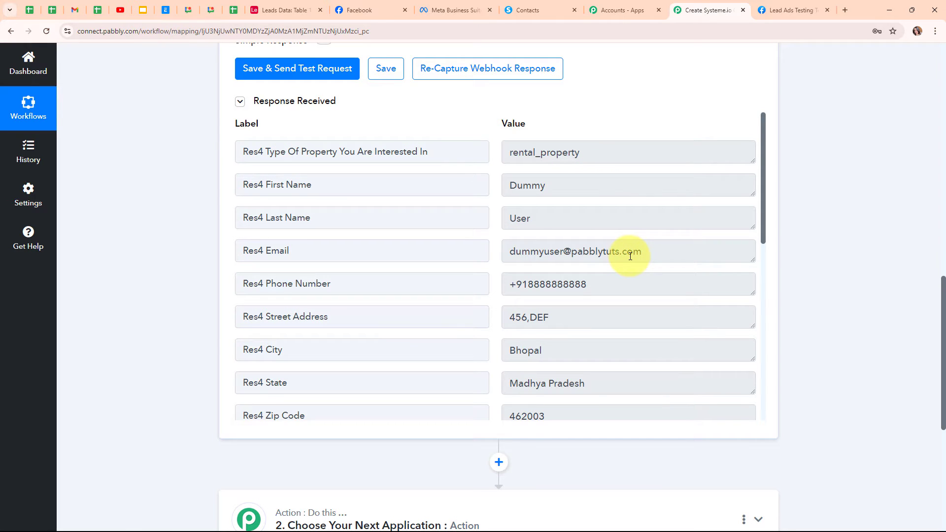
{"action": "scroll", "coordinate": [630, 255], "scroll_direction": "down", "scroll_amount": 1}
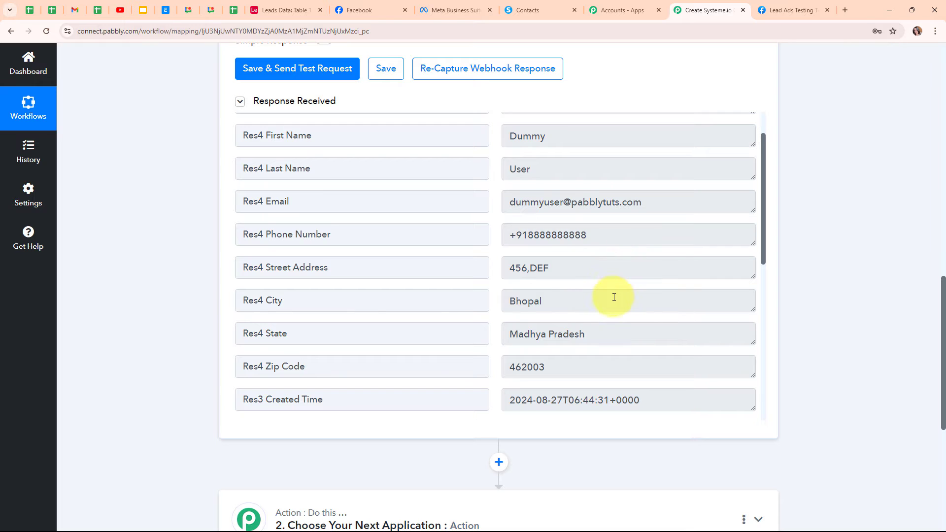
{"action": "scroll", "coordinate": [615, 335], "scroll_direction": "down", "scroll_amount": 3}
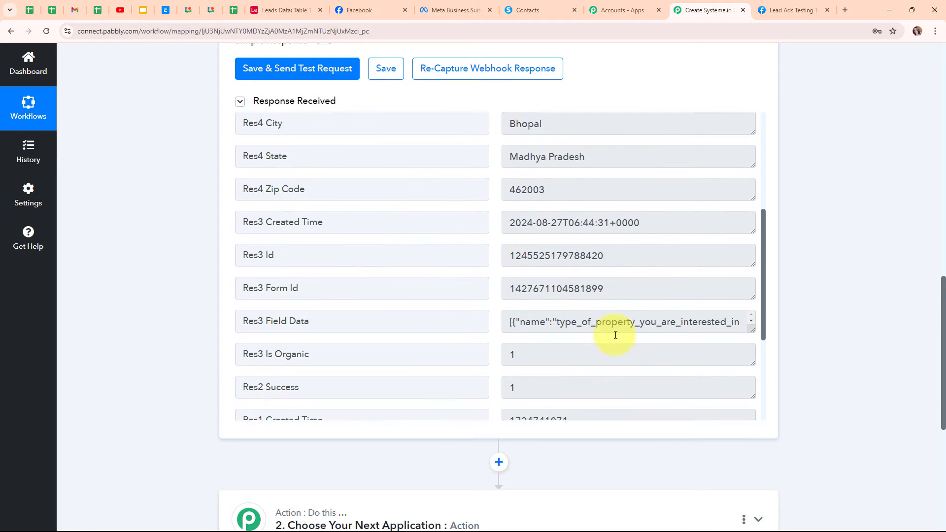
{"action": "scroll", "coordinate": [615, 335], "scroll_direction": "down", "scroll_amount": 3}
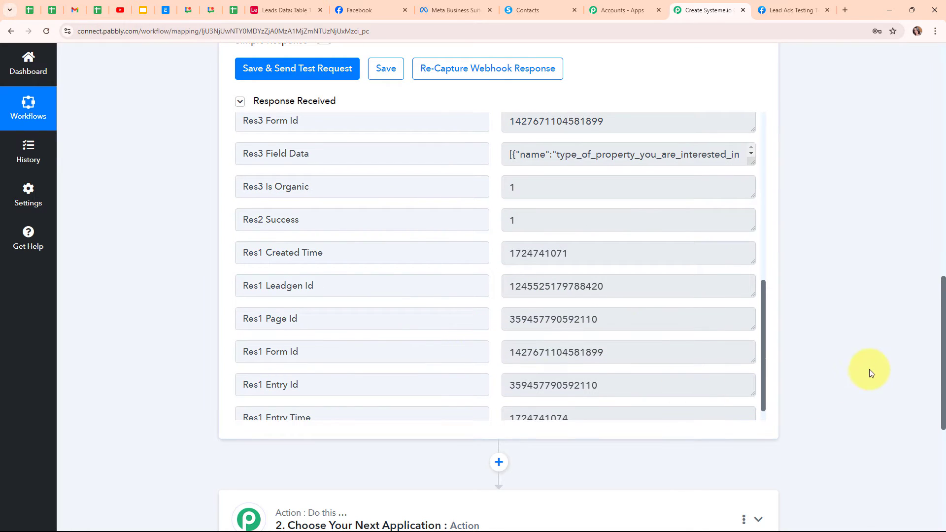
{"action": "scroll", "coordinate": [858, 358], "scroll_direction": "up", "scroll_amount": 15}
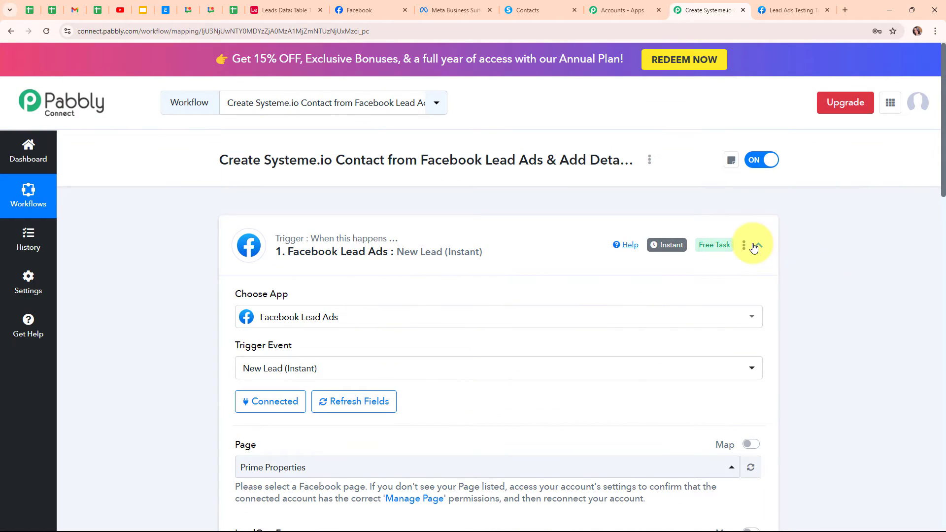
Step: Search 'syste', choose Systeme.io for the second step, and select the Create Contact event
{"action": "left_click", "coordinate": [754, 245]}
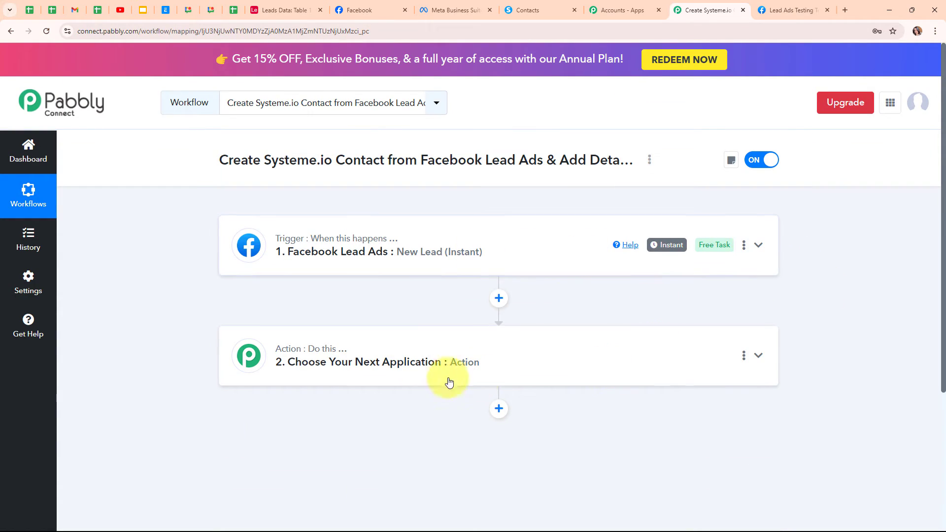
{"action": "left_click", "coordinate": [370, 365]}
{"action": "scroll", "coordinate": [163, 327], "scroll_direction": "down", "scroll_amount": 3}
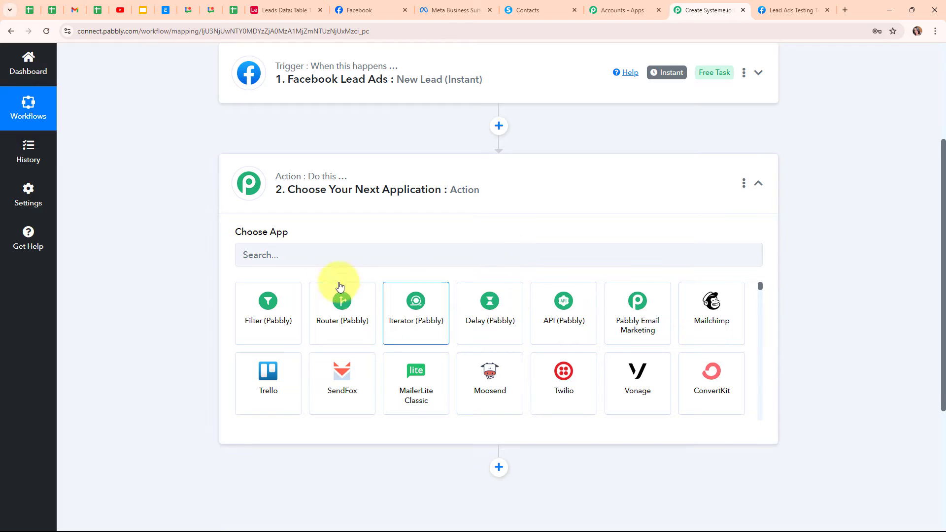
{"action": "left_click", "coordinate": [332, 255]}
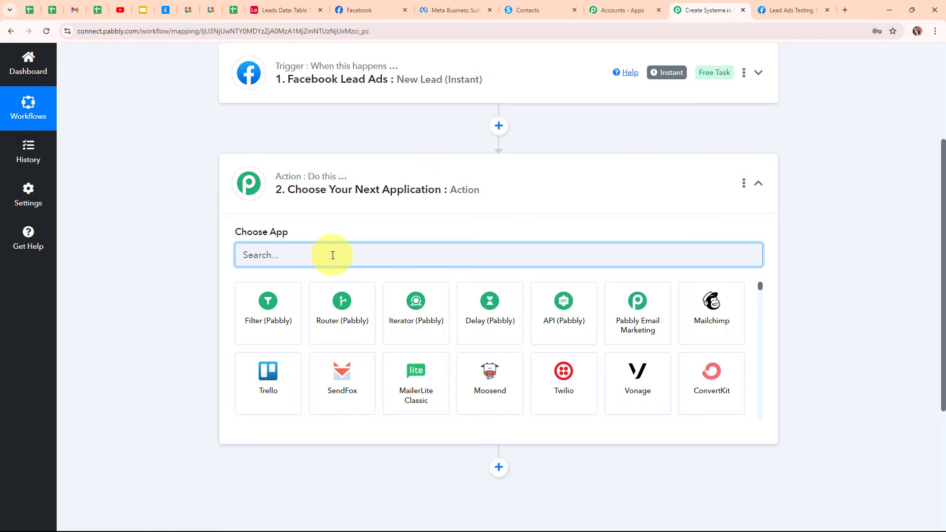
{"action": "type", "text": "syste"}
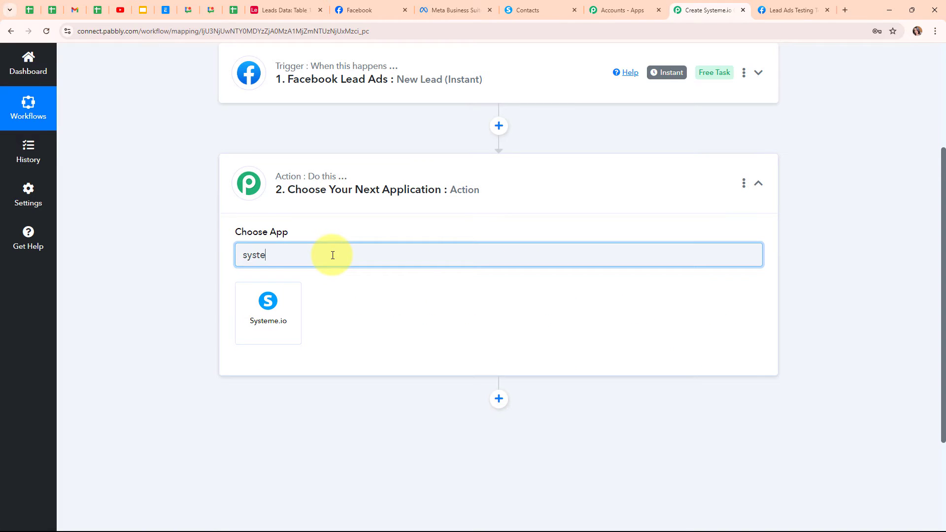
{"action": "left_click", "coordinate": [277, 308]}
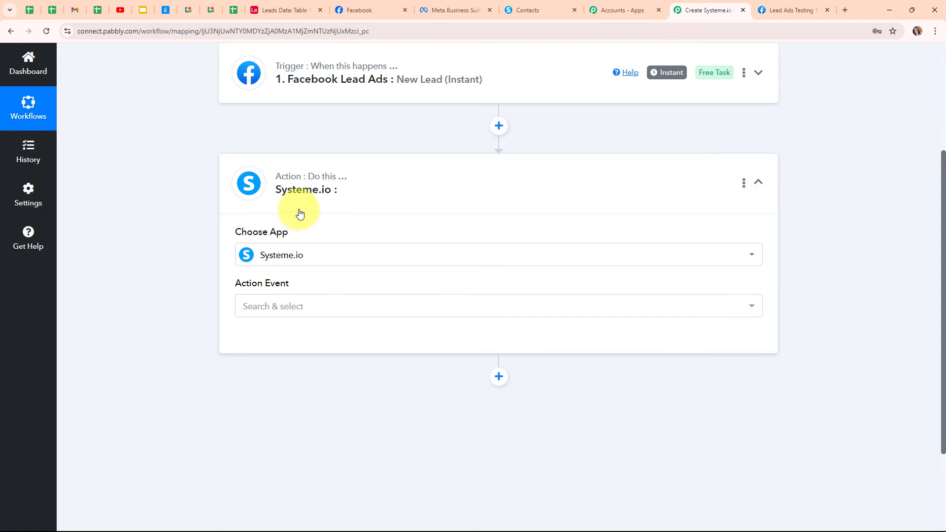
{"action": "left_click", "coordinate": [312, 313]}
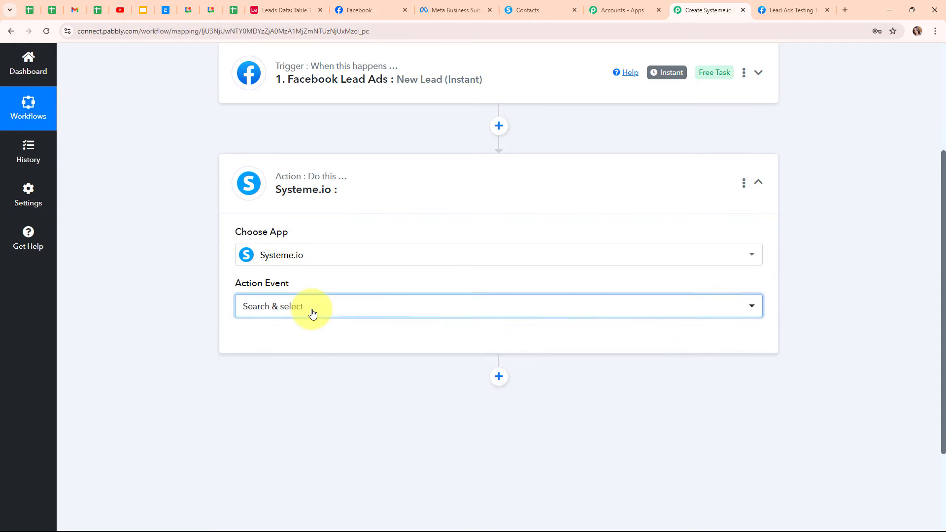
{"action": "left_click", "coordinate": [325, 127]}
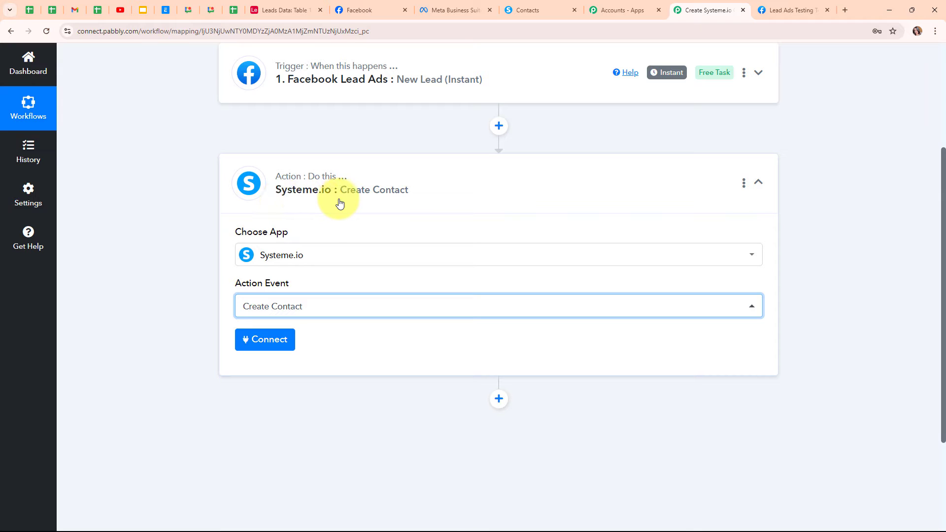
Step: Choose Add New Connection for Systeme.io and highlight the API Key help instructions
{"action": "left_click", "coordinate": [279, 338]}
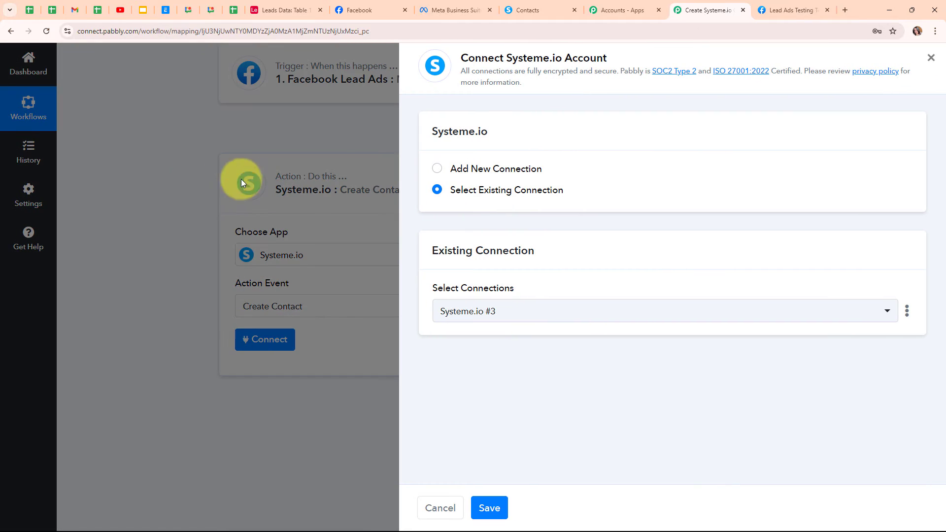
{"action": "left_click", "coordinate": [440, 168]}
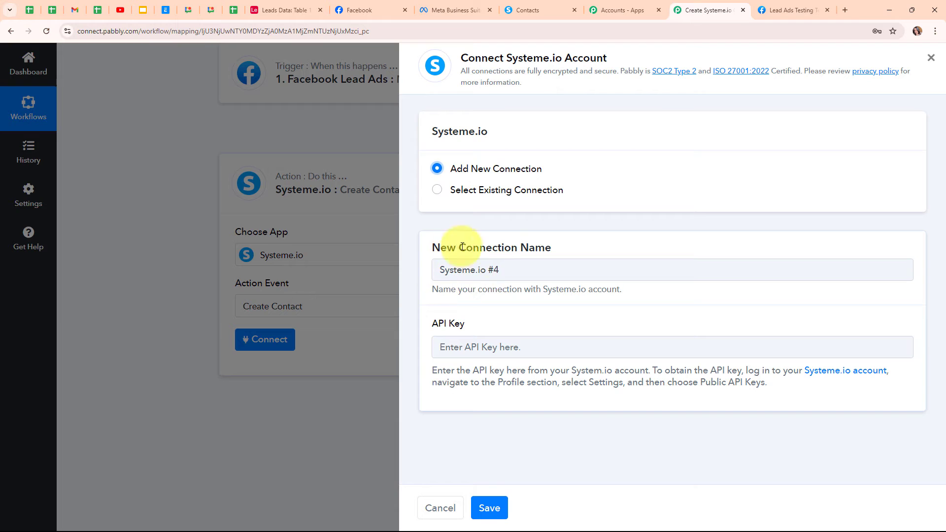
{"action": "left_click_drag", "start_coordinate": [424, 323], "coordinate": [495, 327]}
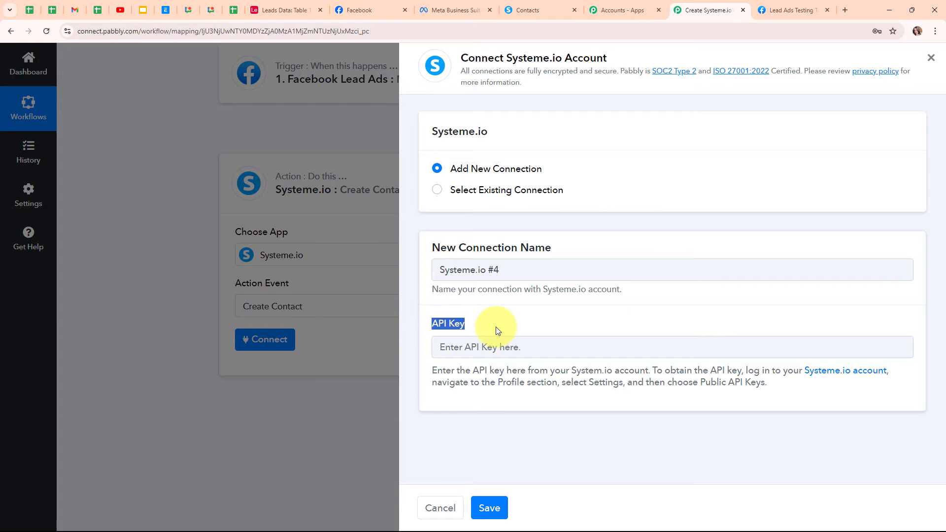
{"action": "left_click_drag", "start_coordinate": [432, 371], "coordinate": [781, 401]}
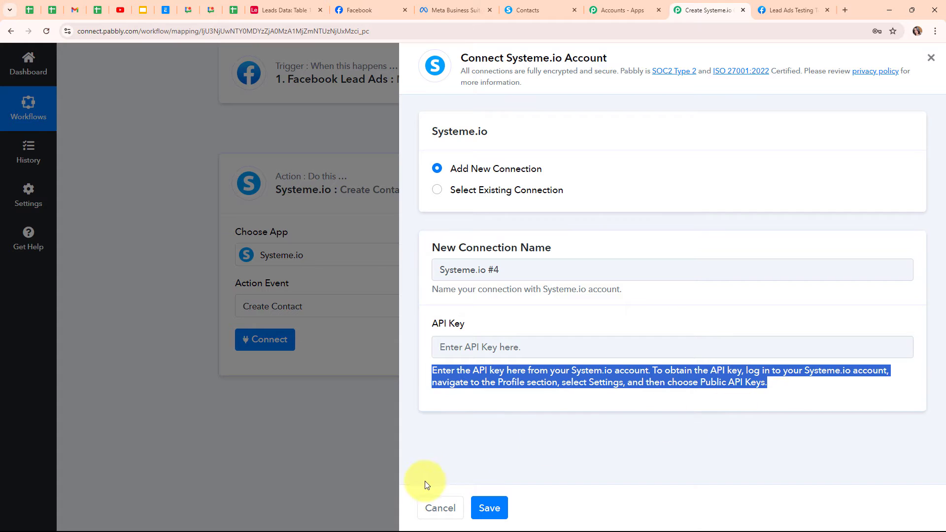
{"action": "left_click", "coordinate": [583, 407]}
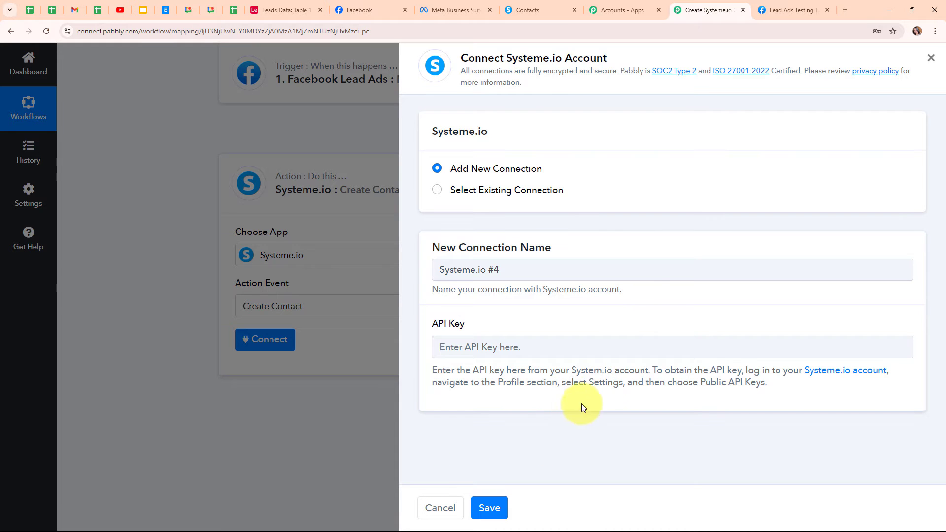
Step: Go to Systeme.io Settings > Public API keys and start creating a new key
{"action": "left_click", "coordinate": [548, 8]}
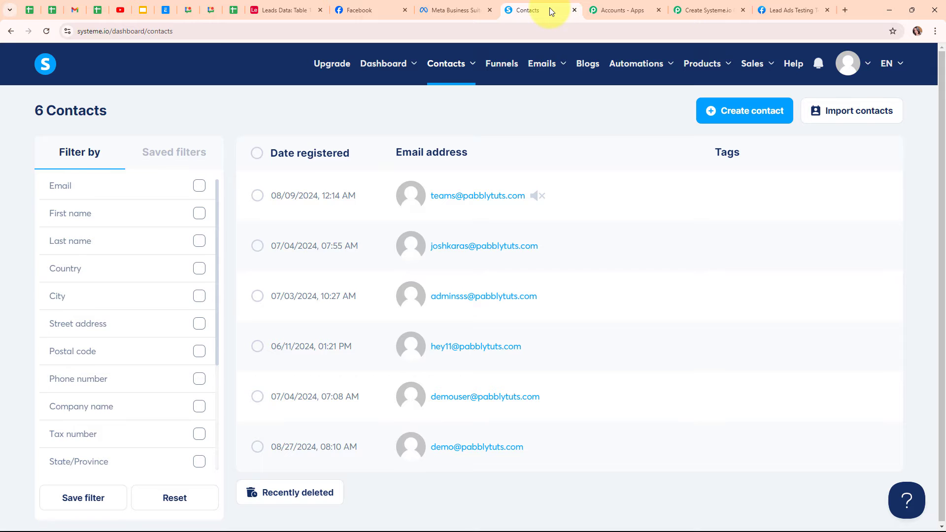
{"action": "left_click", "coordinate": [860, 64]}
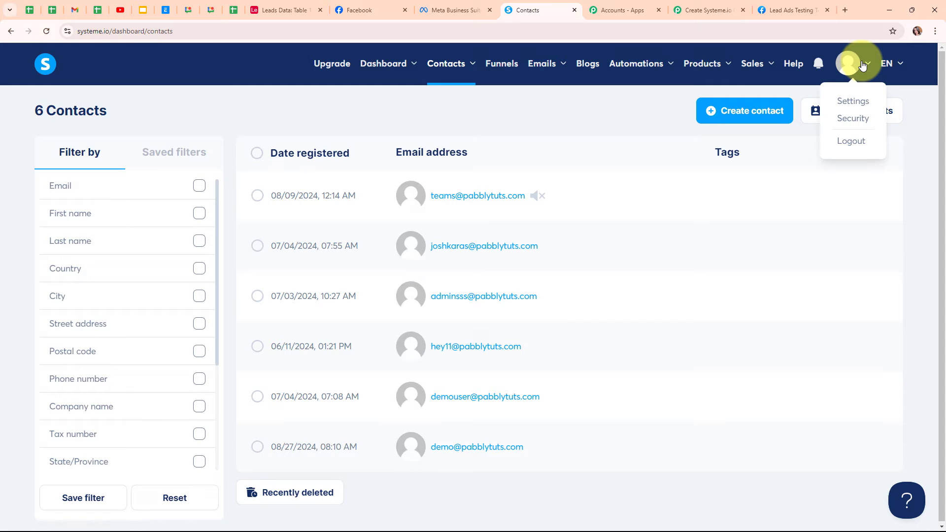
{"action": "left_click", "coordinate": [853, 102]}
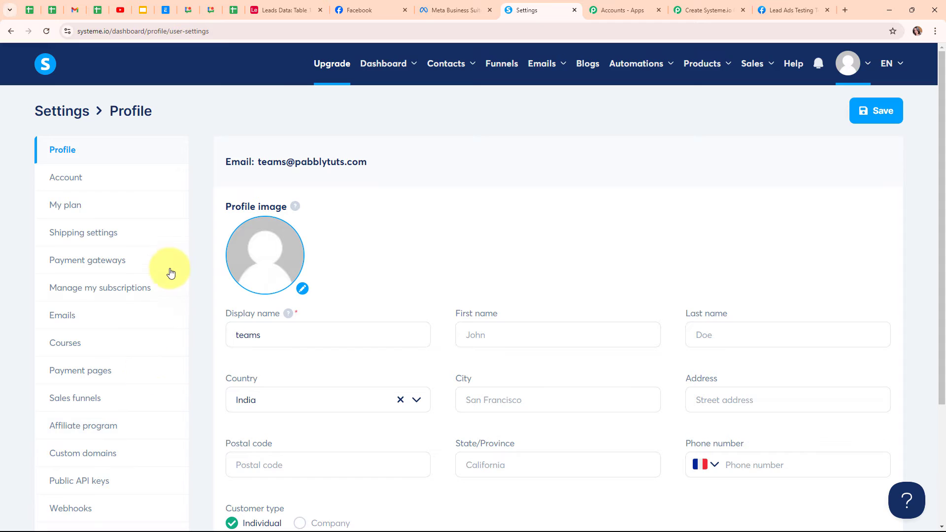
{"action": "scroll", "coordinate": [157, 296], "scroll_direction": "down", "scroll_amount": 2}
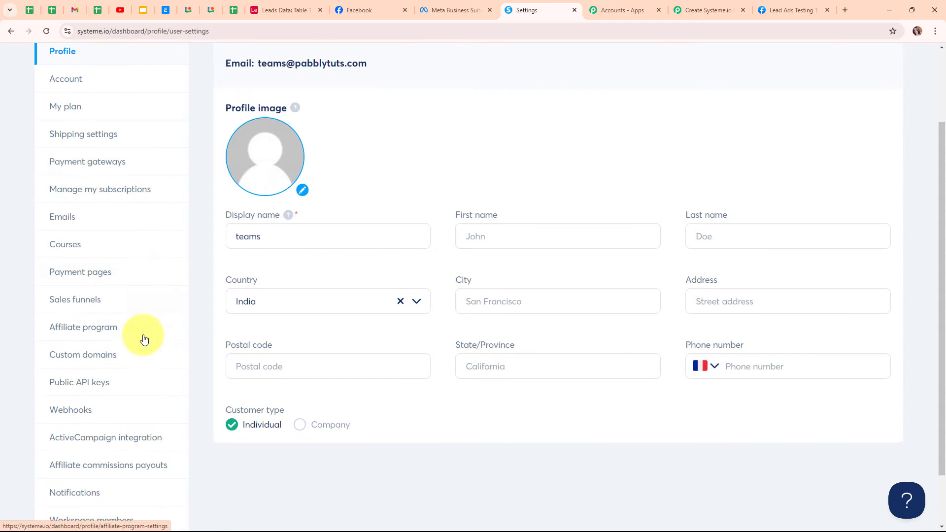
{"action": "left_click", "coordinate": [86, 387]}
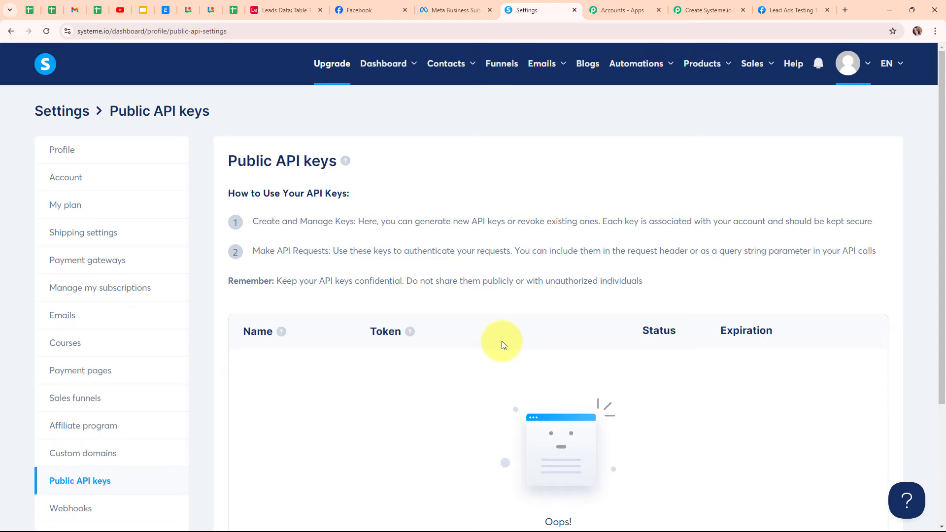
{"action": "scroll", "coordinate": [501, 340], "scroll_direction": "down", "scroll_amount": 3}
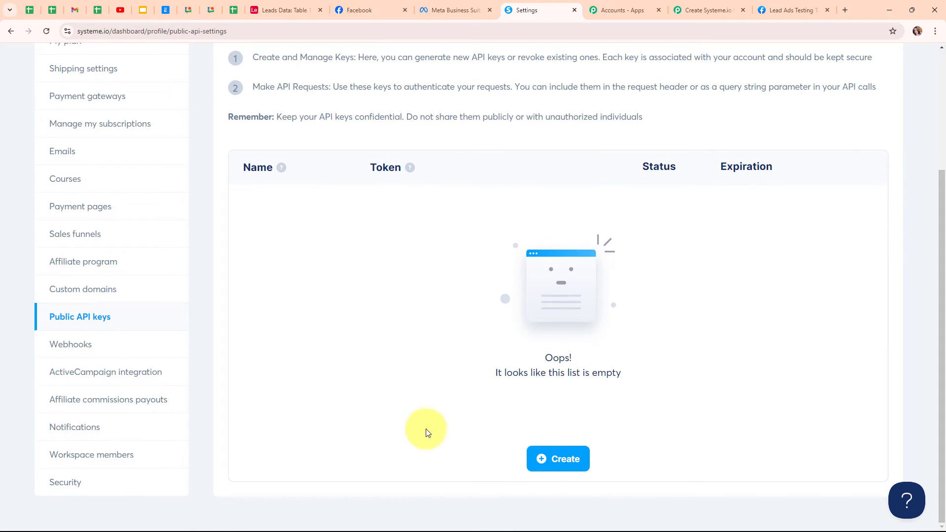
{"action": "left_click", "coordinate": [581, 466]}
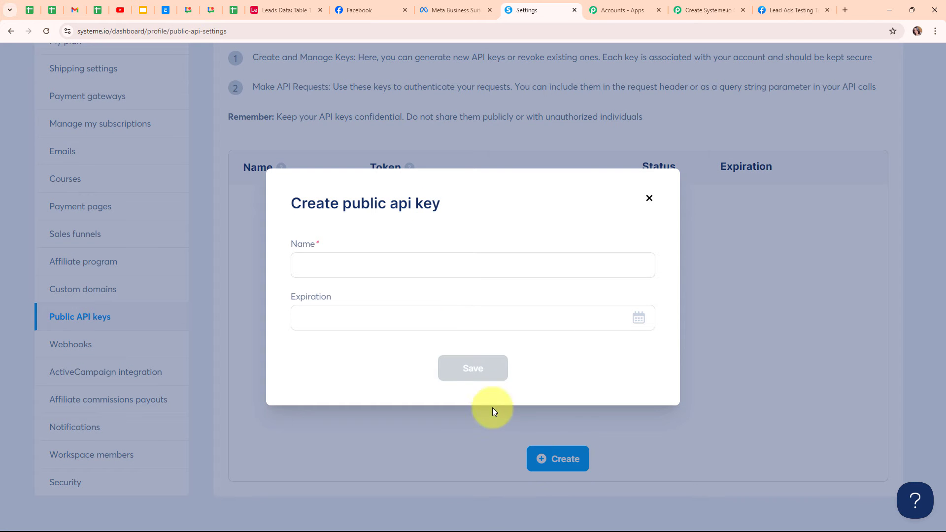
Step: Save an API key named 'New Leads', copy its token, and go back to Pabbly
{"action": "left_click", "coordinate": [366, 267]}
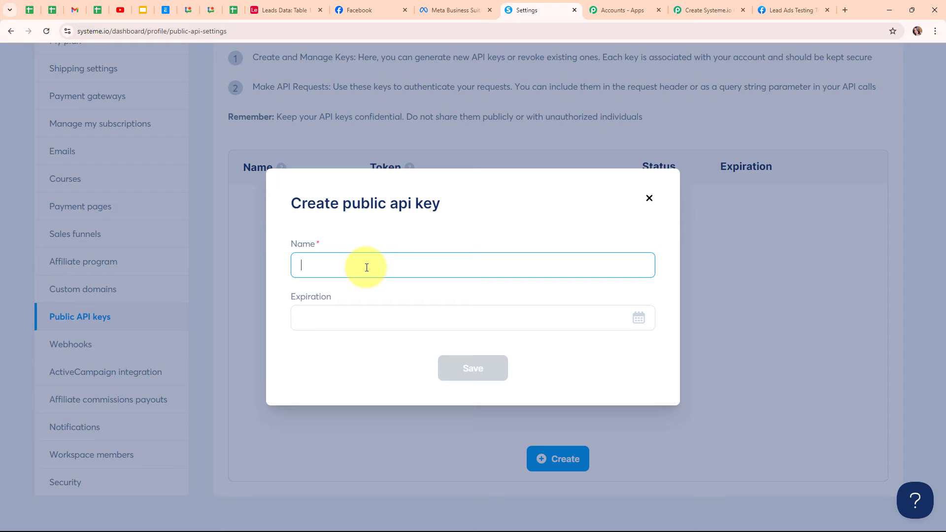
{"action": "type", "text": "New Lea"}
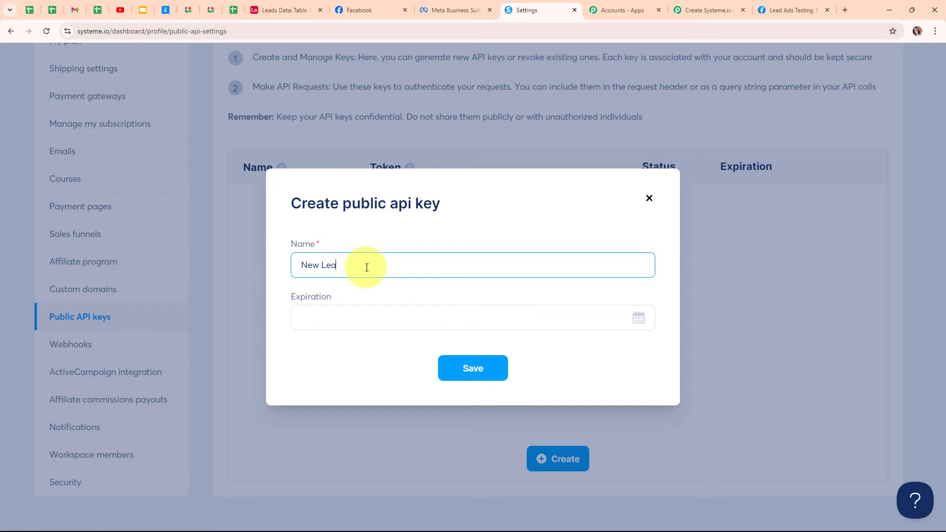
{"action": "type", "text": "ds"}
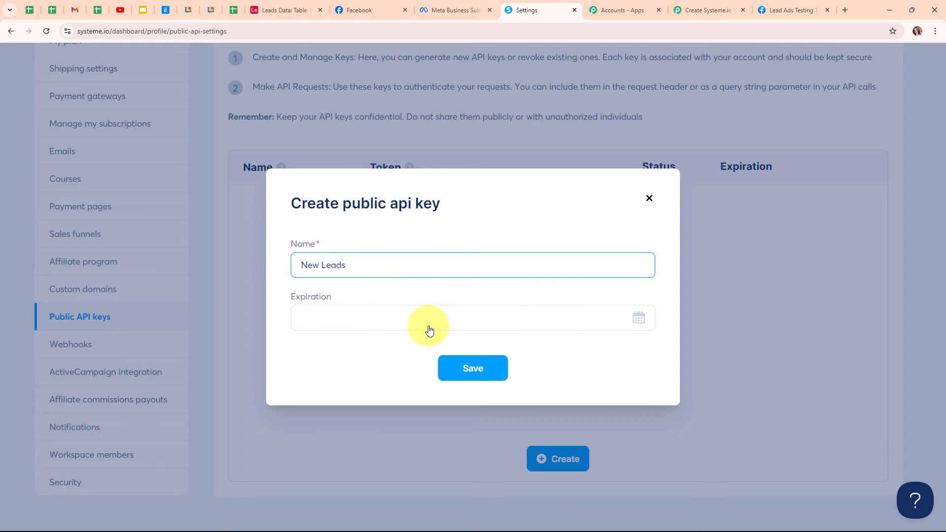
{"action": "left_click", "coordinate": [496, 372]}
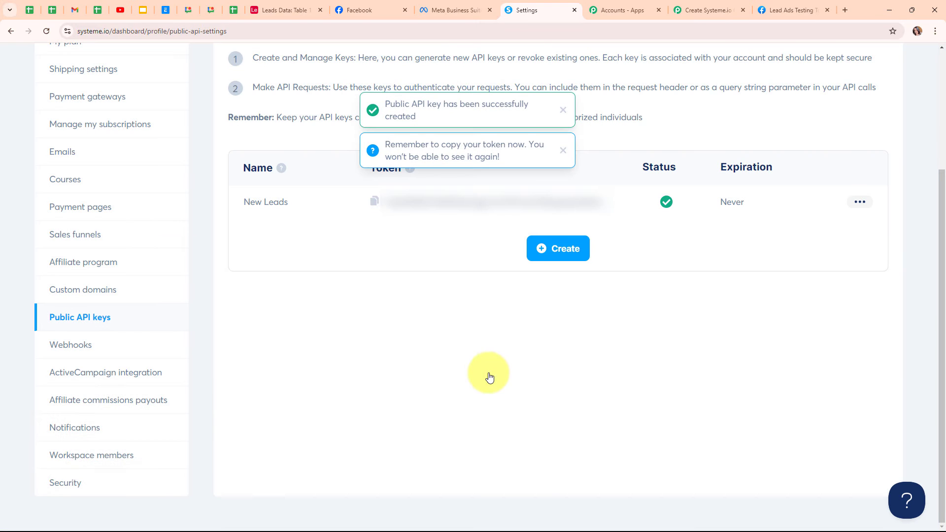
{"action": "left_click", "coordinate": [375, 203]}
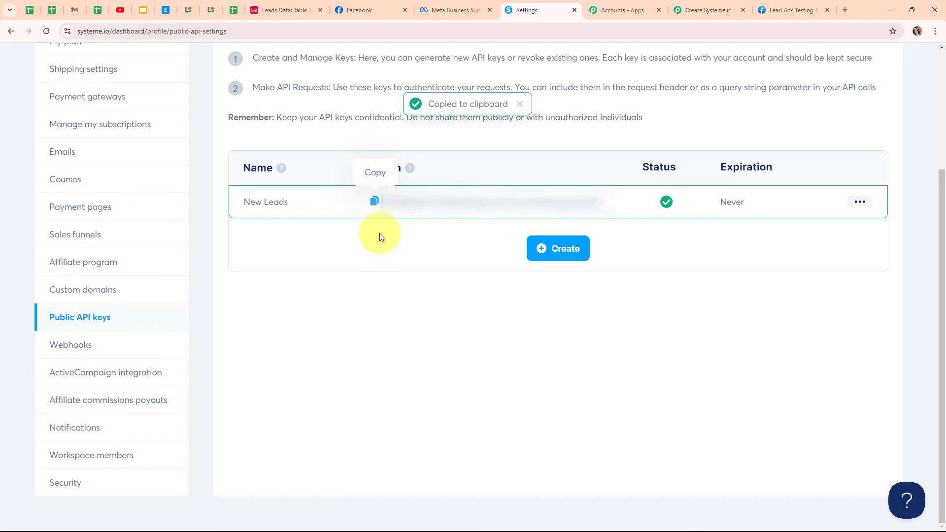
{"action": "left_click", "coordinate": [704, 10]}
Step: Paste the copied Systeme.io API key into the API Key field and save the connection
{"action": "left_click", "coordinate": [462, 346]}
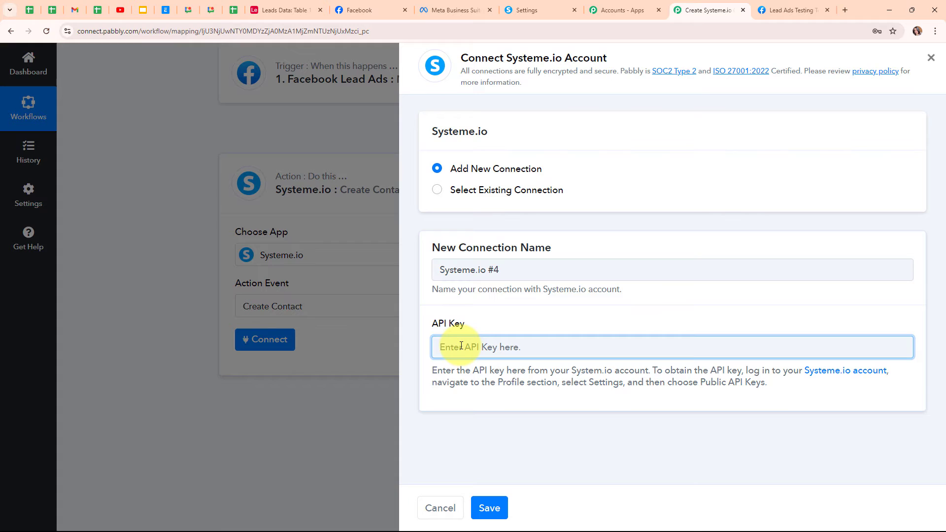
{"action": "key", "text": "ctrl+v"}
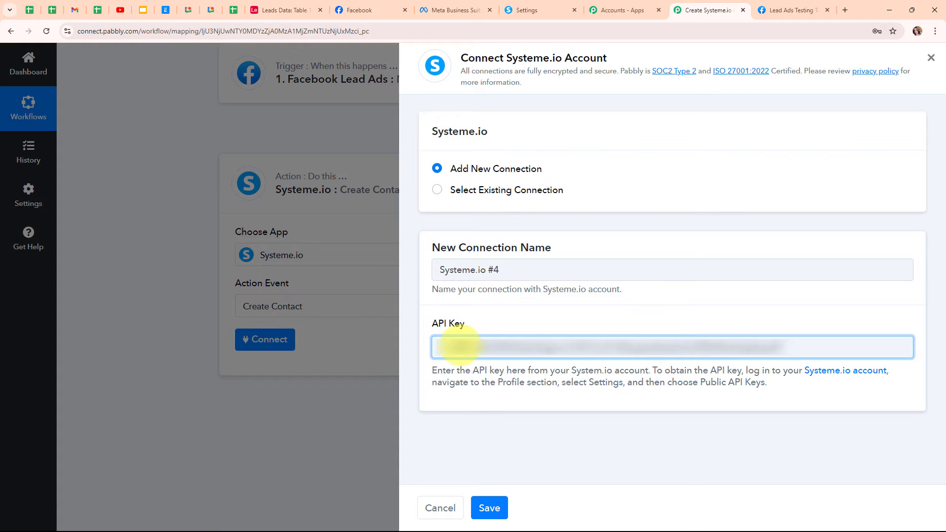
{"action": "left_click", "coordinate": [488, 432]}
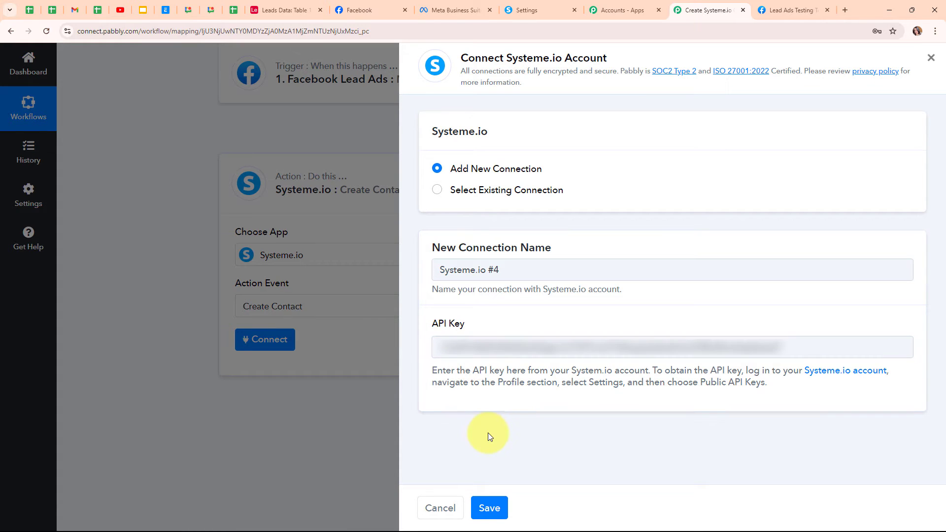
{"action": "left_click", "coordinate": [493, 519]}
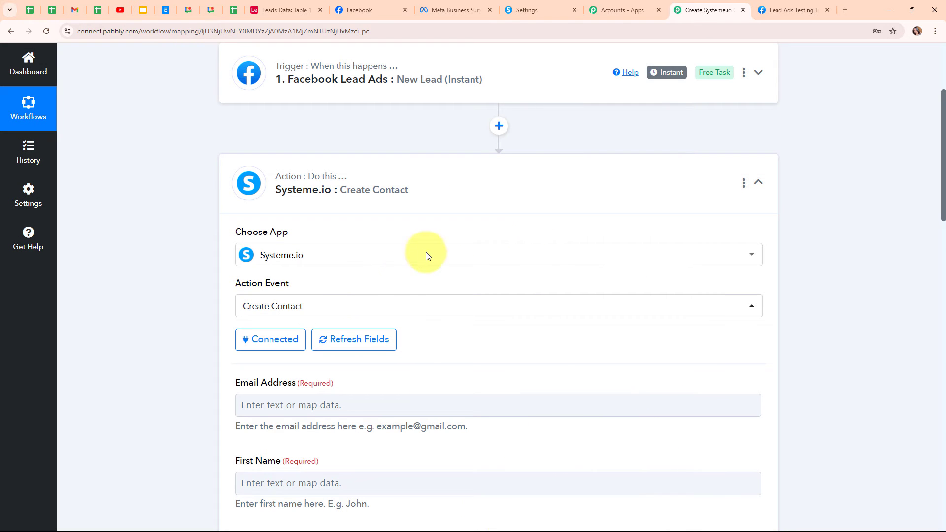
Step: Map the Facebook lead's email and first name into Email Address and First Name
{"action": "scroll", "coordinate": [527, 357], "scroll_direction": "down", "scroll_amount": 6}
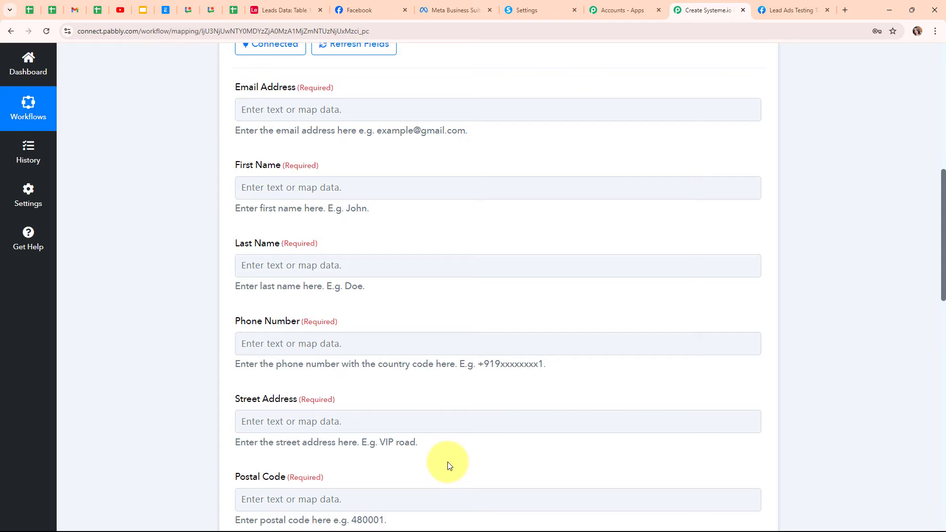
{"action": "left_click", "coordinate": [255, 109]}
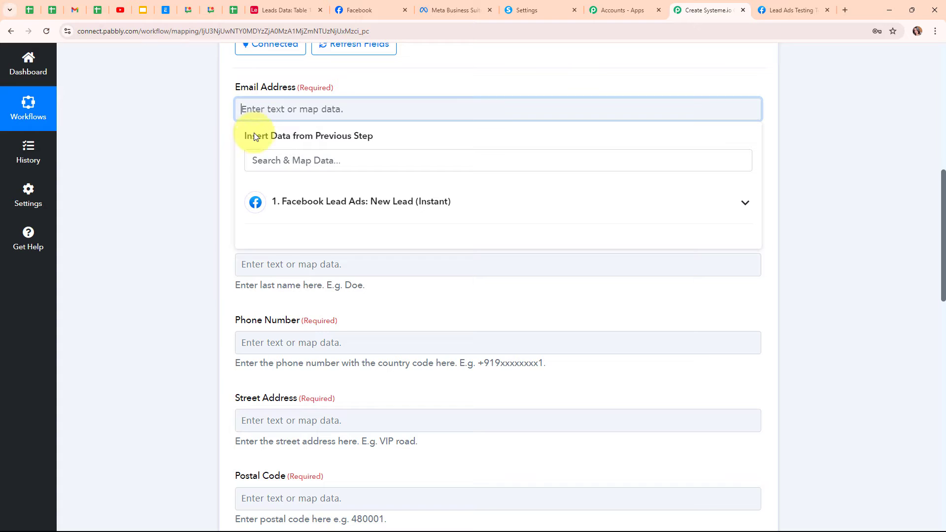
{"action": "left_click", "coordinate": [488, 222]}
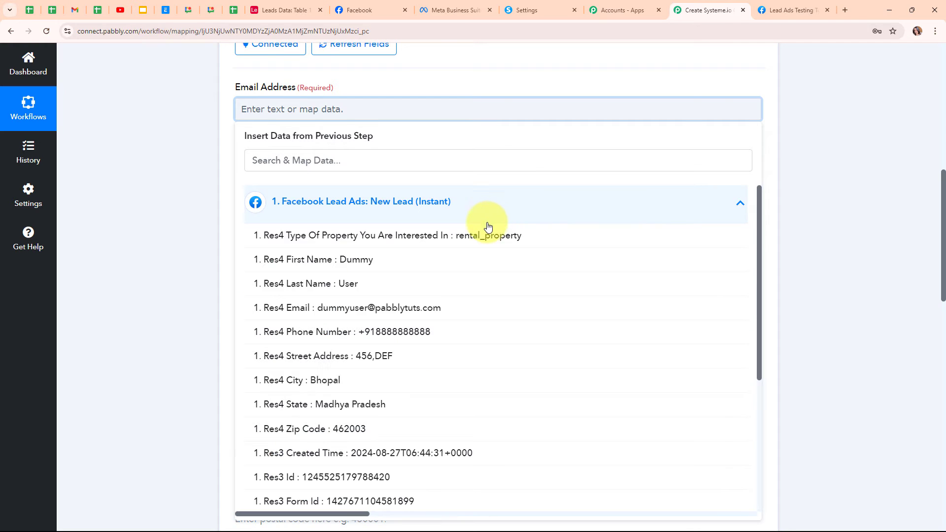
{"action": "left_click", "coordinate": [472, 310]}
{"action": "scroll", "coordinate": [443, 197], "scroll_direction": "down", "scroll_amount": 1}
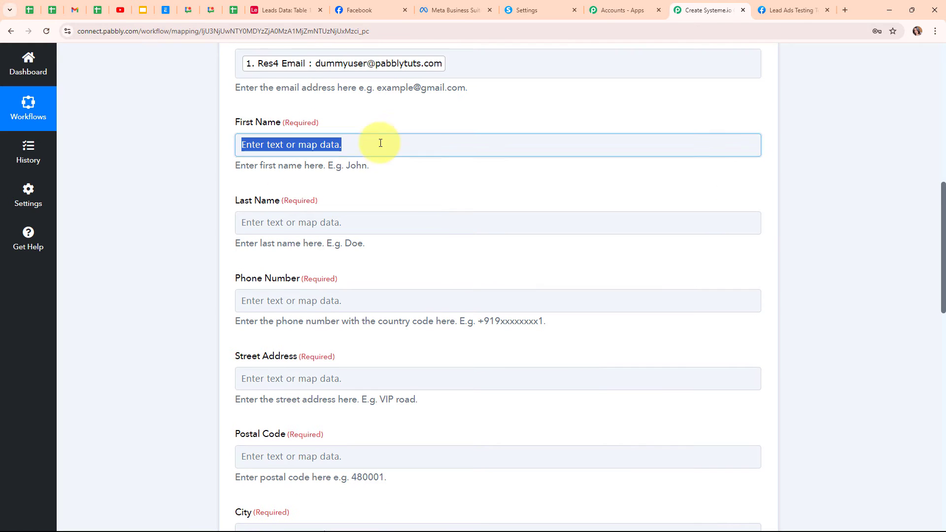
{"action": "left_click", "coordinate": [380, 143]}
{"action": "left_click", "coordinate": [374, 236]}
{"action": "left_click", "coordinate": [369, 296]}
Step: Map the lead's last name, phone number and street address into their contact fields
{"action": "left_click", "coordinate": [137, 238]}
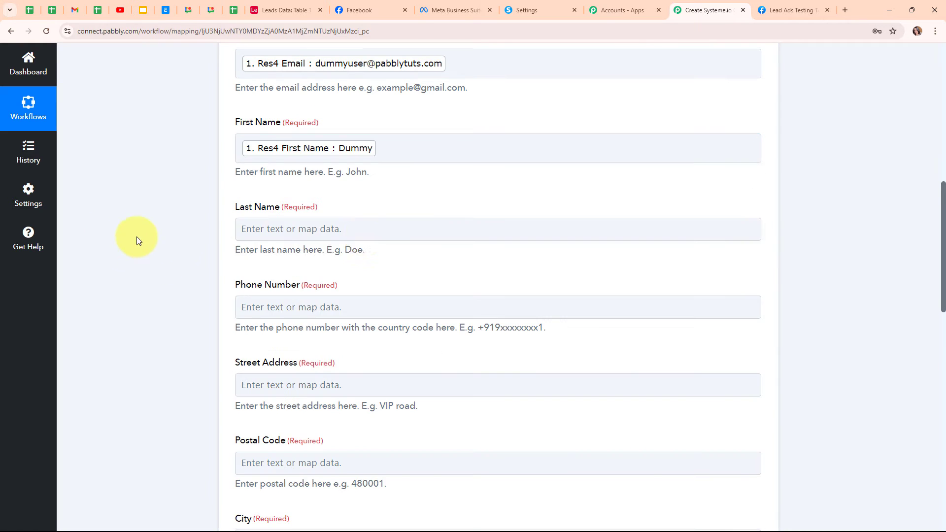
{"action": "left_click", "coordinate": [315, 229]}
{"action": "left_click", "coordinate": [350, 328]}
{"action": "left_click", "coordinate": [367, 404]}
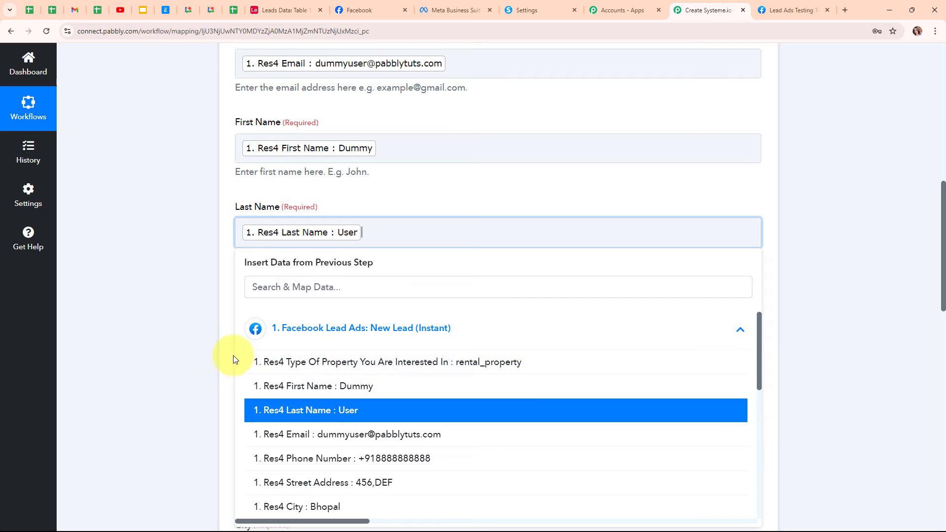
{"action": "left_click", "coordinate": [233, 356]}
{"action": "left_click", "coordinate": [446, 315]}
{"action": "left_click", "coordinate": [373, 214]}
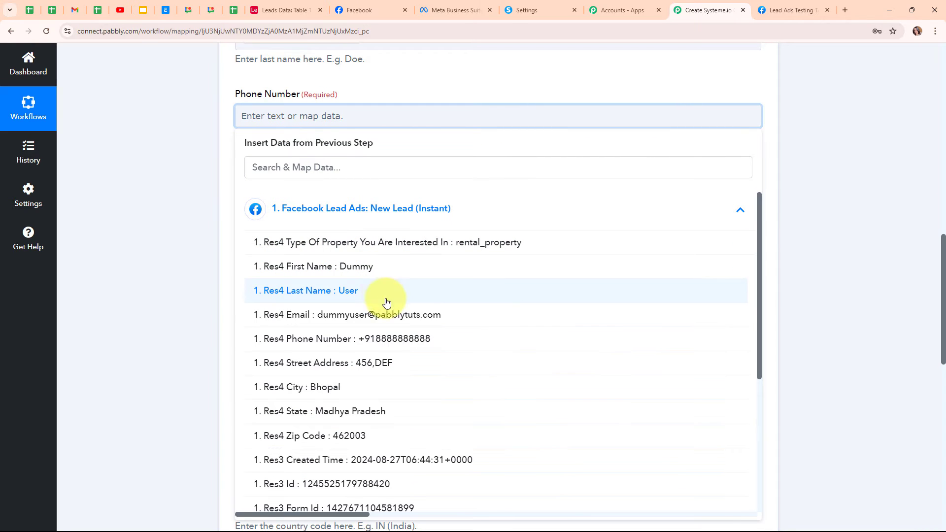
{"action": "left_click", "coordinate": [394, 338]}
{"action": "scroll", "coordinate": [266, 197], "scroll_direction": "down", "scroll_amount": 2}
{"action": "left_click", "coordinate": [270, 100]}
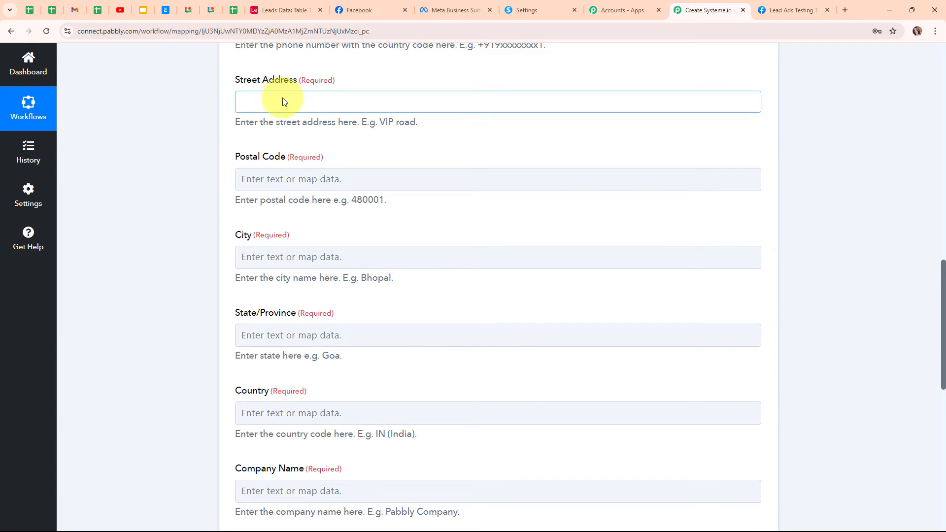
{"action": "left_click", "coordinate": [322, 202]}
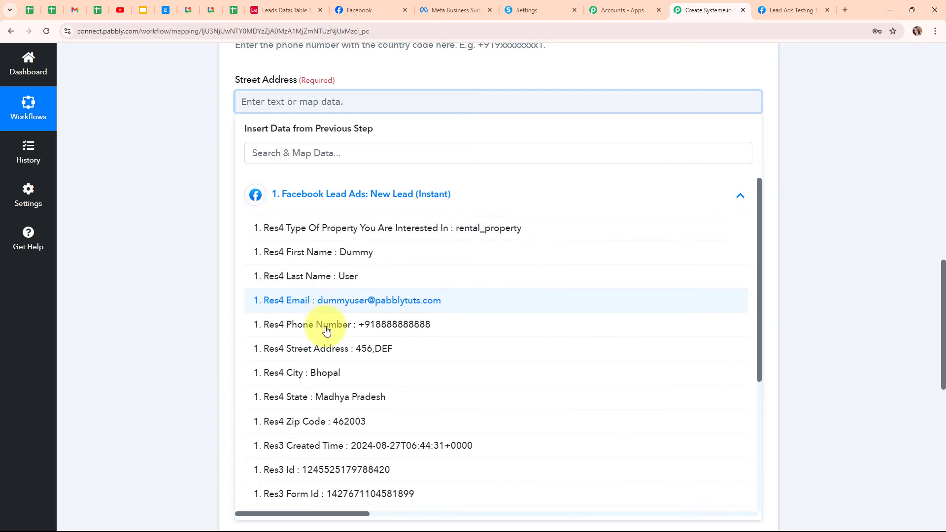
{"action": "left_click", "coordinate": [330, 356]}
Step: Map the lead's zip code, city and state into Postal Code, City and State/Province
{"action": "left_click", "coordinate": [298, 189]}
{"action": "left_click", "coordinate": [410, 282]}
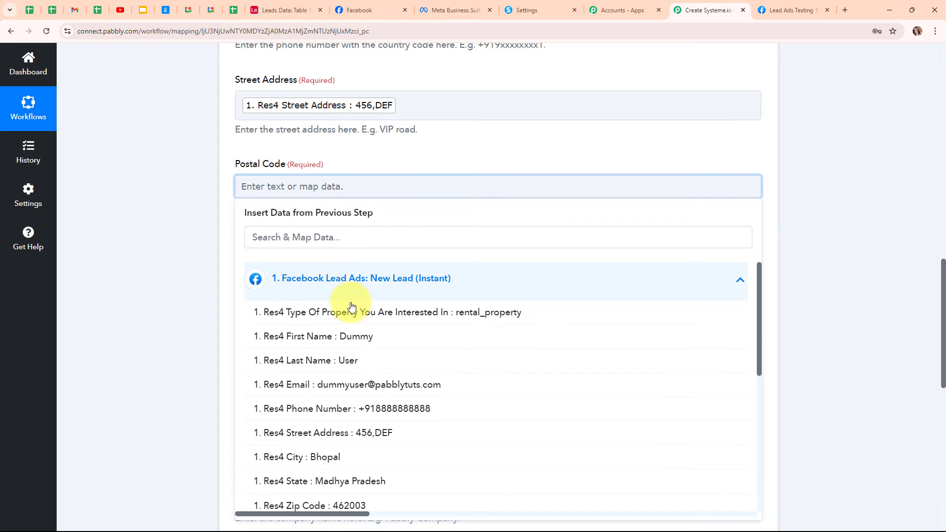
{"action": "left_click", "coordinate": [401, 502]}
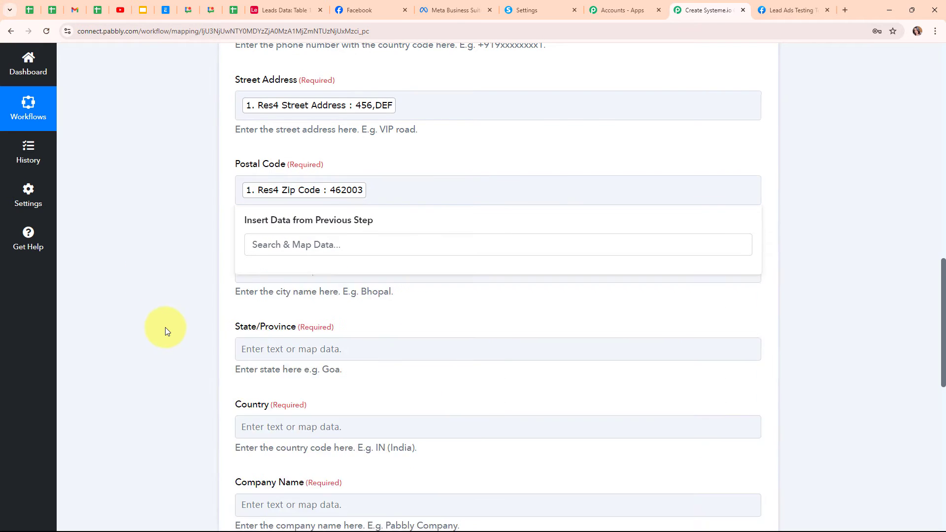
{"action": "scroll", "coordinate": [165, 327], "scroll_direction": "down", "scroll_amount": 1}
{"action": "left_click", "coordinate": [320, 221]}
{"action": "left_click", "coordinate": [374, 335]}
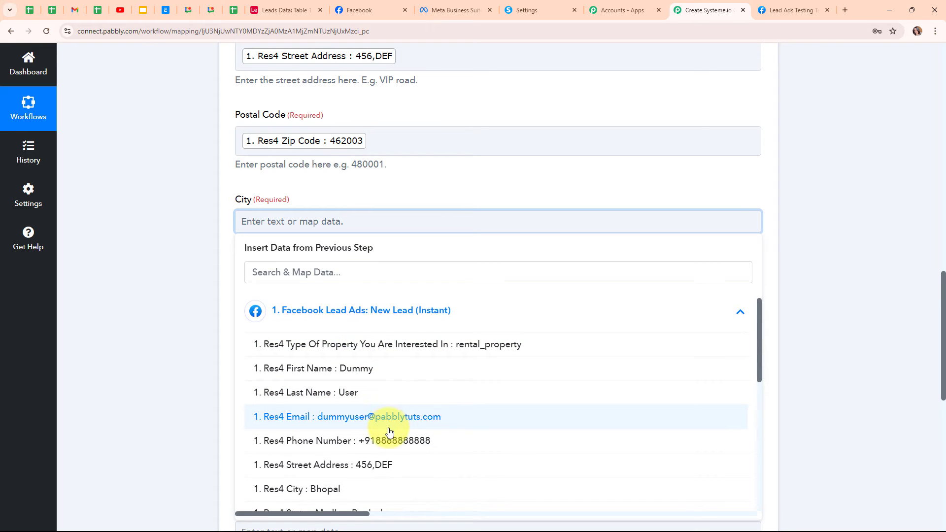
{"action": "left_click", "coordinate": [315, 491]}
{"action": "scroll", "coordinate": [276, 295], "scroll_direction": "down", "scroll_amount": 2}
{"action": "left_click", "coordinate": [249, 207]}
{"action": "left_click", "coordinate": [310, 306]}
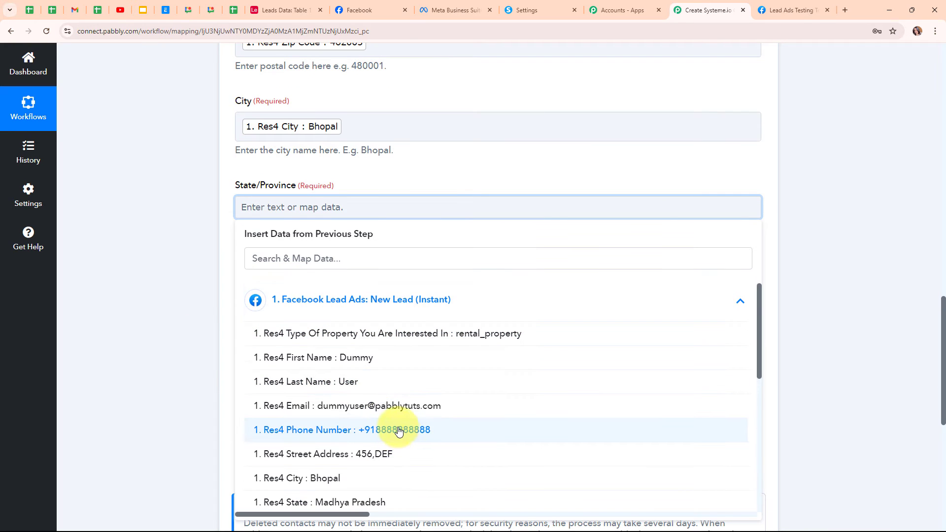
{"action": "scroll", "coordinate": [401, 434], "scroll_direction": "down", "scroll_amount": 1}
{"action": "left_click", "coordinate": [389, 488]}
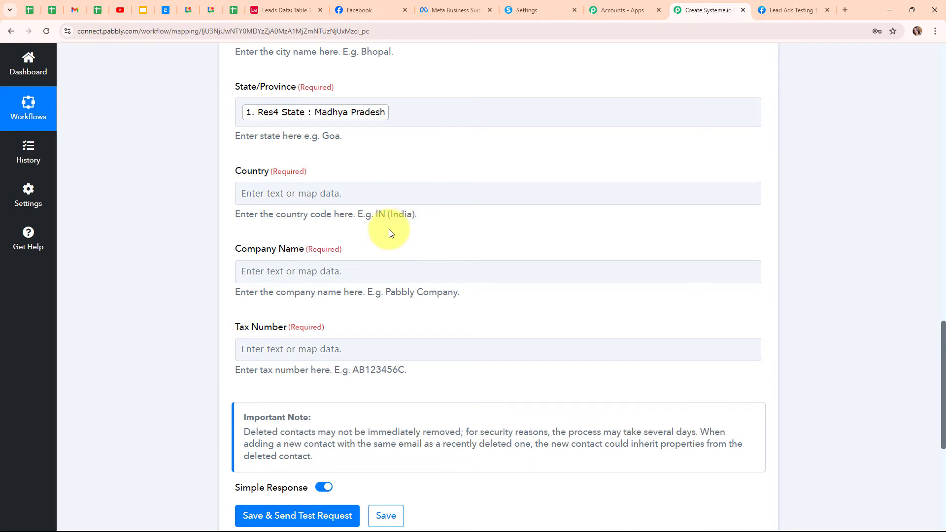
Step: Enter IN as the Country and 'Prime Properties' as the Company Name
{"action": "left_click", "coordinate": [299, 193]}
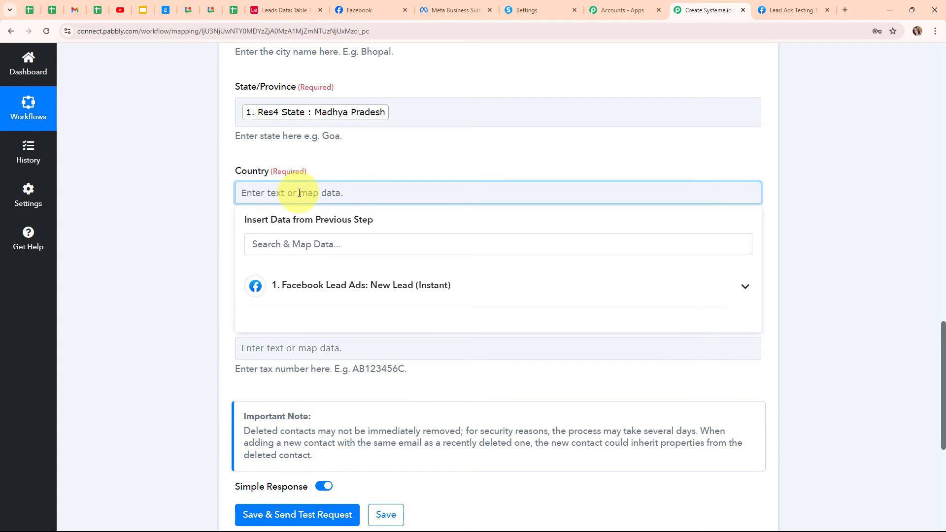
{"action": "type", "text": "IN"}
{"action": "left_click", "coordinate": [170, 234]}
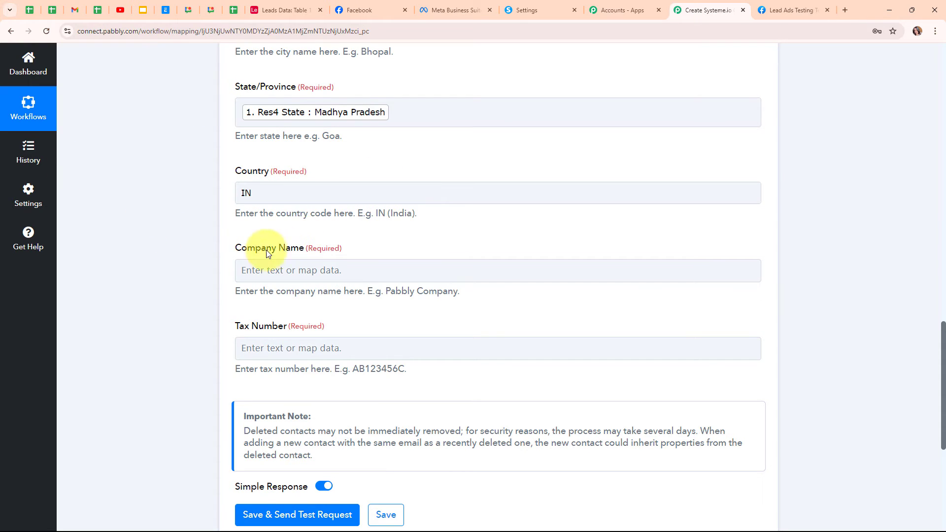
{"action": "left_click", "coordinate": [305, 271]}
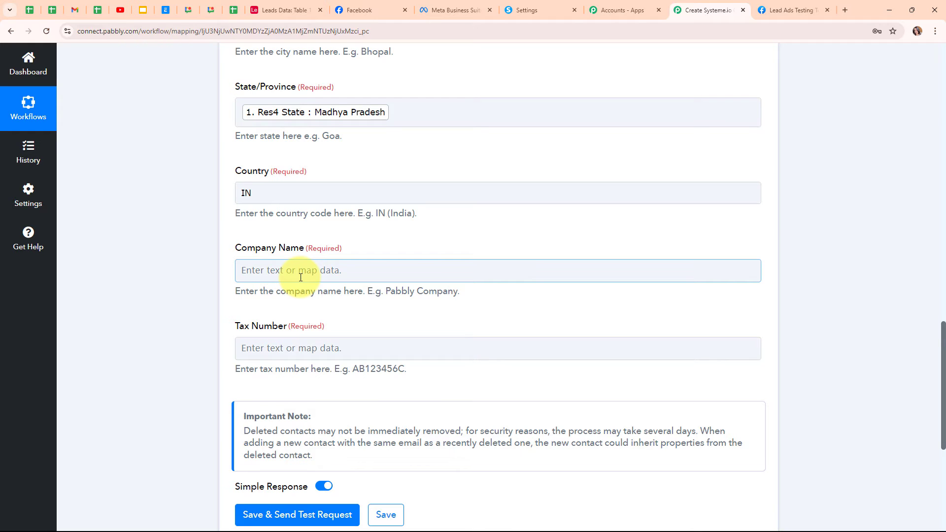
{"action": "left_click", "coordinate": [284, 274]}
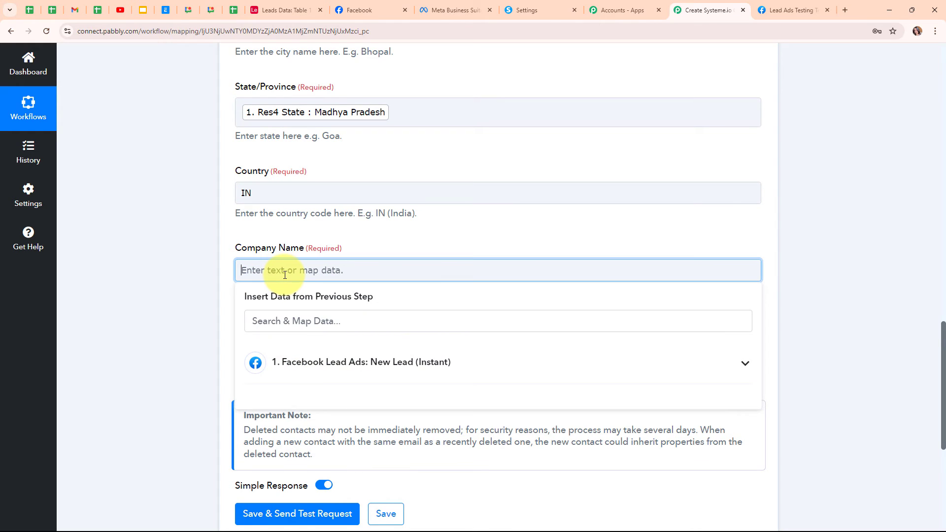
{"action": "type", "text": "Prime Properties"}
{"action": "left_click", "coordinate": [297, 325]}
Step: Enter 'none' as the Tax Number and dismiss the data suggestions
{"action": "left_click", "coordinate": [268, 350]}
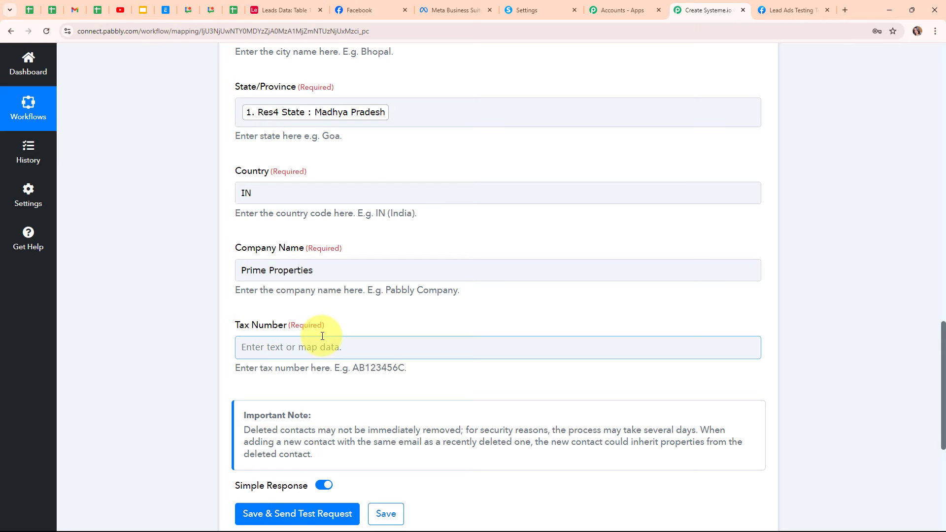
{"action": "left_click", "coordinate": [301, 350]}
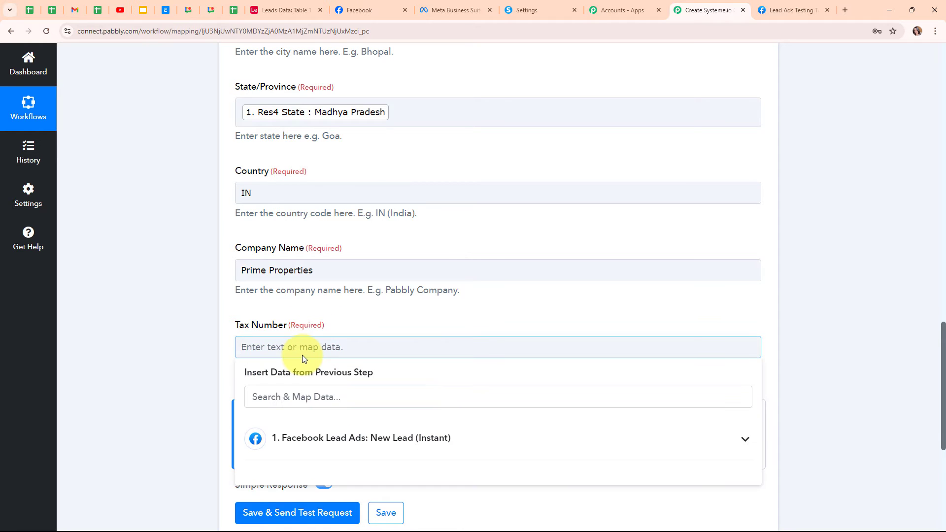
{"action": "type", "text": "none"}
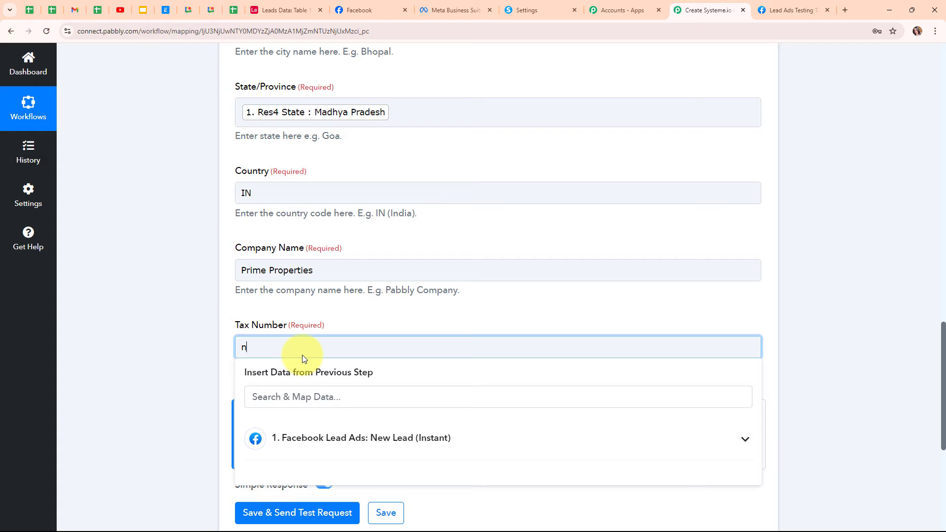
{"action": "left_click", "coordinate": [150, 313]}
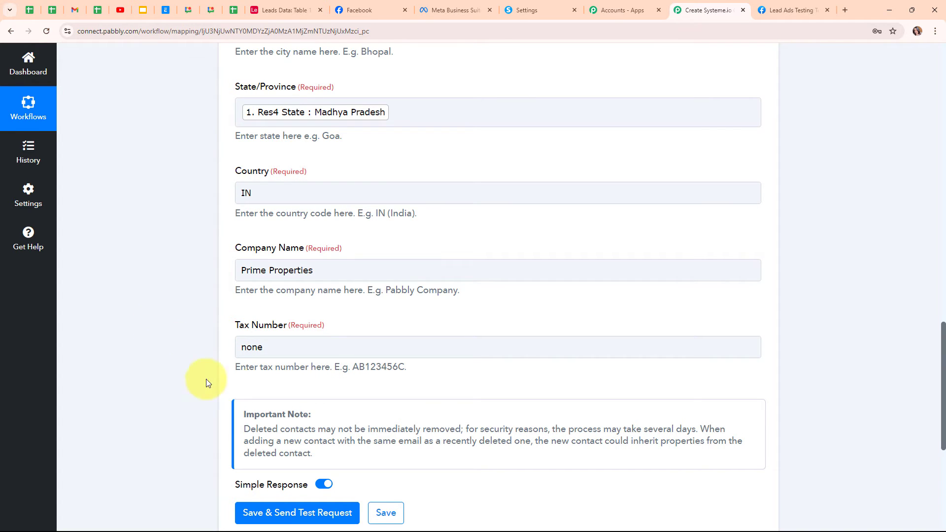
{"action": "scroll", "coordinate": [515, 362], "scroll_direction": "up", "scroll_amount": 4}
{"action": "scroll", "coordinate": [515, 361], "scroll_direction": "down", "scroll_amount": 7}
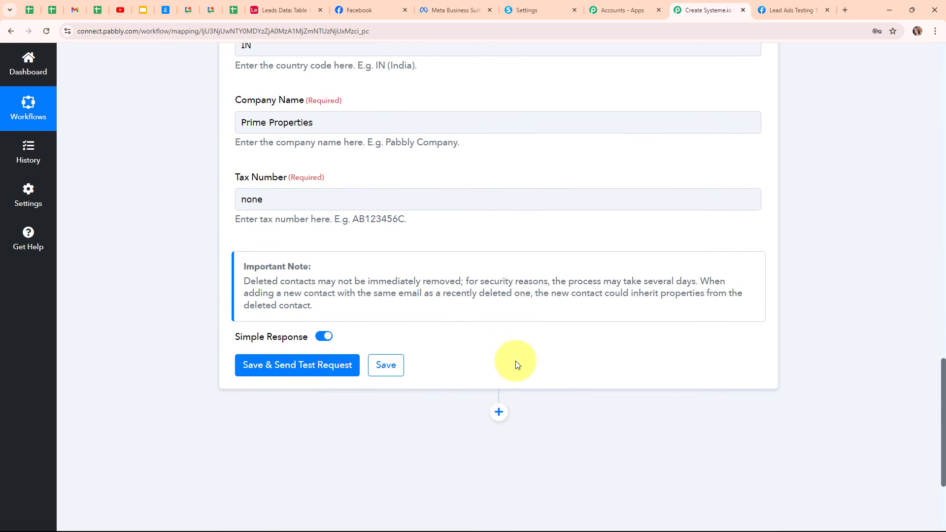
Step: Save and send a test request, review the created contact response, then view Systeme.io contacts
{"action": "left_click", "coordinate": [325, 365]}
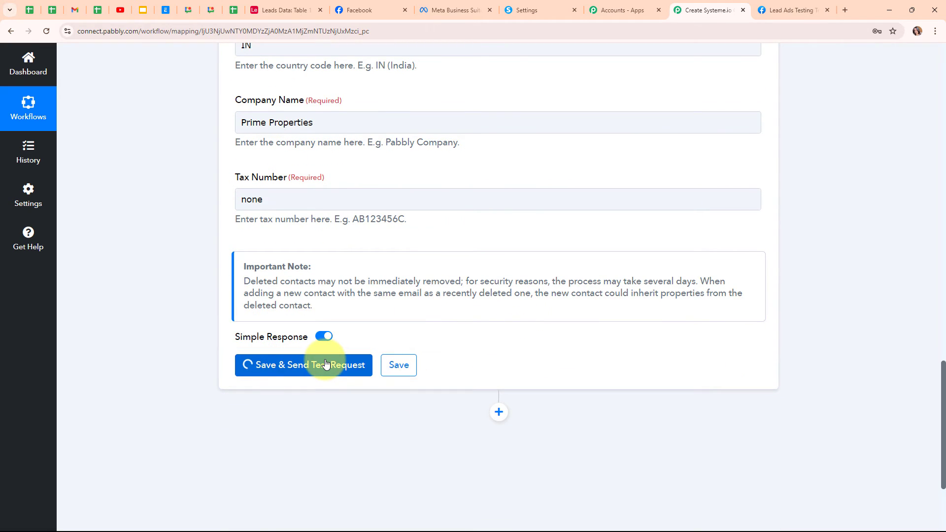
{"action": "scroll", "coordinate": [661, 367], "scroll_direction": "down", "scroll_amount": 4}
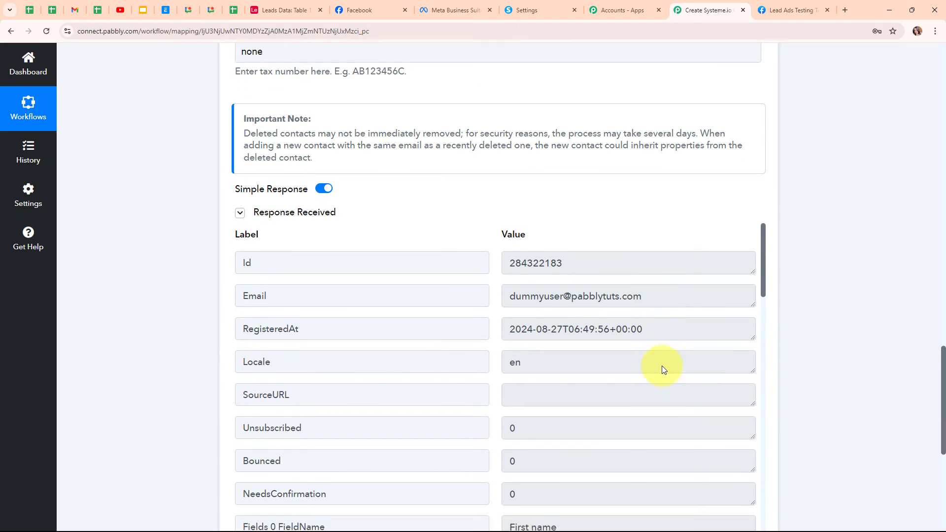
{"action": "scroll", "coordinate": [681, 369], "scroll_direction": "down", "scroll_amount": 5}
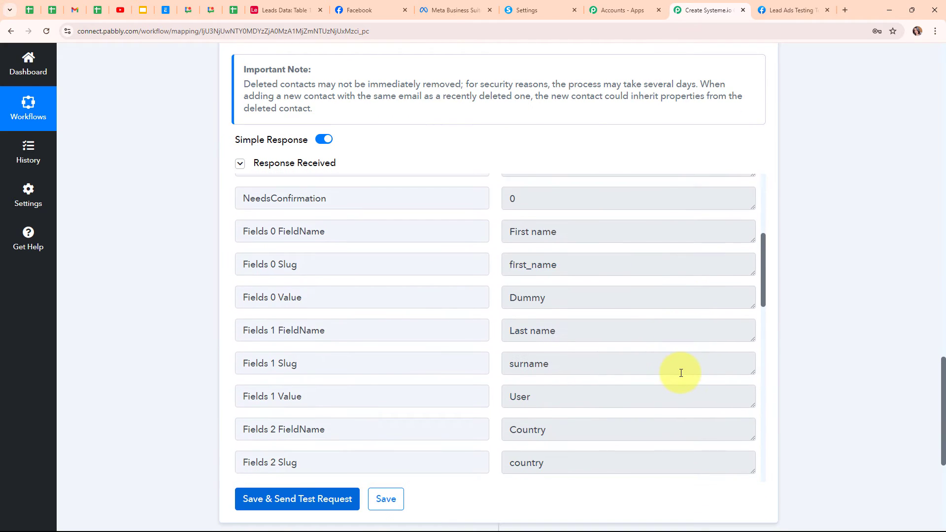
{"action": "scroll", "coordinate": [844, 367], "scroll_direction": "up", "scroll_amount": 4}
{"action": "scroll", "coordinate": [843, 366], "scroll_direction": "up", "scroll_amount": 20}
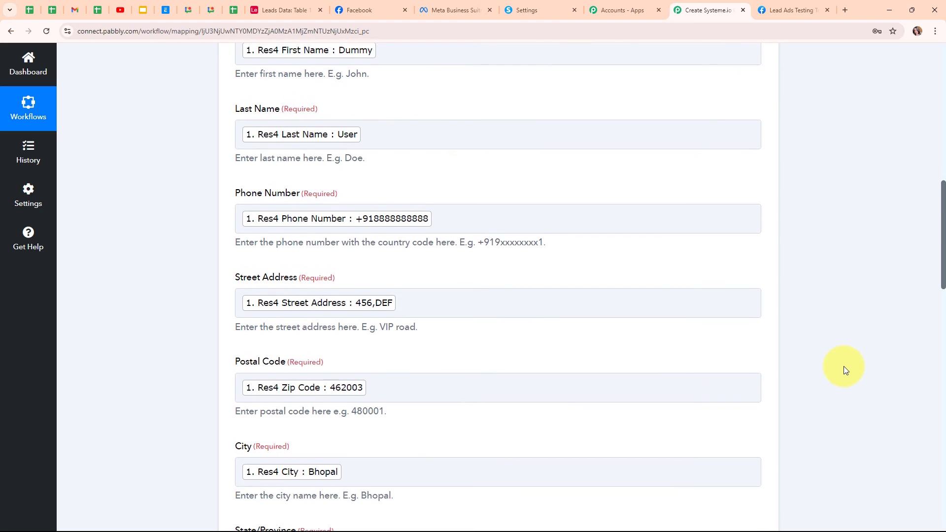
{"action": "left_click", "coordinate": [757, 329]}
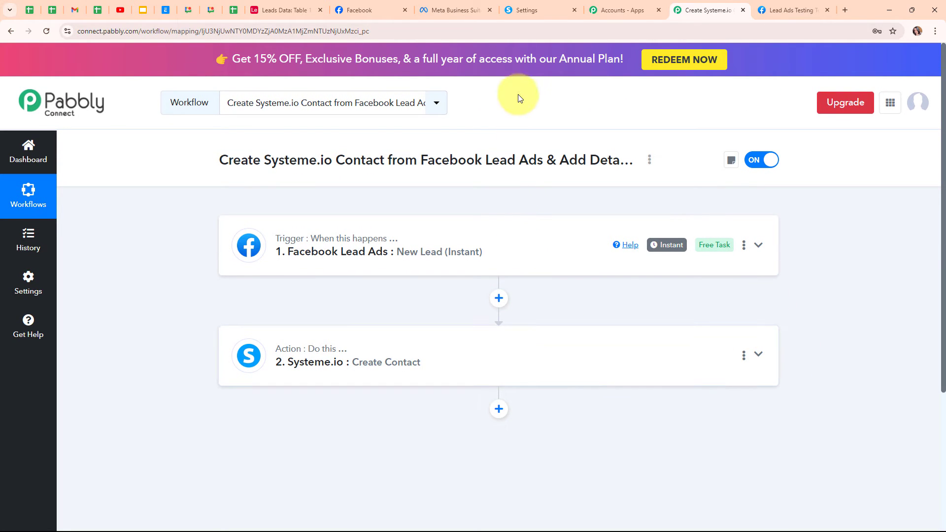
{"action": "left_click", "coordinate": [526, 10]}
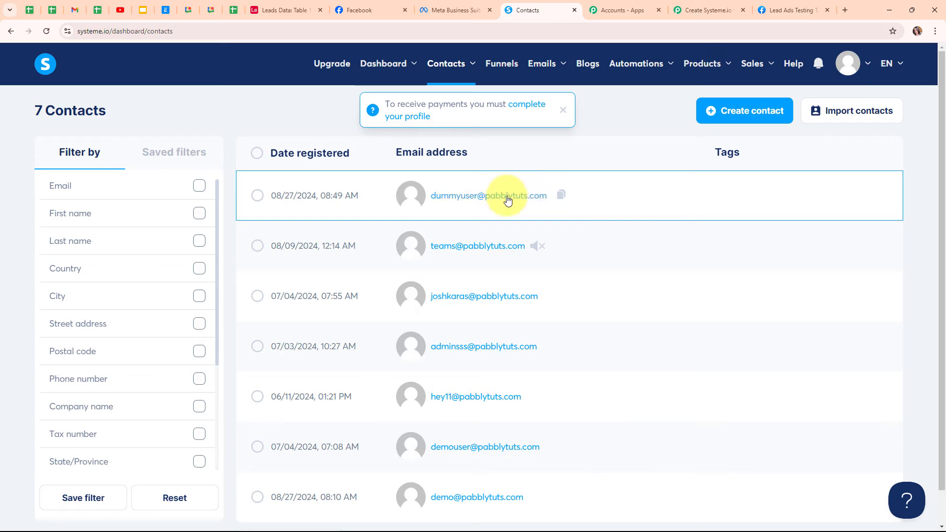
Step: Open the new test contact's details, check its mapped fields, then go back to Pabbly
{"action": "left_click", "coordinate": [453, 196]}
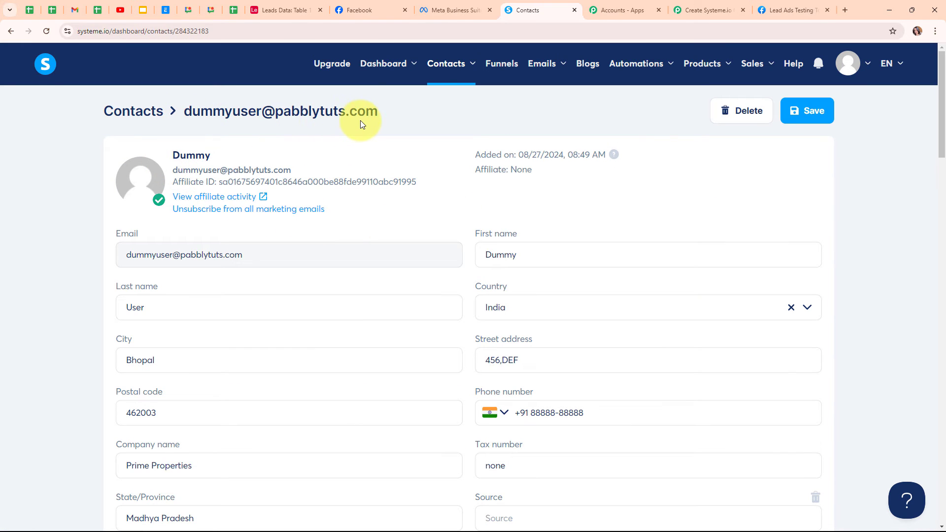
{"action": "scroll", "coordinate": [370, 296], "scroll_direction": "down", "scroll_amount": 1}
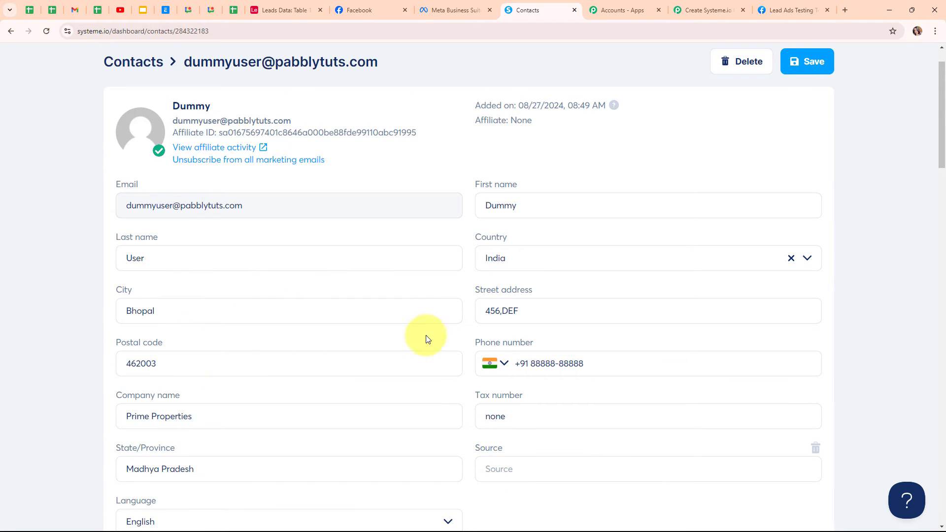
{"action": "scroll", "coordinate": [404, 335], "scroll_direction": "down", "scroll_amount": 3}
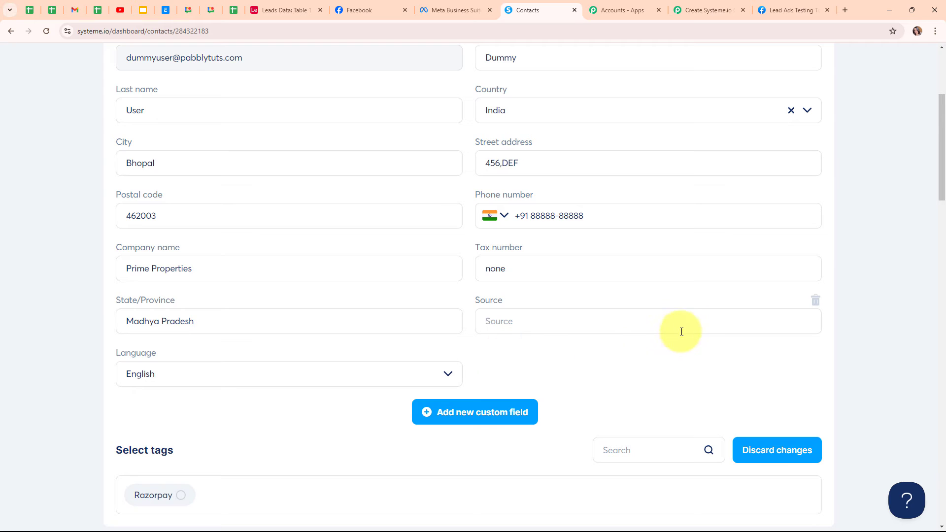
{"action": "scroll", "coordinate": [541, 305], "scroll_direction": "up", "scroll_amount": 3}
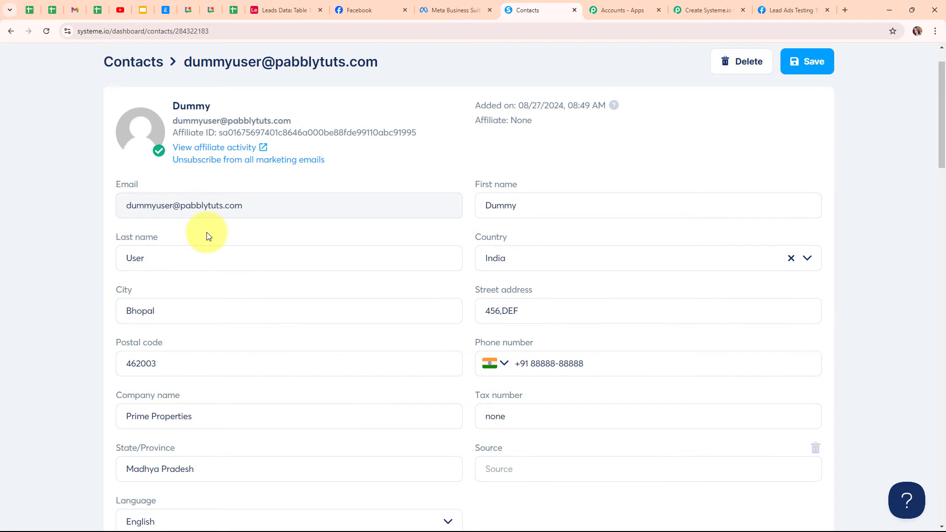
{"action": "left_click", "coordinate": [43, 36]}
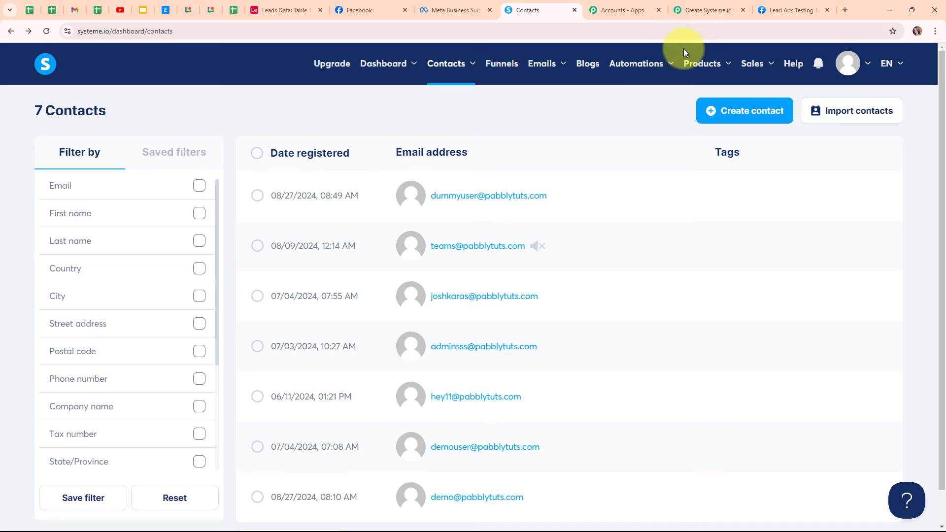
{"action": "left_click", "coordinate": [717, 7]}
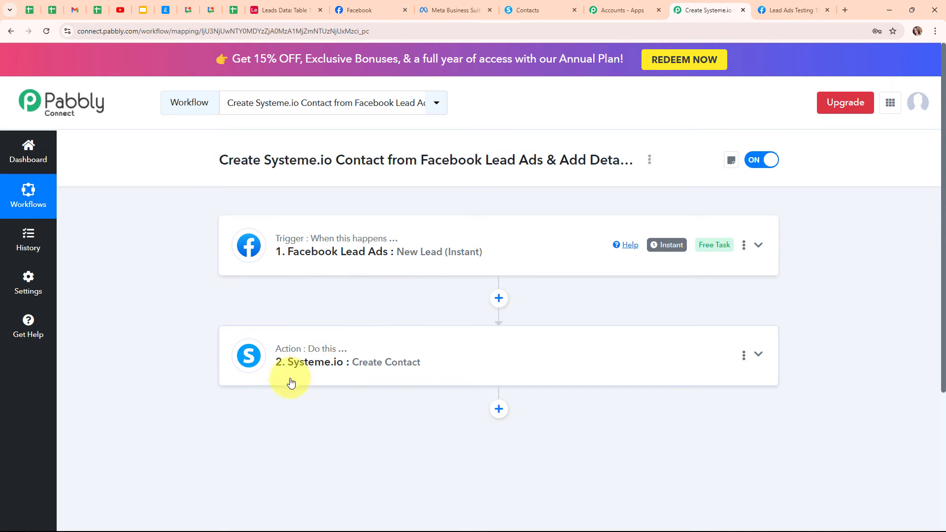
Step: Add a new step below Systeme.io and choose Airtable as its app, searching 'airt'
{"action": "scroll", "coordinate": [812, 318], "scroll_direction": "down", "scroll_amount": 1}
{"action": "scroll", "coordinate": [812, 318], "scroll_direction": "down", "scroll_amount": 4}
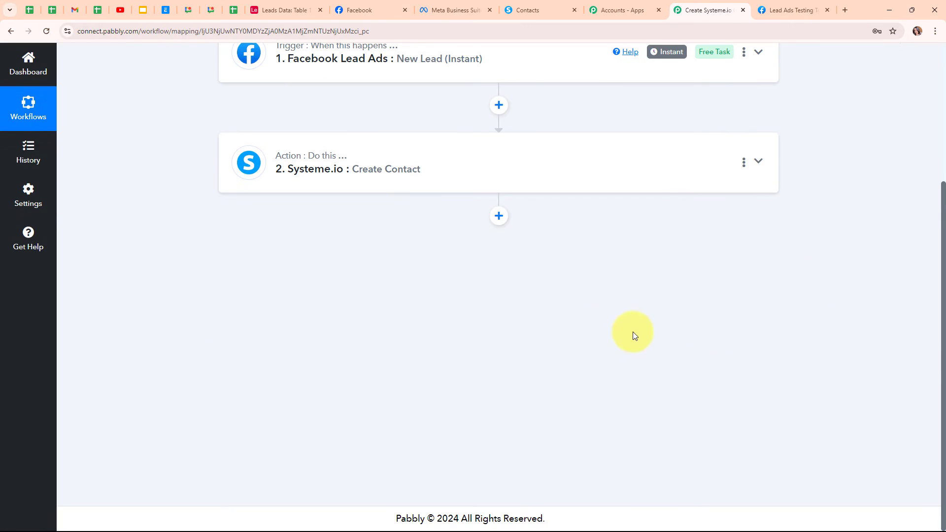
{"action": "left_click", "coordinate": [496, 218]}
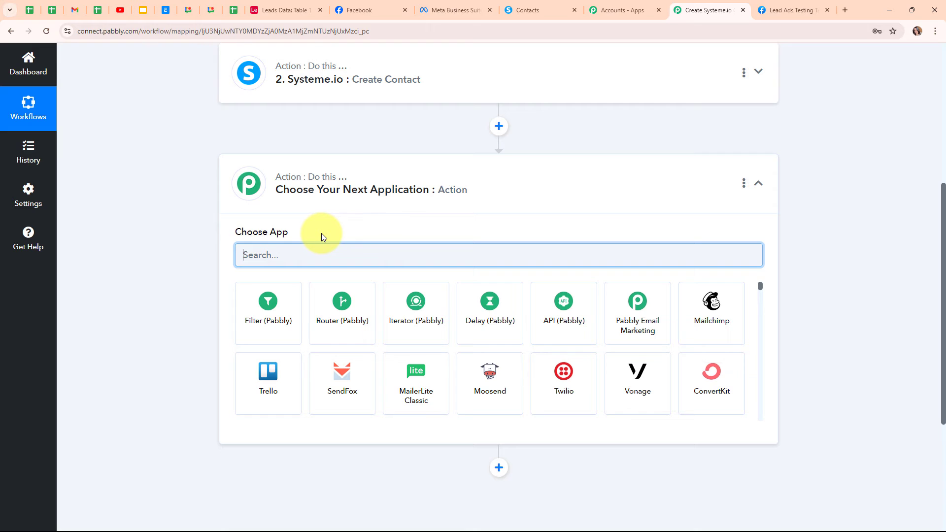
{"action": "type", "text": "airt"}
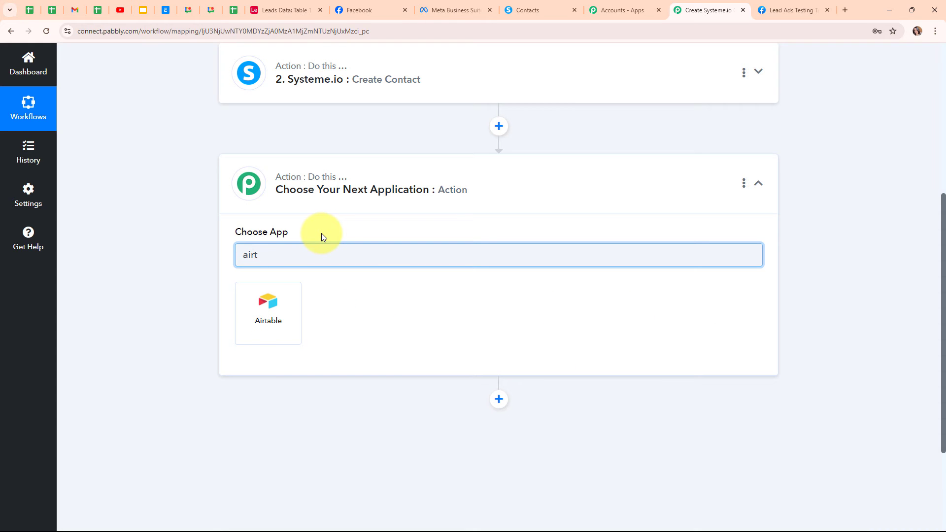
{"action": "left_click", "coordinate": [274, 319]}
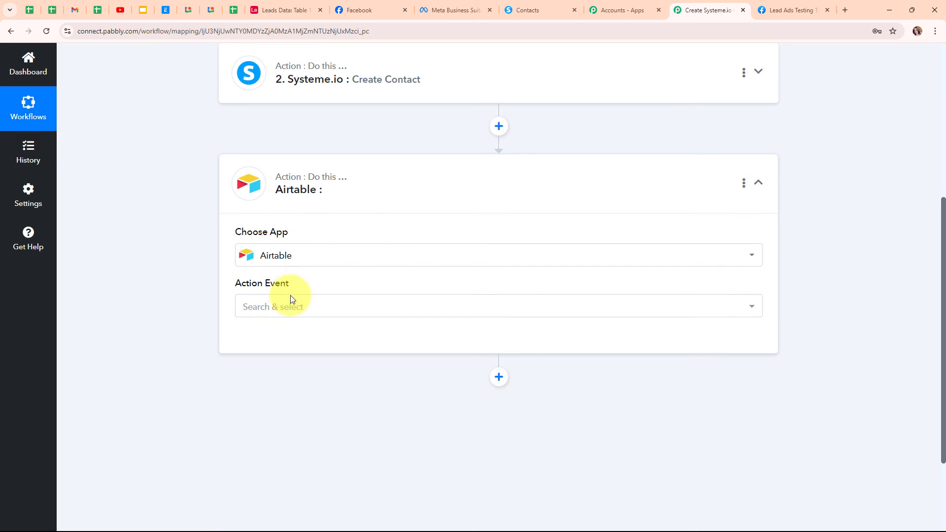
Step: Set the Airtable step's action event to Create Record and start connecting an Airtable account
{"action": "left_click", "coordinate": [290, 308]}
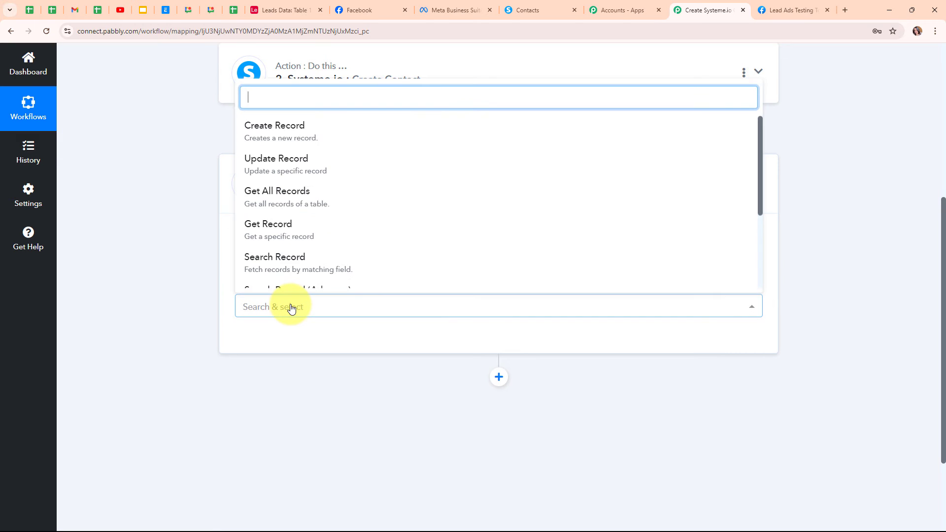
{"action": "left_click", "coordinate": [275, 130]}
{"action": "scroll", "coordinate": [467, 219], "scroll_direction": "up", "scroll_amount": 4}
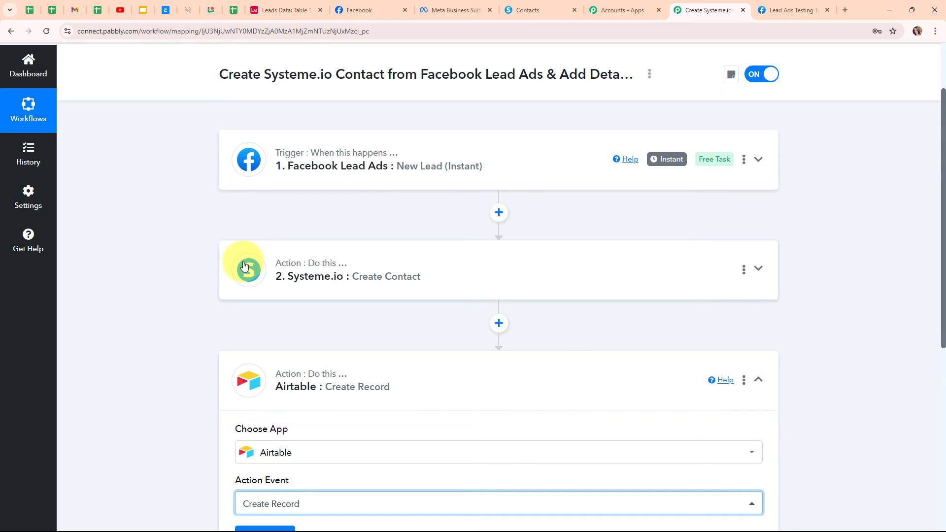
{"action": "scroll", "coordinate": [246, 267], "scroll_direction": "down", "scroll_amount": 3}
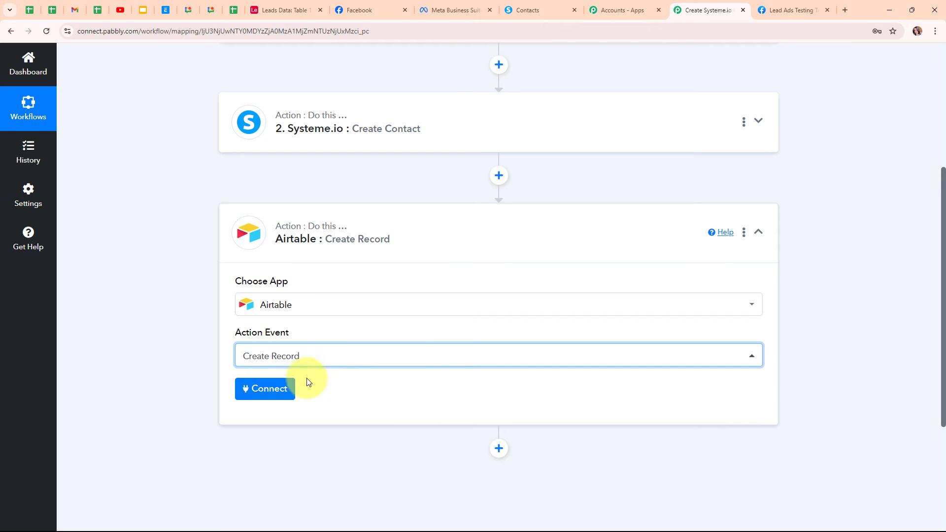
{"action": "left_click", "coordinate": [274, 389]}
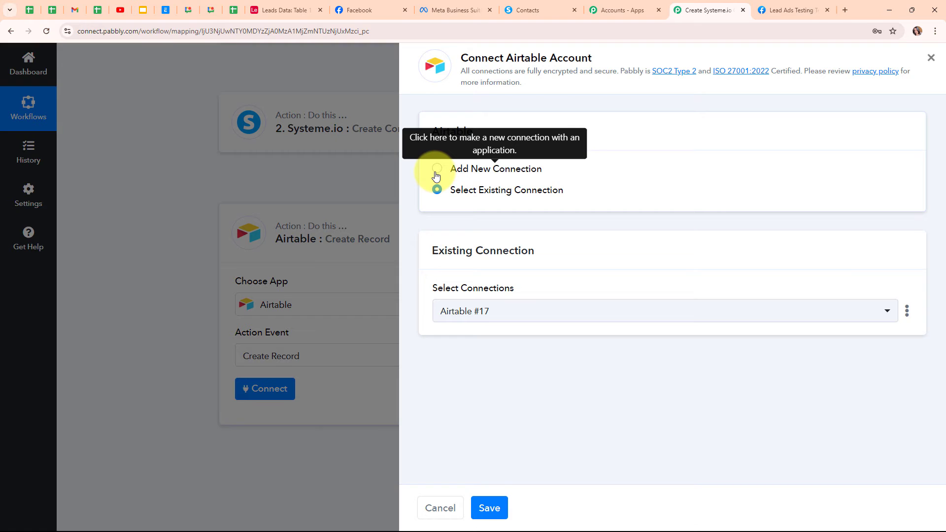
Step: Create a new Airtable connection and grant it access to the Leads Data base
{"action": "left_click", "coordinate": [437, 170]}
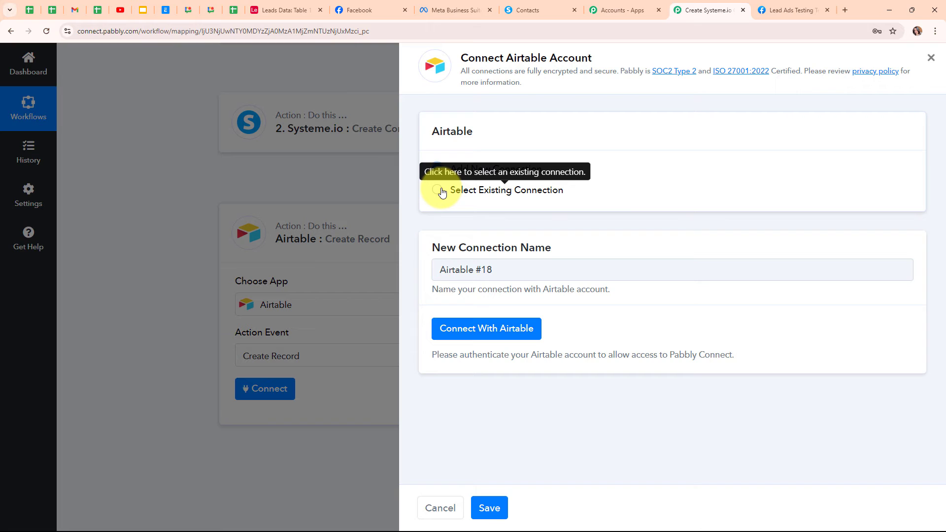
{"action": "left_click", "coordinate": [519, 334]}
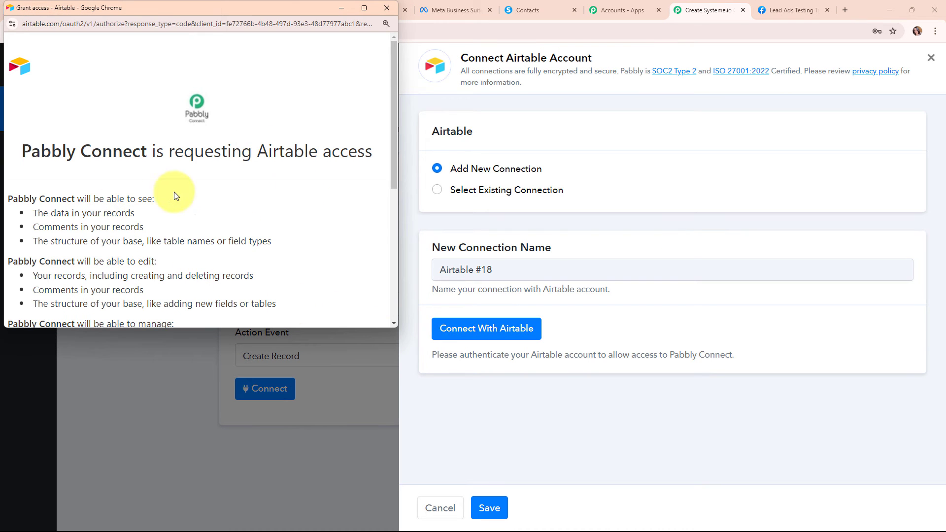
{"action": "scroll", "coordinate": [321, 210], "scroll_direction": "down", "scroll_amount": 5}
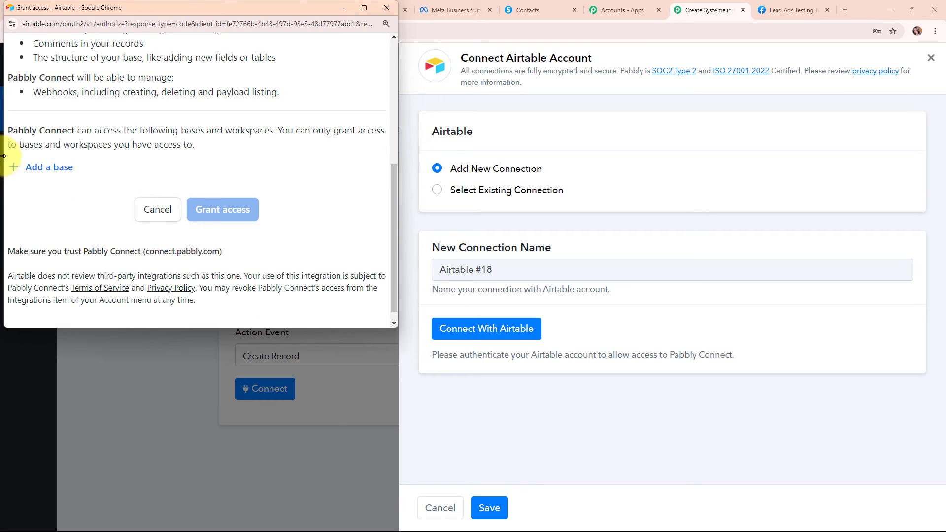
{"action": "left_click", "coordinate": [43, 168]}
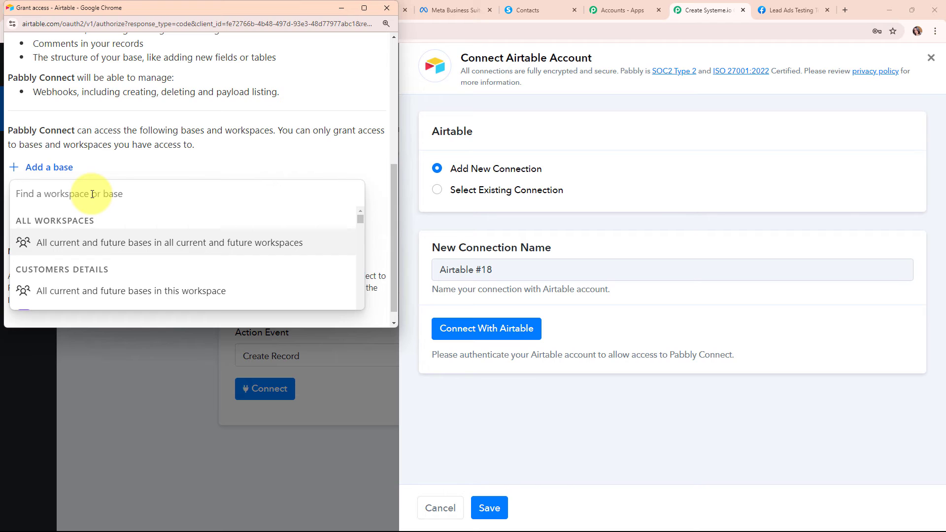
{"action": "type", "text": "lea"}
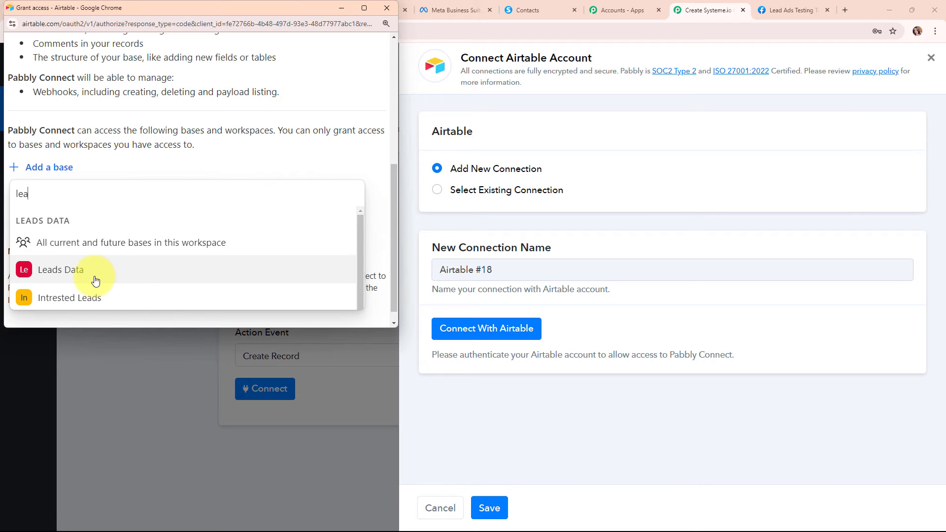
{"action": "left_click", "coordinate": [97, 280]}
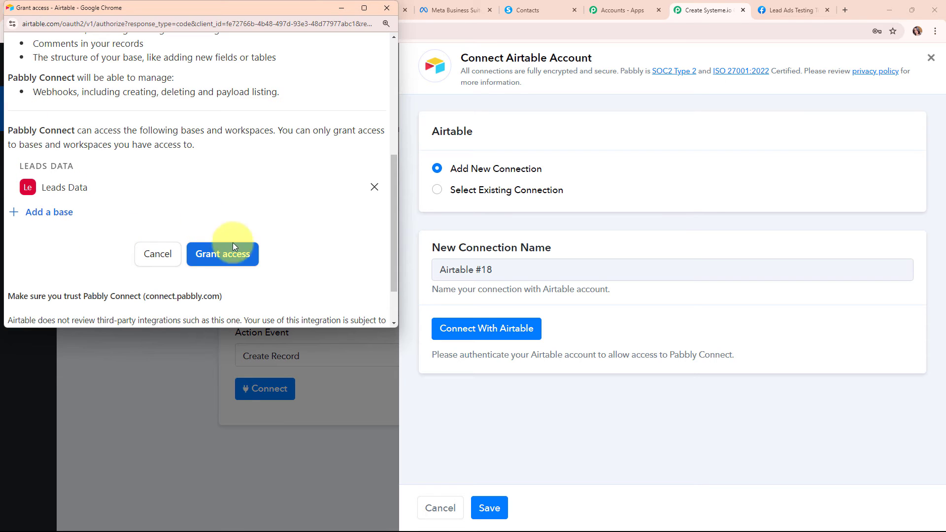
{"action": "left_click", "coordinate": [242, 257]}
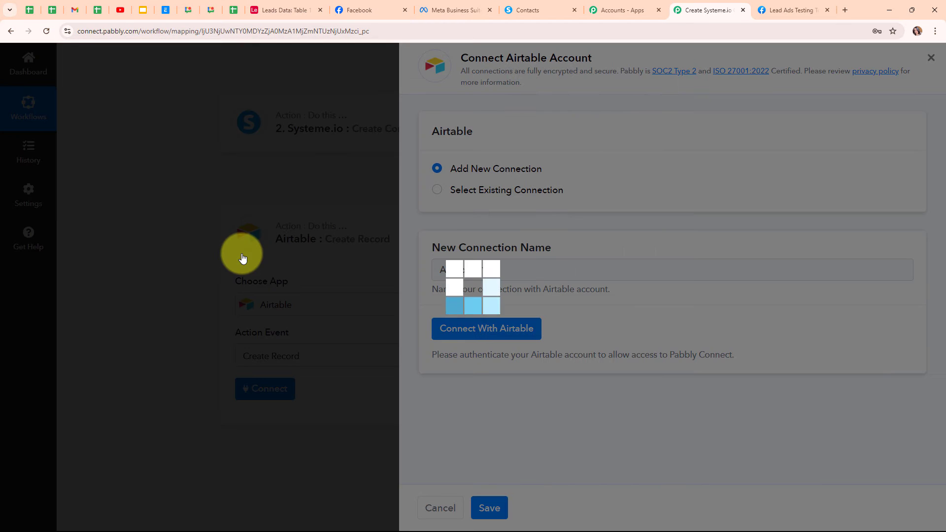
Step: Save the new Airtable connection and glance at the Leads Data table
{"action": "left_click", "coordinate": [467, 346]}
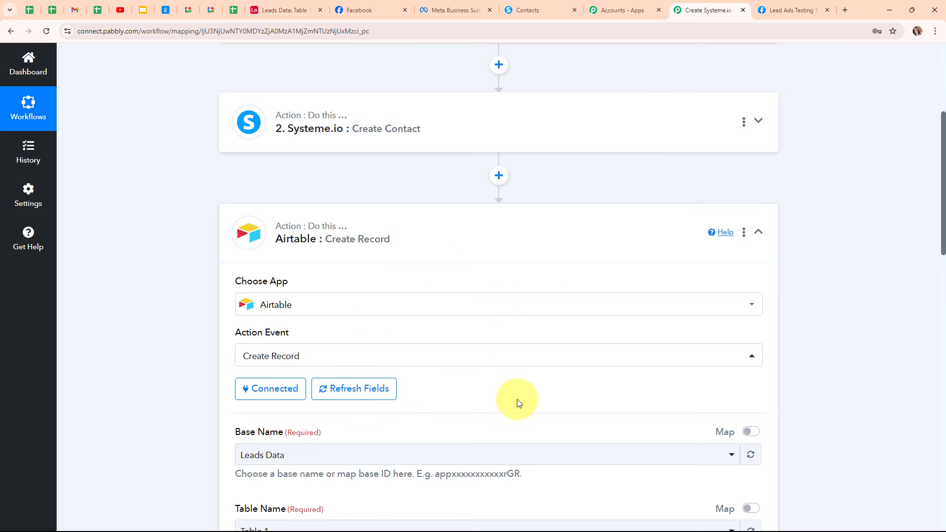
{"action": "scroll", "coordinate": [516, 399], "scroll_direction": "down", "scroll_amount": 5}
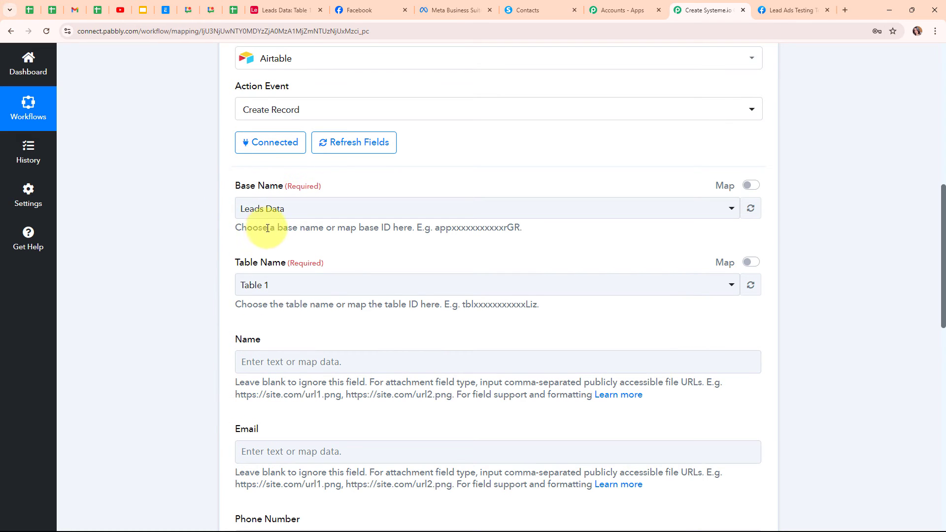
{"action": "left_click", "coordinate": [282, 11]}
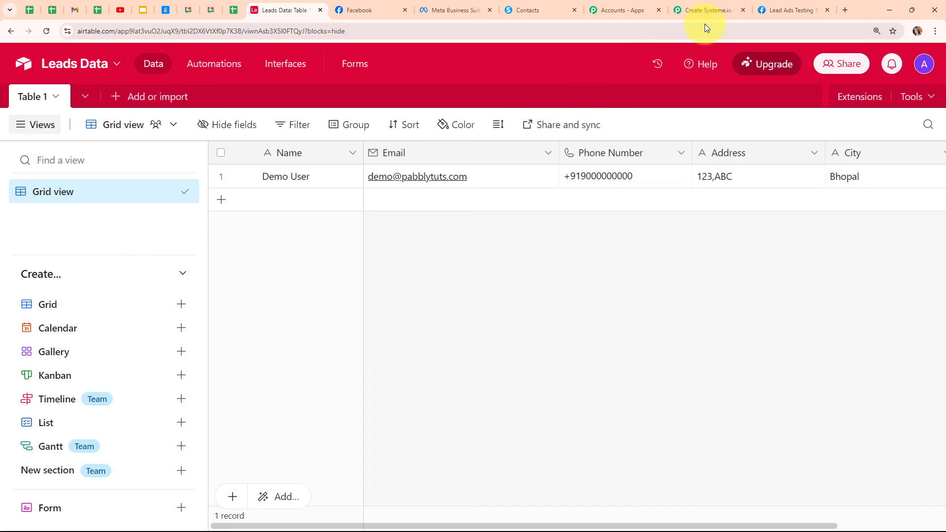
{"action": "left_click", "coordinate": [708, 11]}
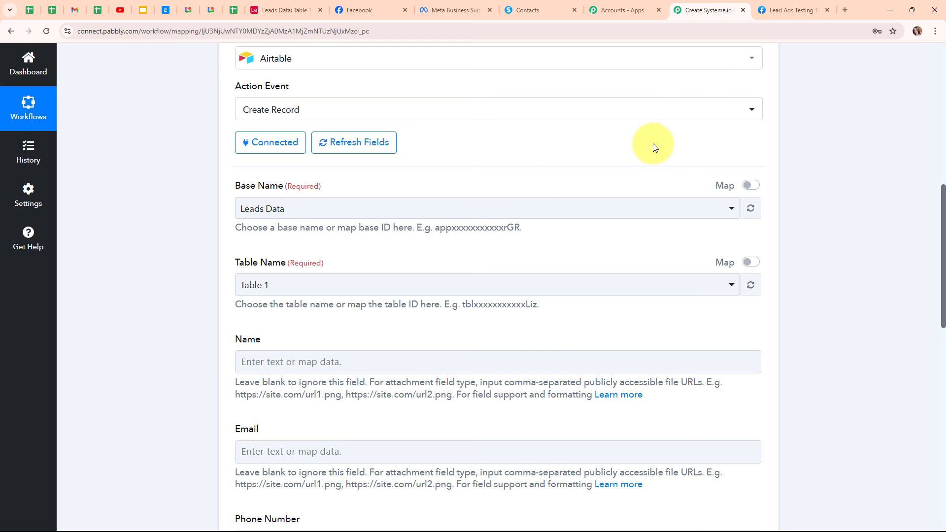
Step: Select the Leads Data base and Table 1 for the Create Record step
{"action": "left_click", "coordinate": [291, 210]}
{"action": "left_click", "coordinate": [306, 270]}
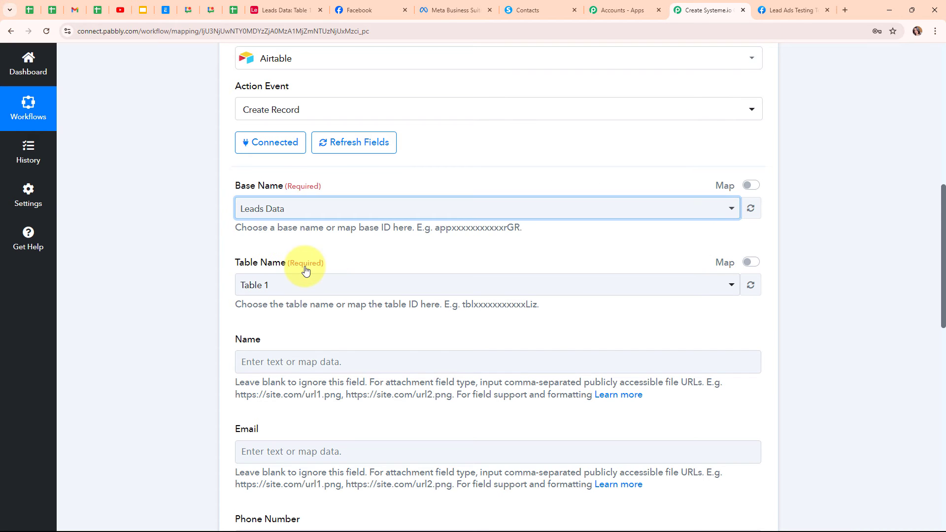
{"action": "scroll", "coordinate": [422, 250], "scroll_direction": "down", "scroll_amount": 1}
{"action": "left_click", "coordinate": [365, 242]}
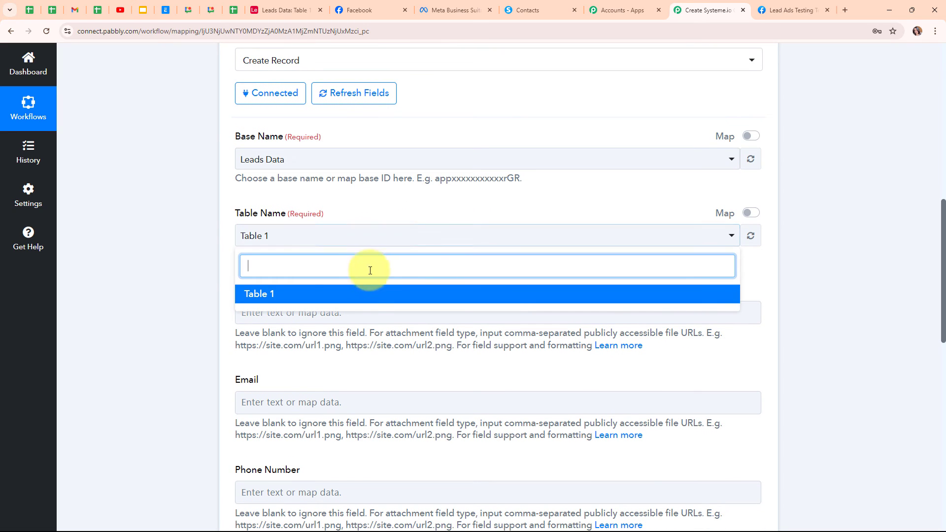
{"action": "left_click", "coordinate": [372, 292]}
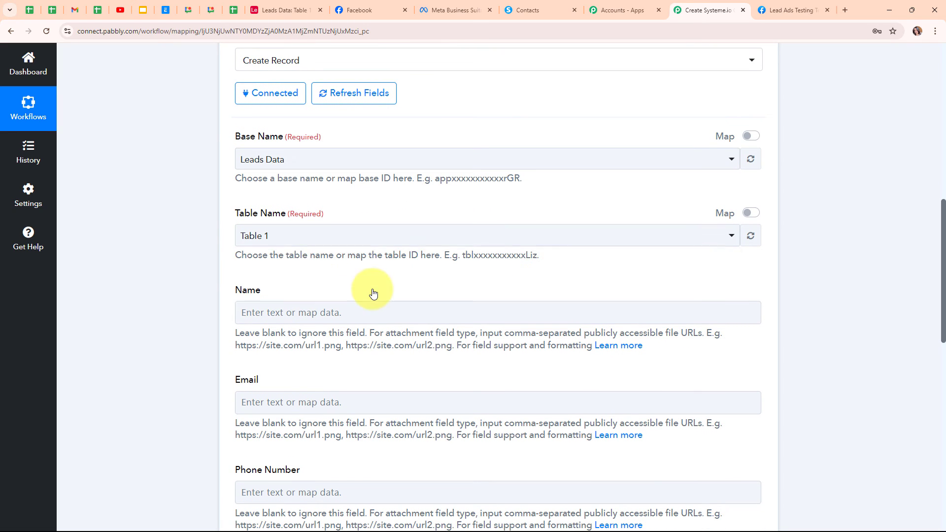
{"action": "left_click", "coordinate": [180, 250]}
{"action": "scroll", "coordinate": [354, 277], "scroll_direction": "down", "scroll_amount": 3}
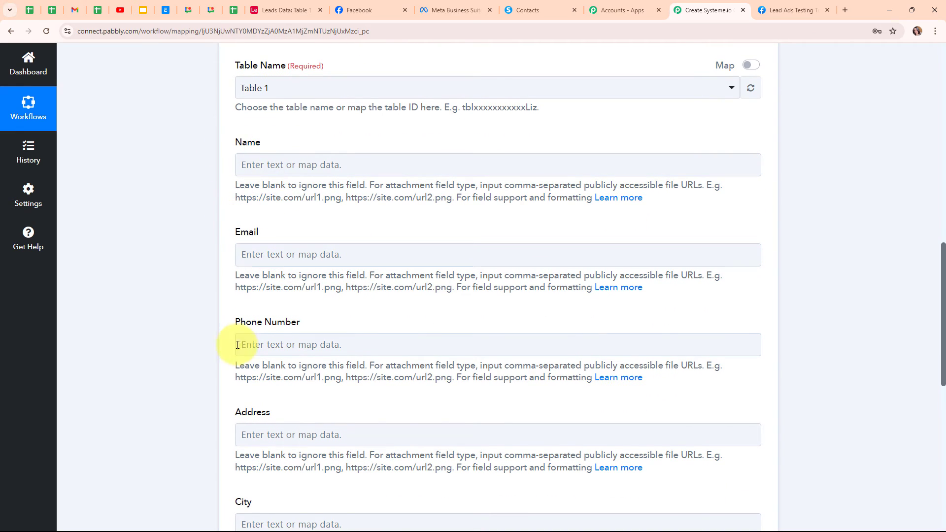
{"action": "left_click", "coordinate": [397, 443]}
{"action": "scroll", "coordinate": [409, 444], "scroll_direction": "down", "scroll_amount": 4}
{"action": "scroll", "coordinate": [409, 445], "scroll_direction": "up", "scroll_amount": 6}
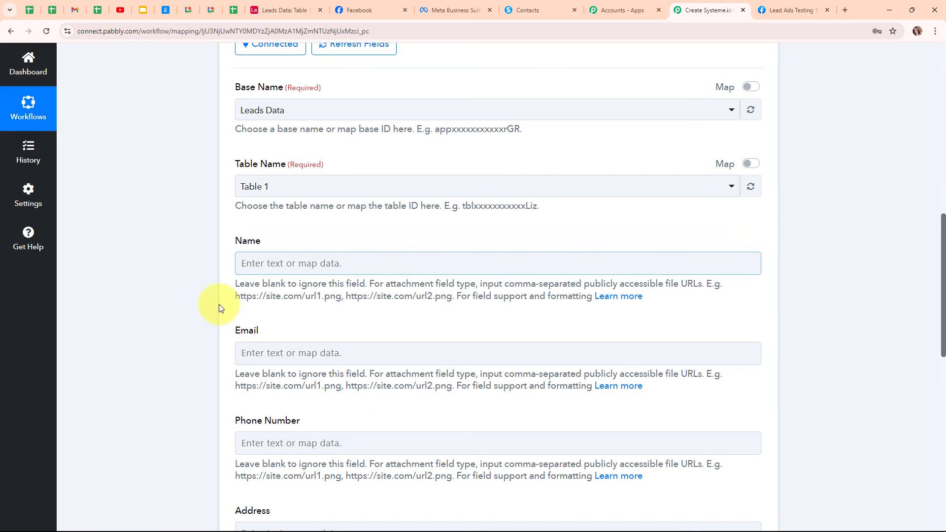
Step: Compare the Airtable table's columns with the step's Name, Email and Phone fields
{"action": "left_click", "coordinate": [290, 9]}
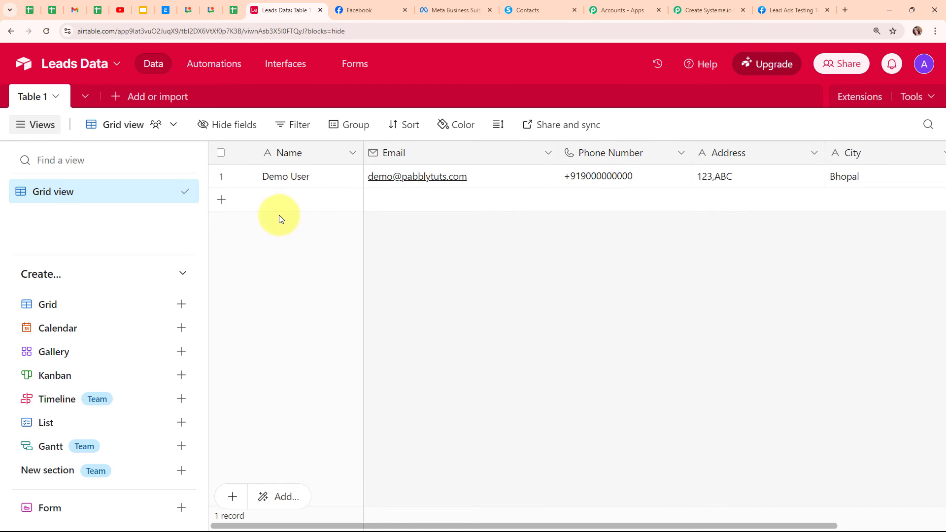
{"action": "left_click", "coordinate": [704, 1]}
{"action": "scroll", "coordinate": [173, 268], "scroll_direction": "down", "scroll_amount": 2}
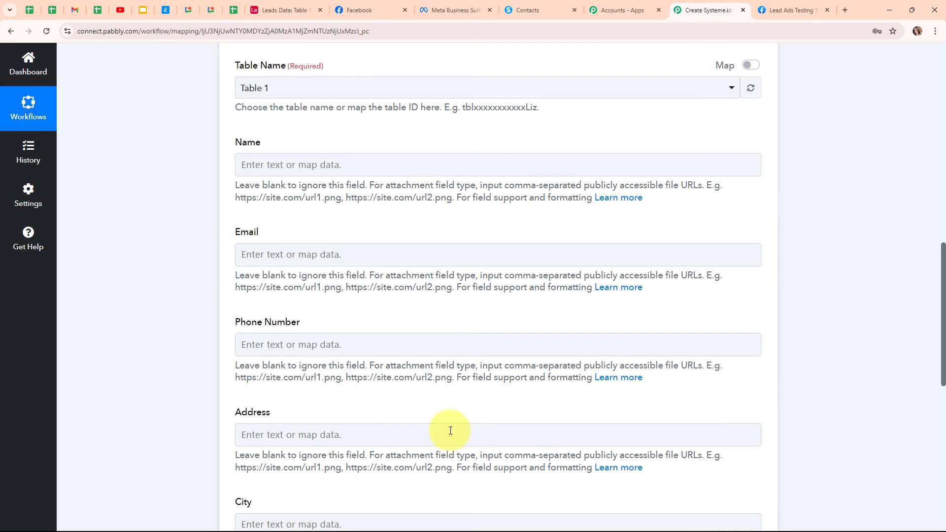
{"action": "left_click", "coordinate": [323, 264]}
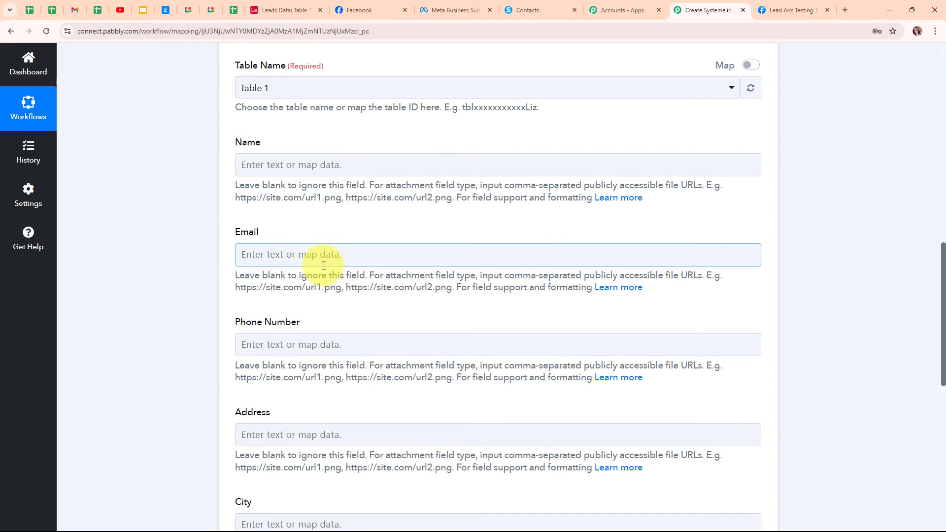
Step: Map the lead's First Name + Last Name into Name and its email into Email
{"action": "left_click", "coordinate": [262, 166]}
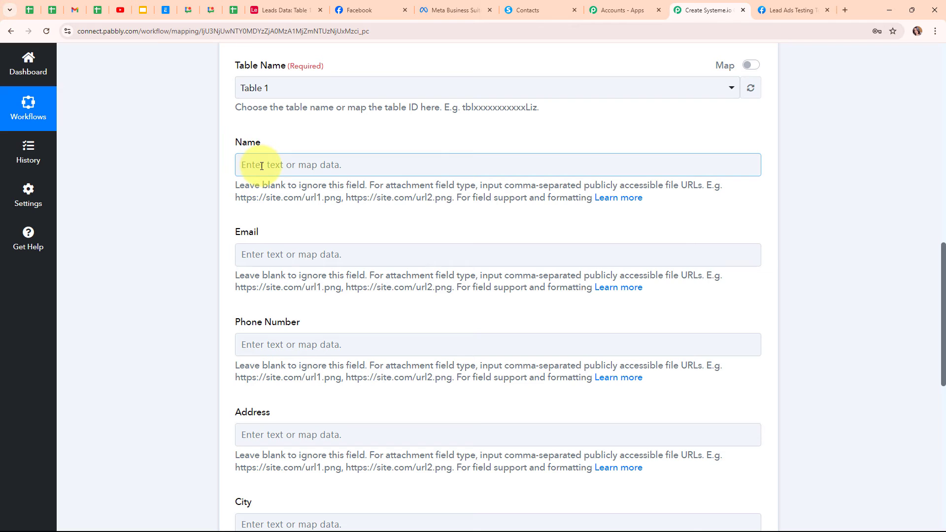
{"action": "left_click", "coordinate": [338, 266]}
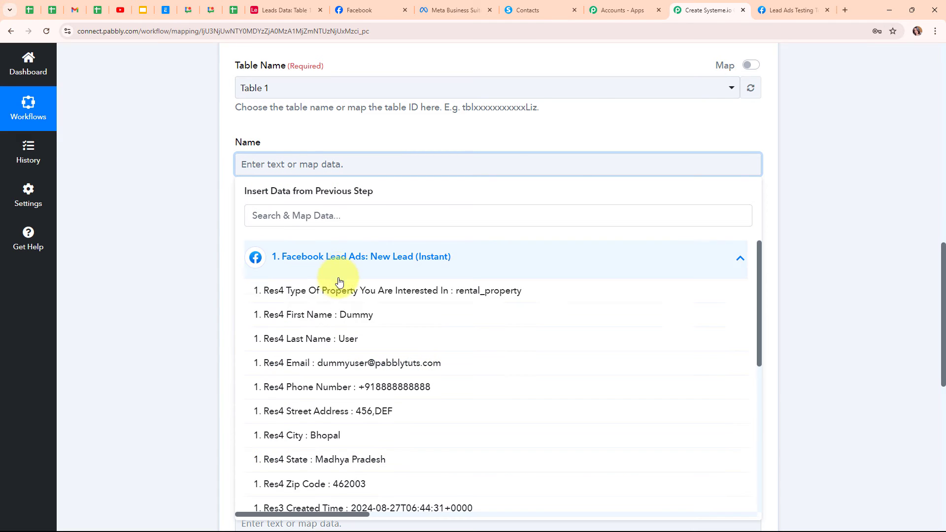
{"action": "left_click", "coordinate": [337, 314]}
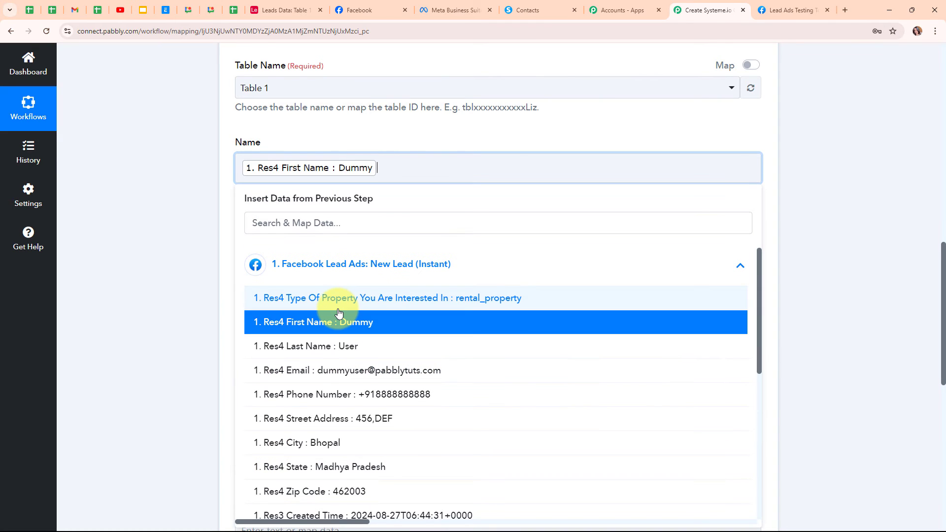
{"action": "left_click", "coordinate": [331, 348]}
{"action": "left_click", "coordinate": [312, 266]}
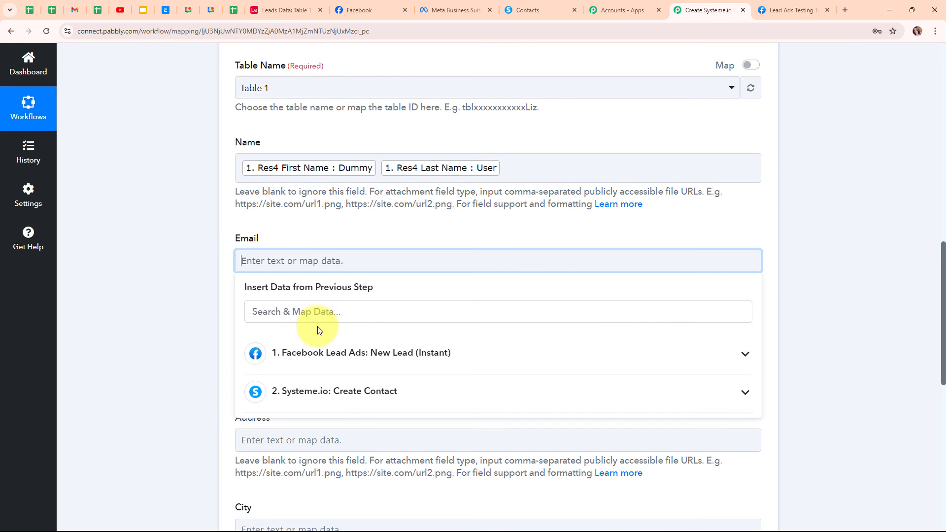
{"action": "left_click", "coordinate": [305, 359]}
{"action": "left_click", "coordinate": [344, 459]}
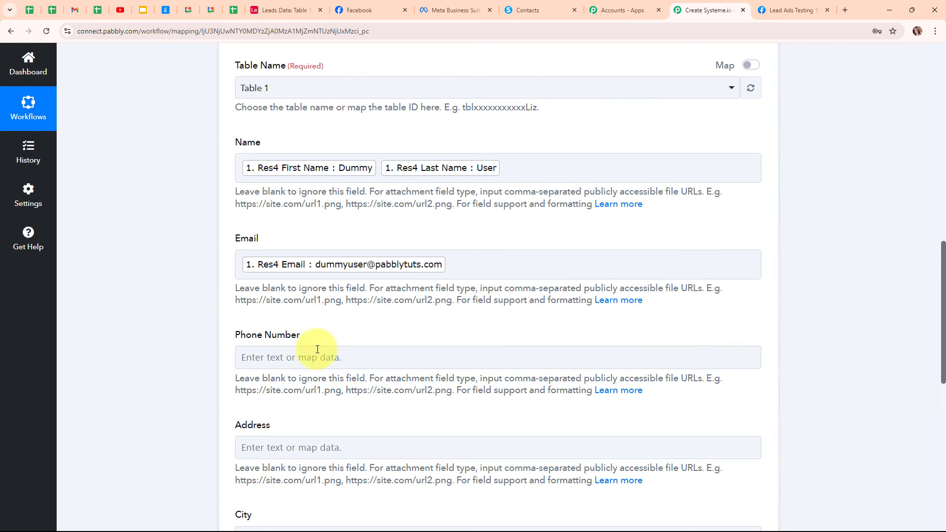
Step: Map the lead's Phone Number, Street Address and City into the matching Airtable fields
{"action": "scroll", "coordinate": [312, 355], "scroll_direction": "down", "scroll_amount": 2}
{"action": "left_click", "coordinate": [304, 258]}
{"action": "left_click", "coordinate": [312, 357]}
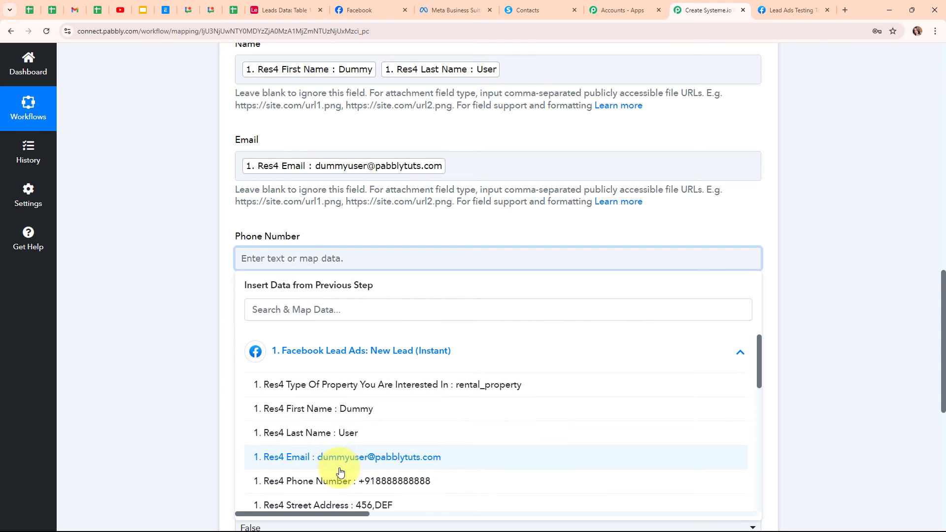
{"action": "left_click", "coordinate": [295, 481]}
{"action": "scroll", "coordinate": [251, 345], "scroll_direction": "down", "scroll_amount": 3}
{"action": "left_click", "coordinate": [253, 207]}
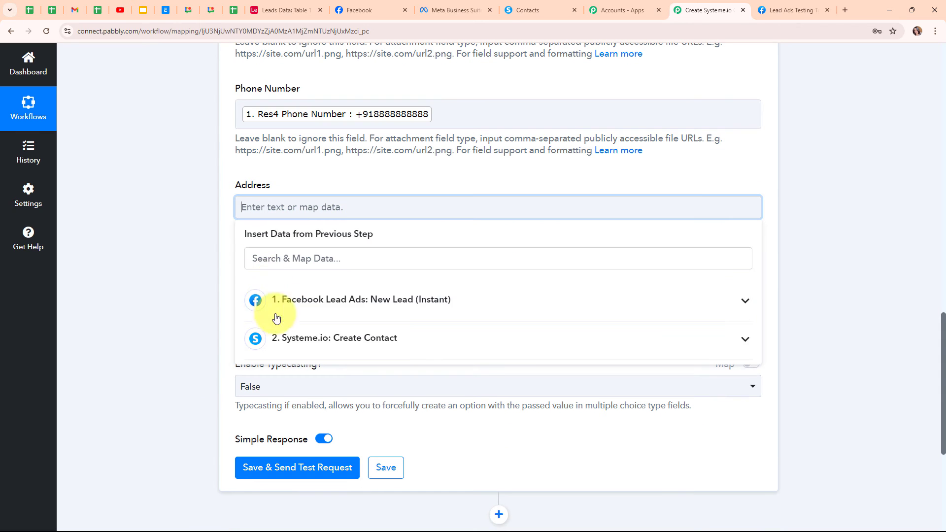
{"action": "left_click", "coordinate": [306, 300]}
{"action": "left_click", "coordinate": [362, 454]}
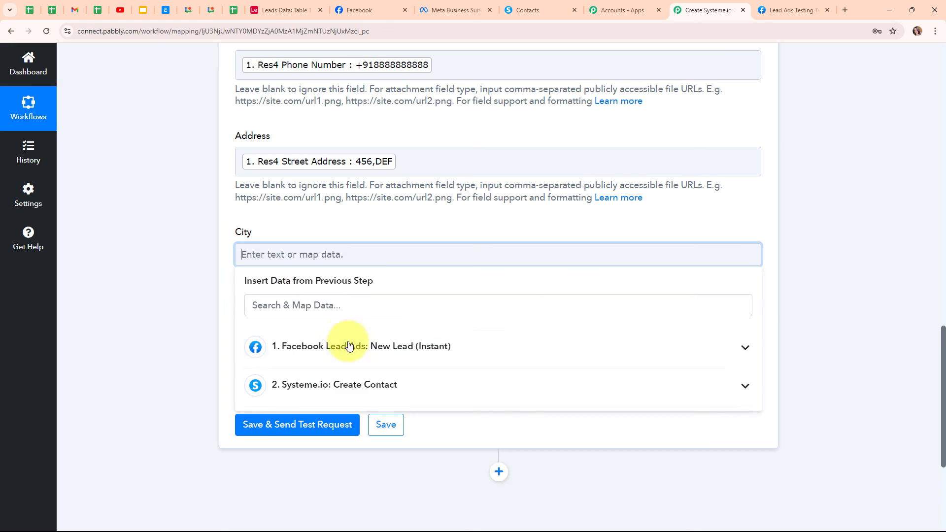
{"action": "left_click", "coordinate": [401, 395]}
{"action": "scroll", "coordinate": [353, 457], "scroll_direction": "down", "scroll_amount": 2}
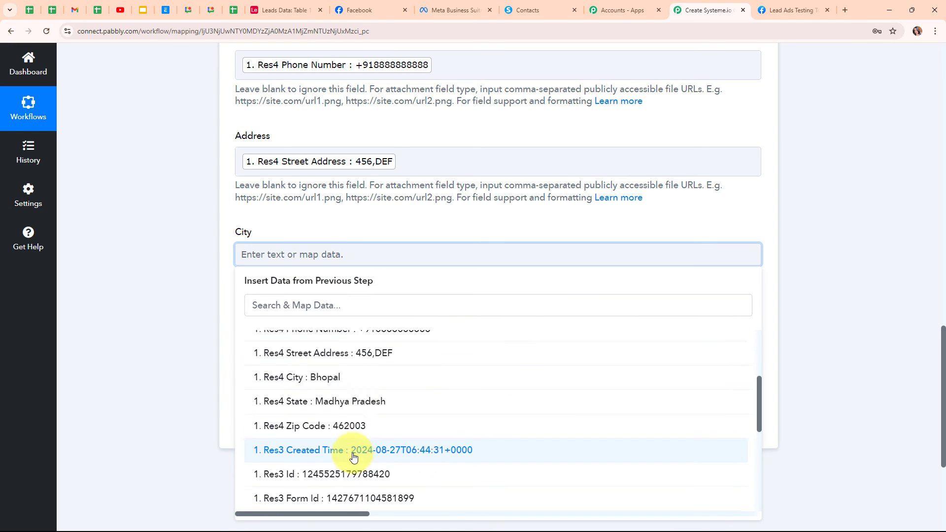
{"action": "left_click", "coordinate": [359, 377]}
Step: Leave Enable Typecasting set to False
{"action": "scroll", "coordinate": [521, 277], "scroll_direction": "down", "scroll_amount": 1}
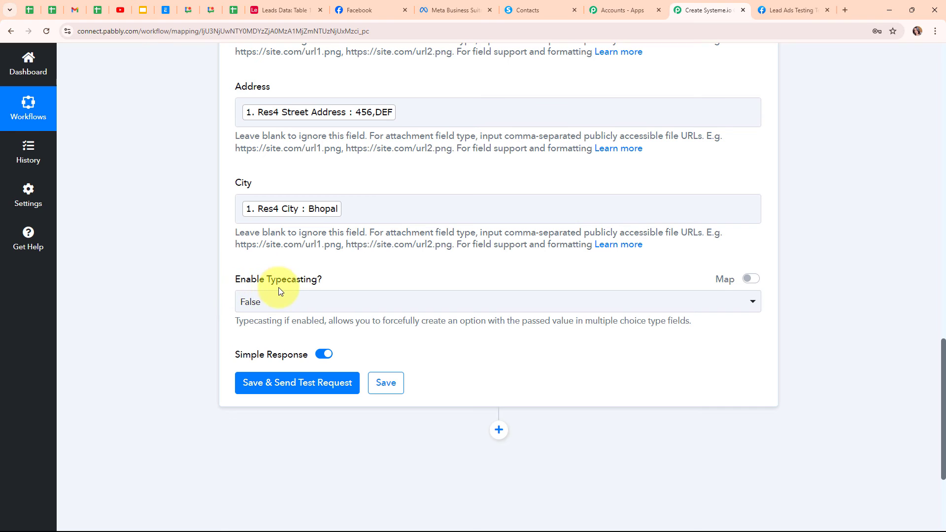
{"action": "left_click", "coordinate": [288, 307]}
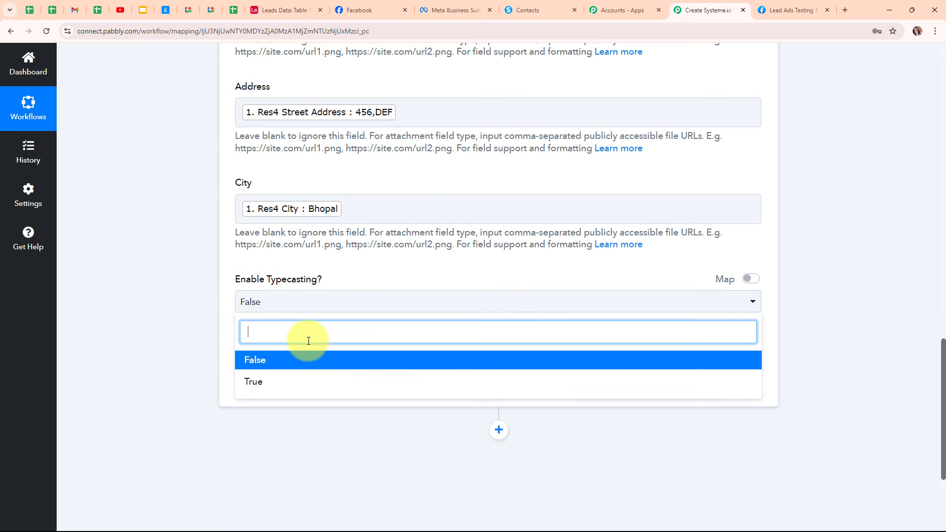
{"action": "left_click", "coordinate": [308, 366]}
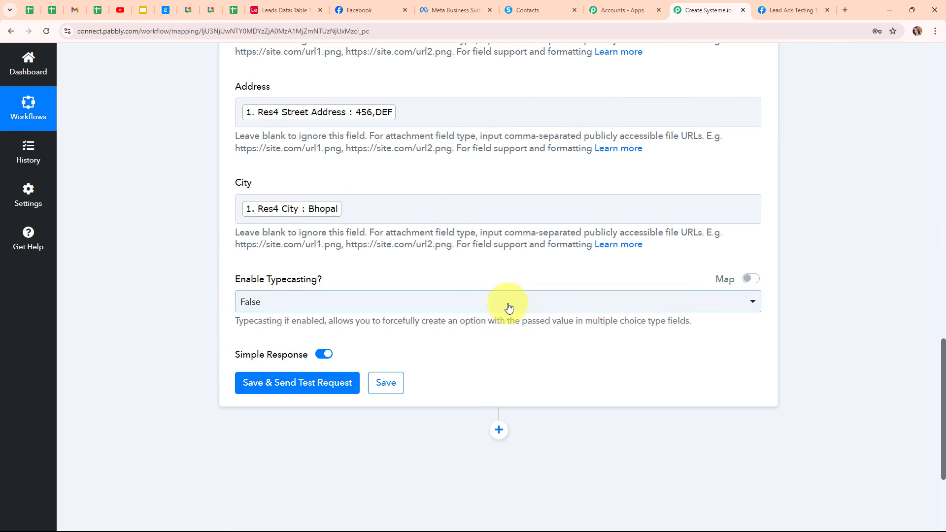
{"action": "scroll", "coordinate": [506, 303], "scroll_direction": "up", "scroll_amount": 3}
{"action": "scroll", "coordinate": [508, 301], "scroll_direction": "down", "scroll_amount": 6}
{"action": "scroll", "coordinate": [508, 304], "scroll_direction": "down", "scroll_amount": 1}
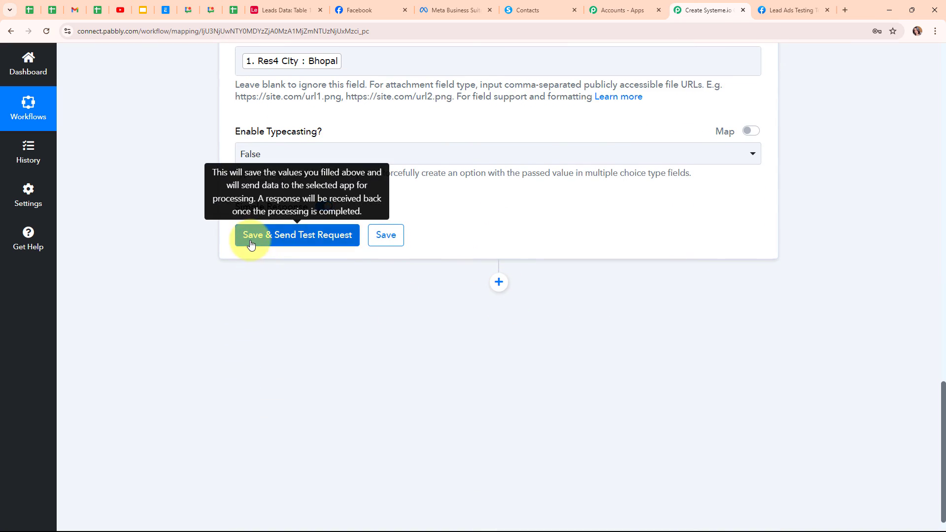
Step: Save the Airtable step with a test request, collapse it, and view the Leads Data table
{"action": "left_click", "coordinate": [251, 243]}
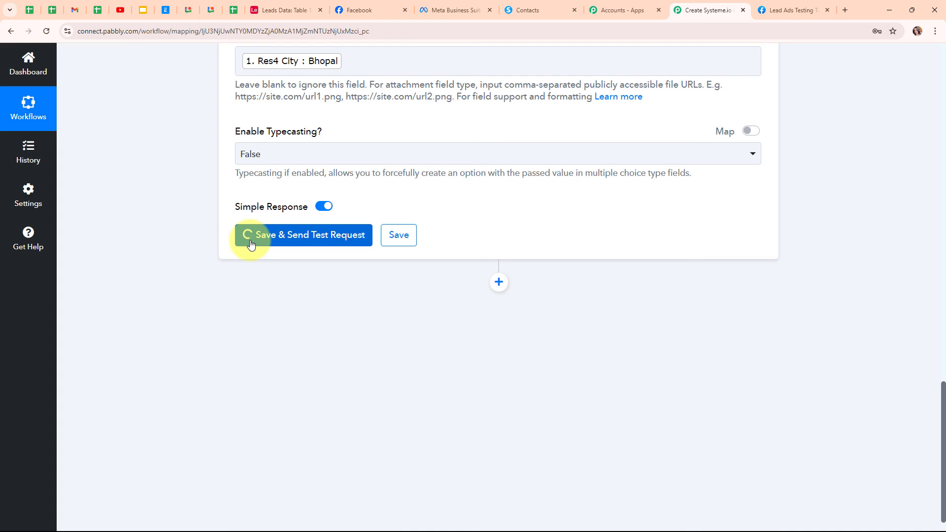
{"action": "scroll", "coordinate": [690, 297], "scroll_direction": "down", "scroll_amount": 5}
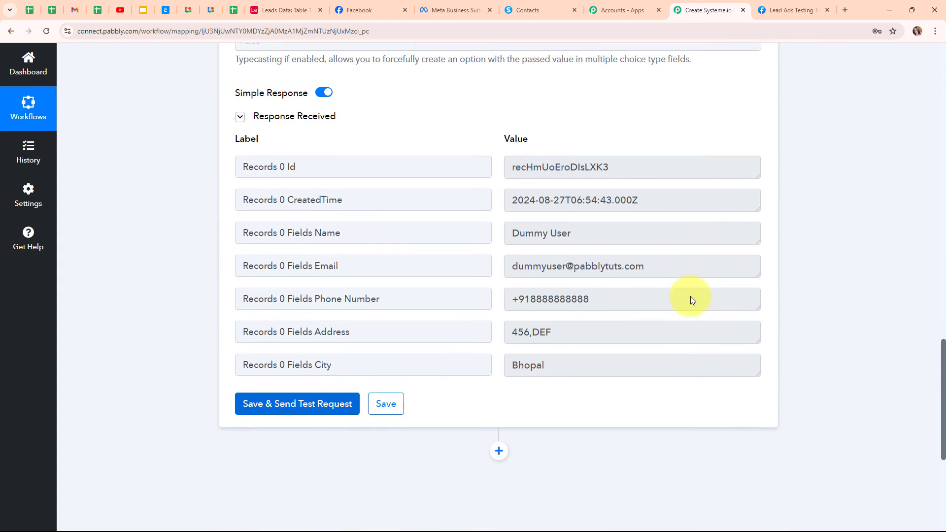
{"action": "scroll", "coordinate": [844, 281], "scroll_direction": "up", "scroll_amount": 12}
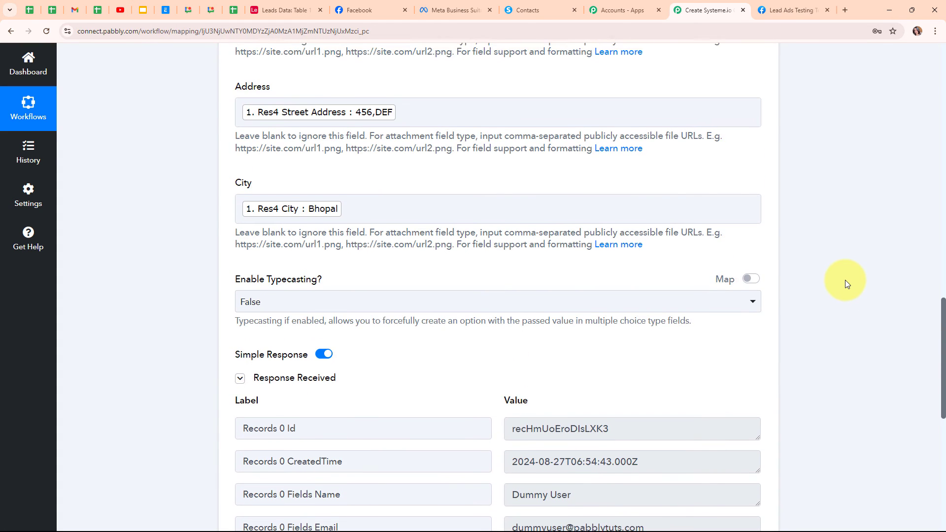
{"action": "scroll", "coordinate": [844, 280], "scroll_direction": "up", "scroll_amount": 8}
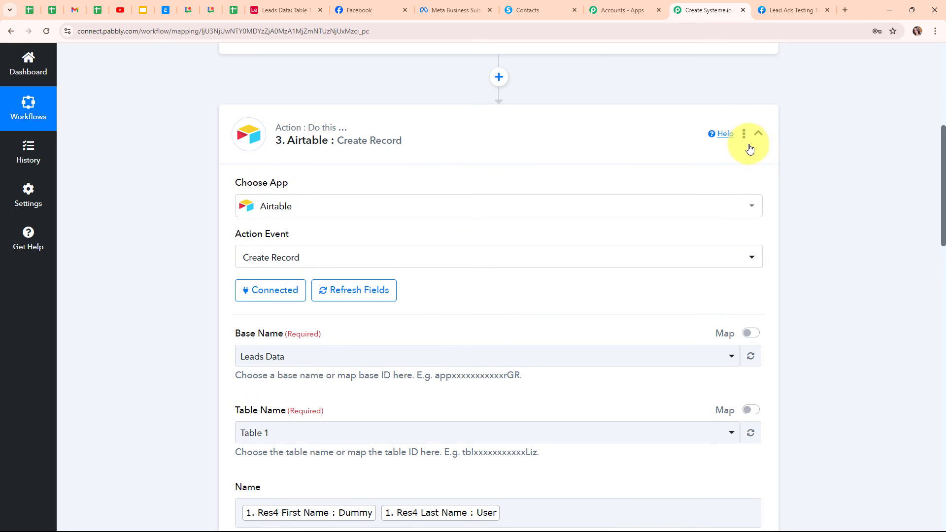
{"action": "left_click", "coordinate": [750, 141]}
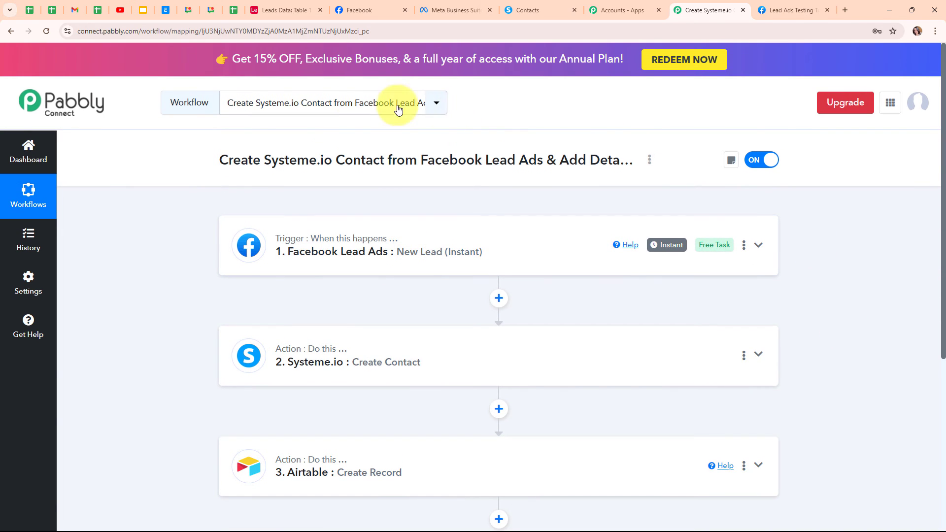
{"action": "left_click", "coordinate": [284, 10]}
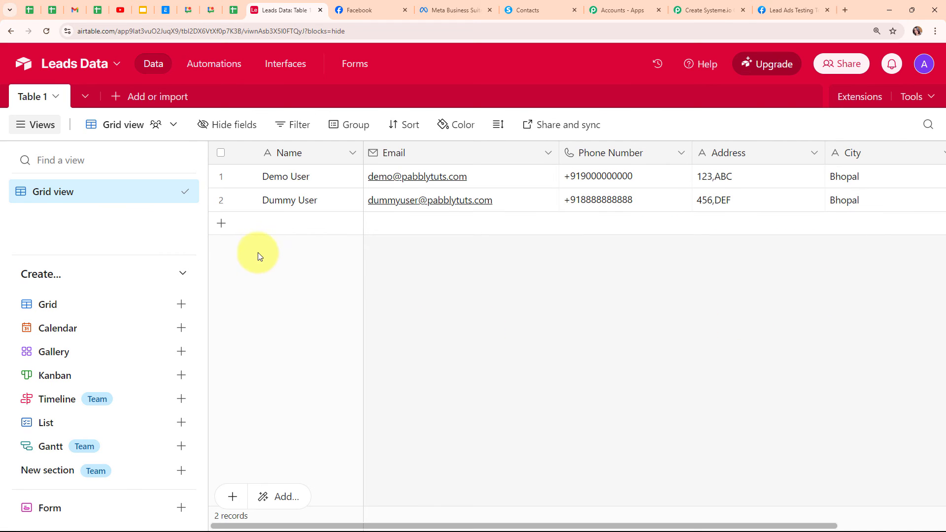
Step: After confirming the new Dummy User row in Leads Data, go back to the Pabbly Connect workflow
{"action": "left_click", "coordinate": [681, 12]}
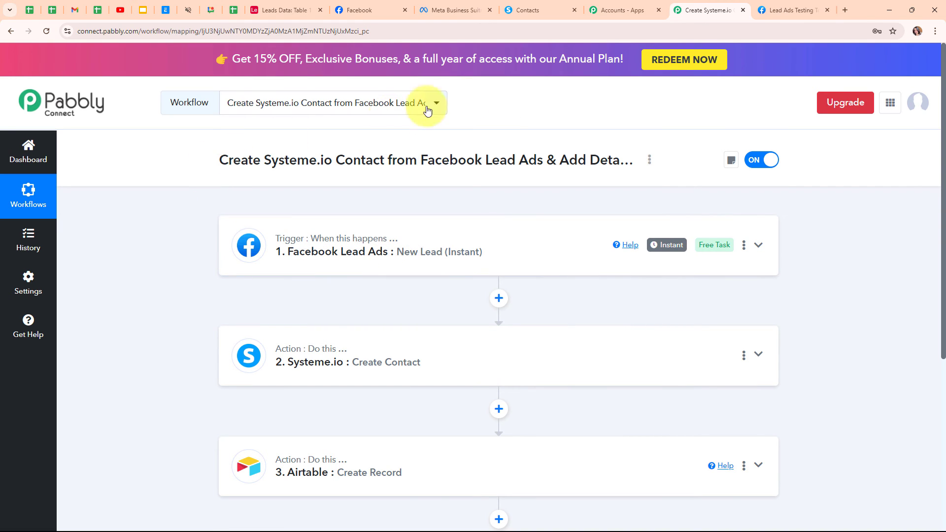
Step: Switch to the Meta Lead Ads Testing Tool tab
{"action": "left_click", "coordinate": [763, 18]}
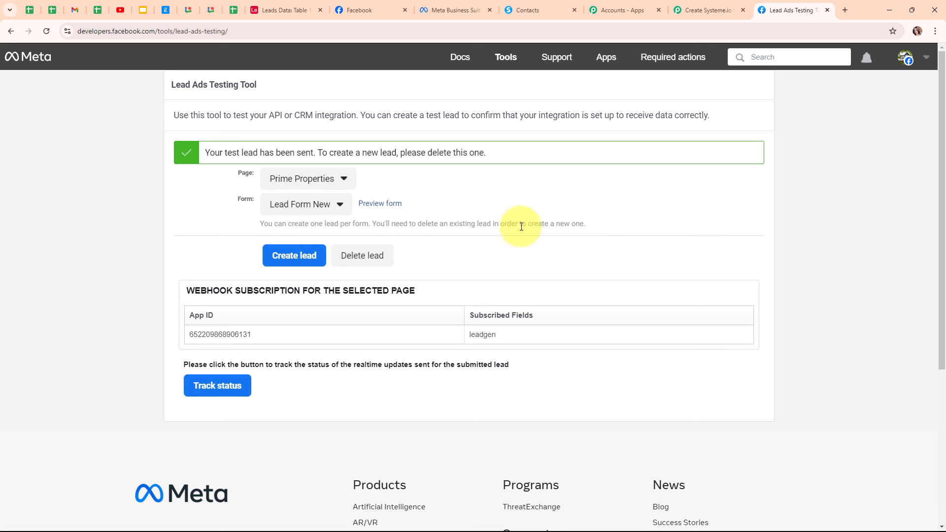
Step: Delete the old test lead, reload, then preview Lead Form New for the Prime Properties page
{"action": "left_click", "coordinate": [362, 256]}
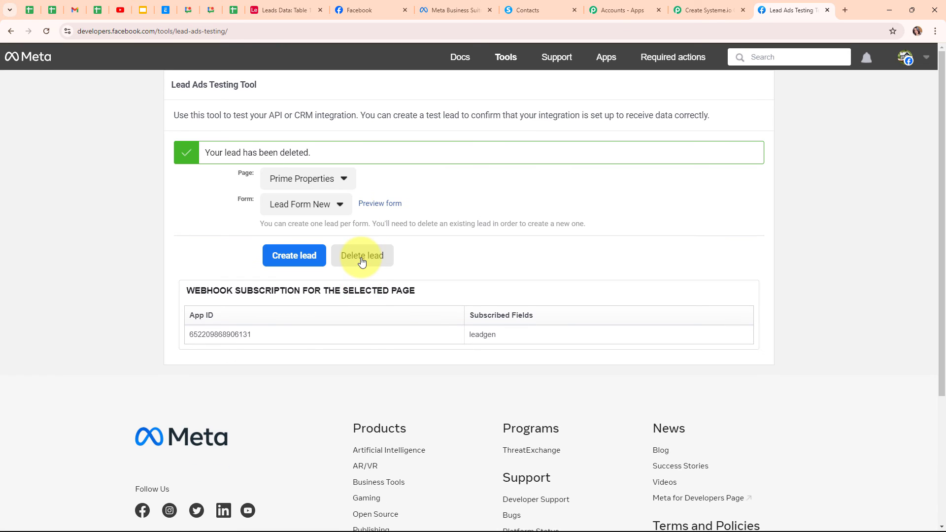
{"action": "left_click", "coordinate": [47, 33]}
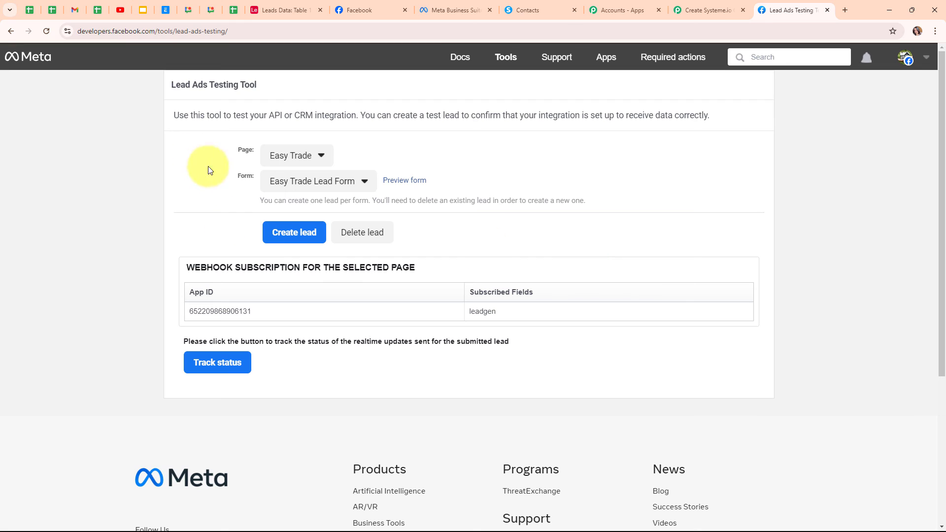
{"action": "left_click", "coordinate": [313, 164]}
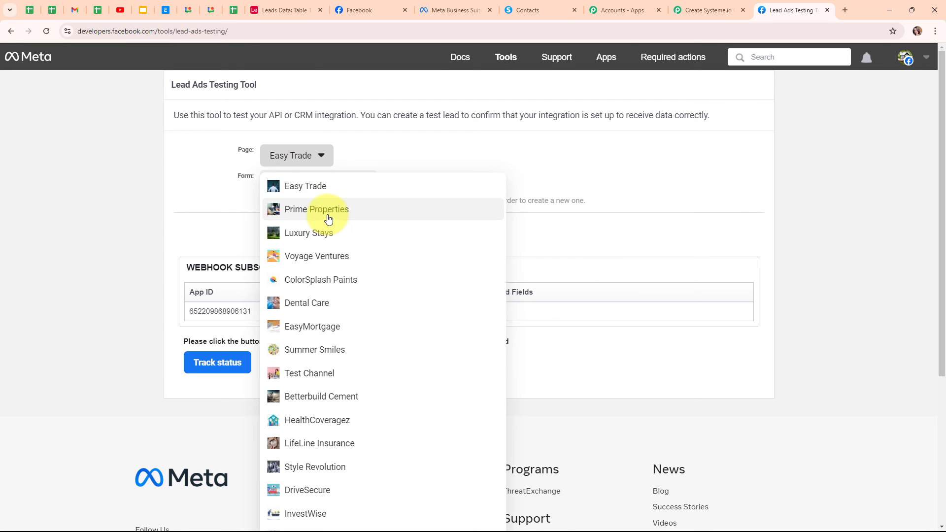
{"action": "left_click", "coordinate": [274, 214]}
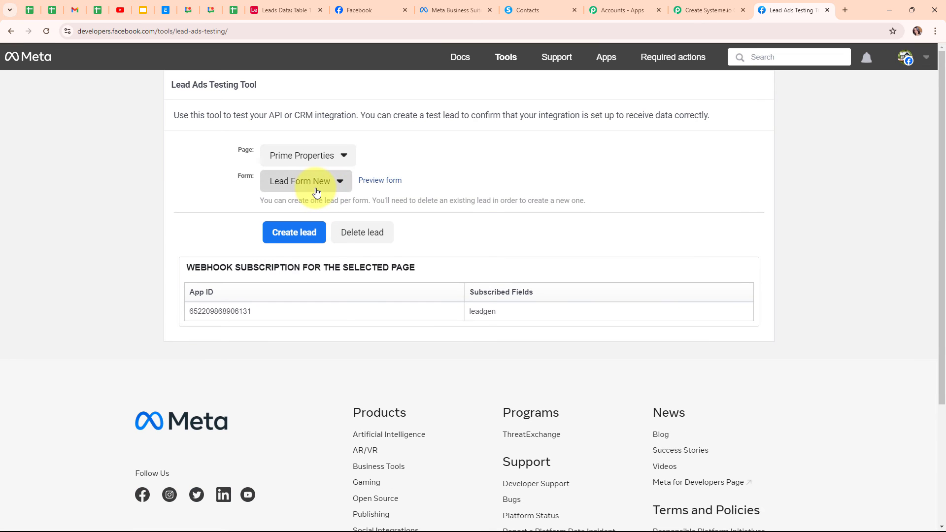
{"action": "left_click", "coordinate": [316, 183]}
{"action": "left_click", "coordinate": [295, 202]}
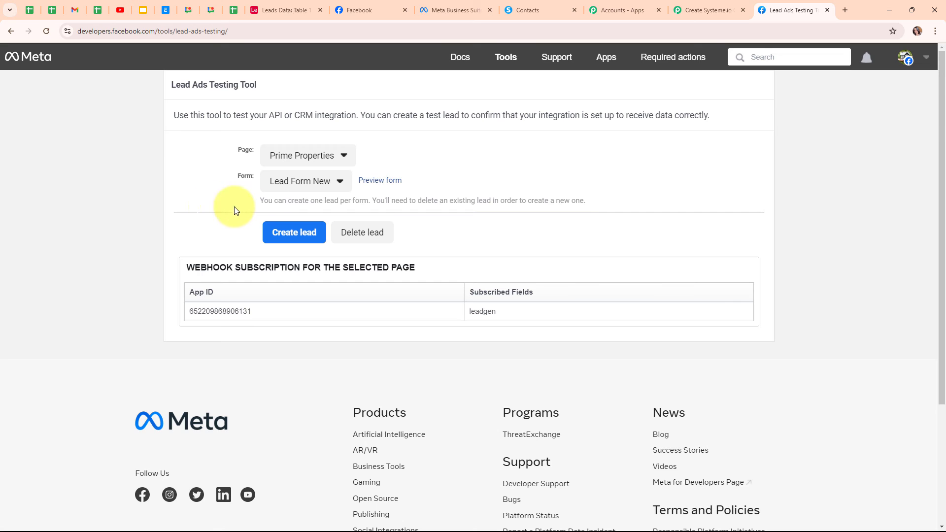
{"action": "left_click", "coordinate": [380, 181]}
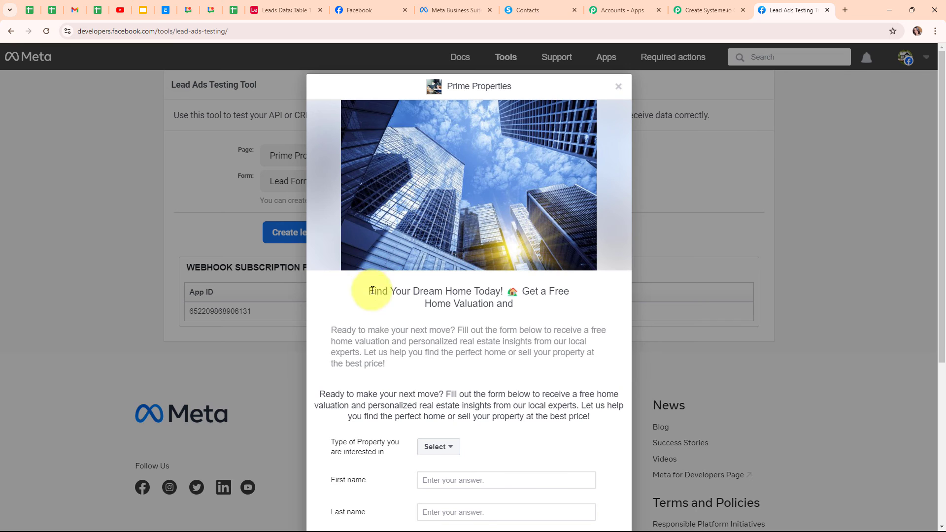
Step: Choose Residential Property and fill in the test lead's first name, last name, email and phone number
{"action": "scroll", "coordinate": [566, 329], "scroll_direction": "down", "scroll_amount": 4}
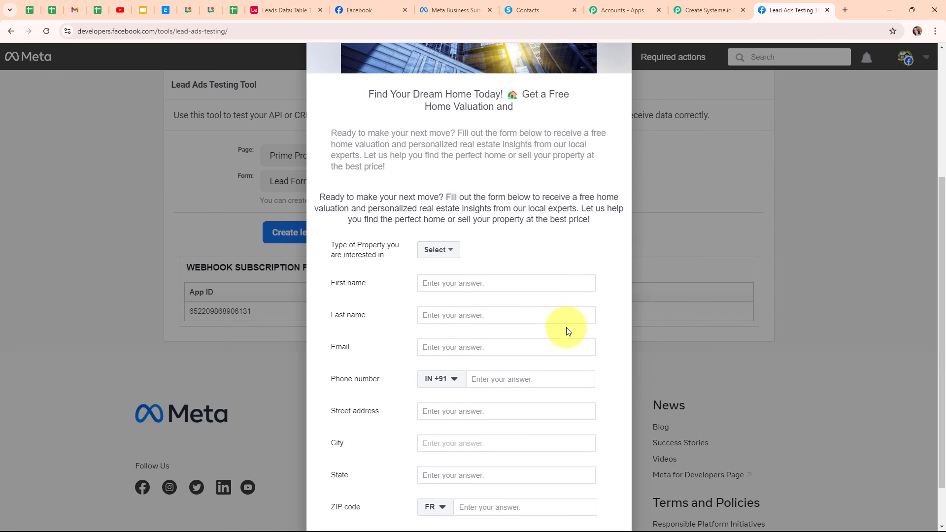
{"action": "left_click", "coordinate": [448, 251]}
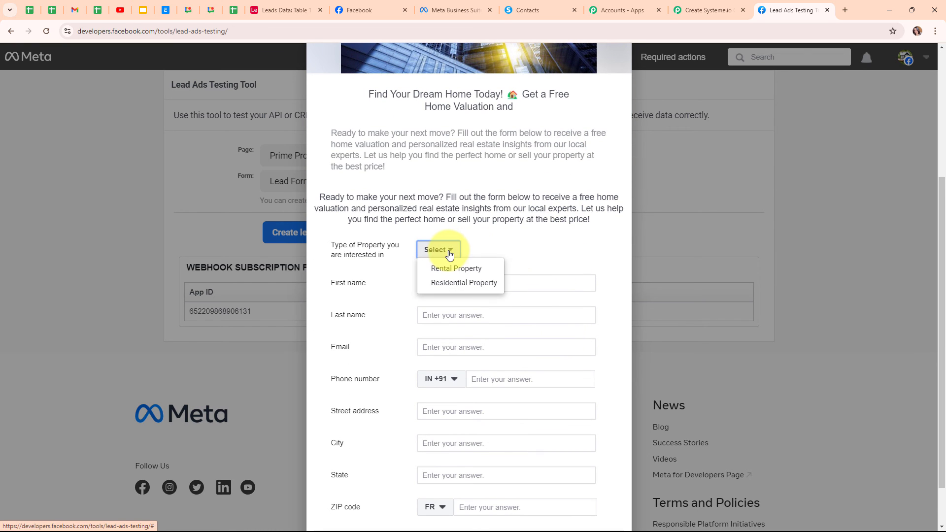
{"action": "left_click", "coordinate": [462, 285]}
{"action": "scroll", "coordinate": [496, 249], "scroll_direction": "down", "scroll_amount": 1}
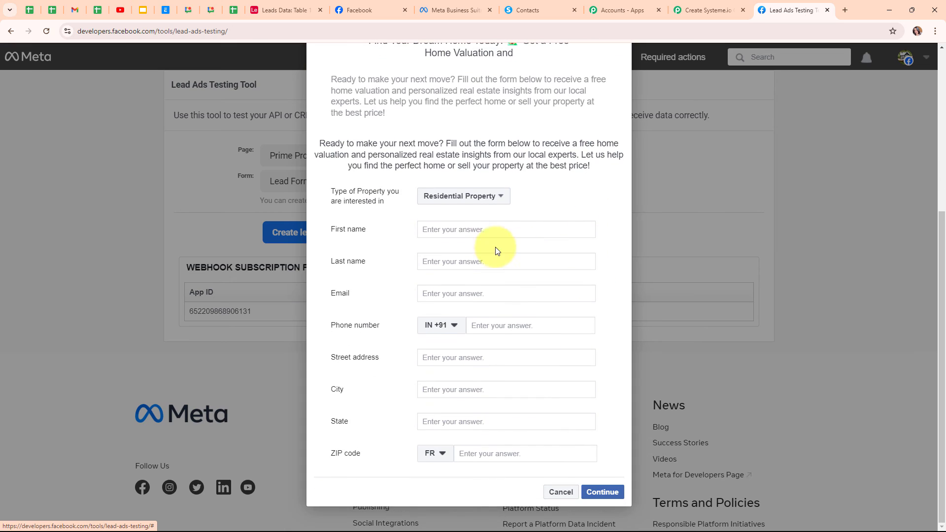
{"action": "left_click", "coordinate": [475, 228]}
{"action": "type", "text": "Test"}
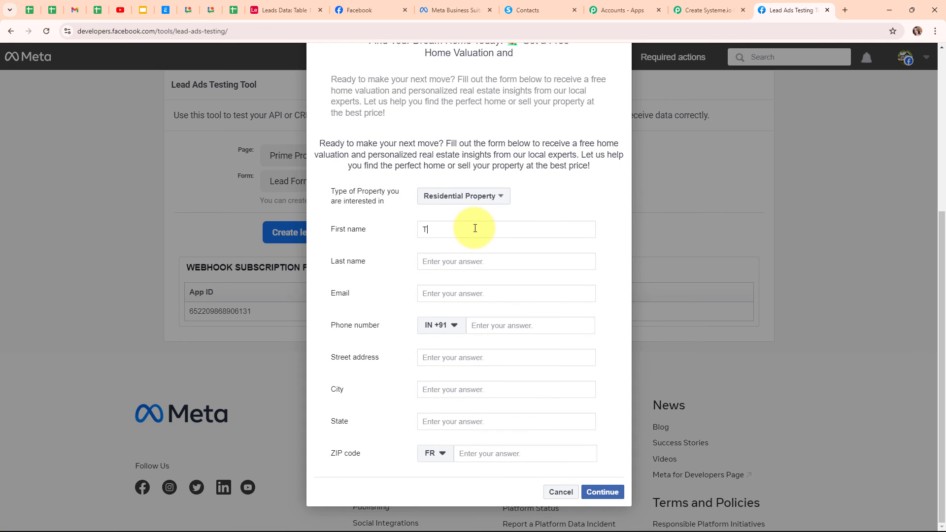
{"action": "left_click", "coordinate": [478, 260]}
{"action": "type", "text": "Lead"}
{"action": "left_click", "coordinate": [454, 294]}
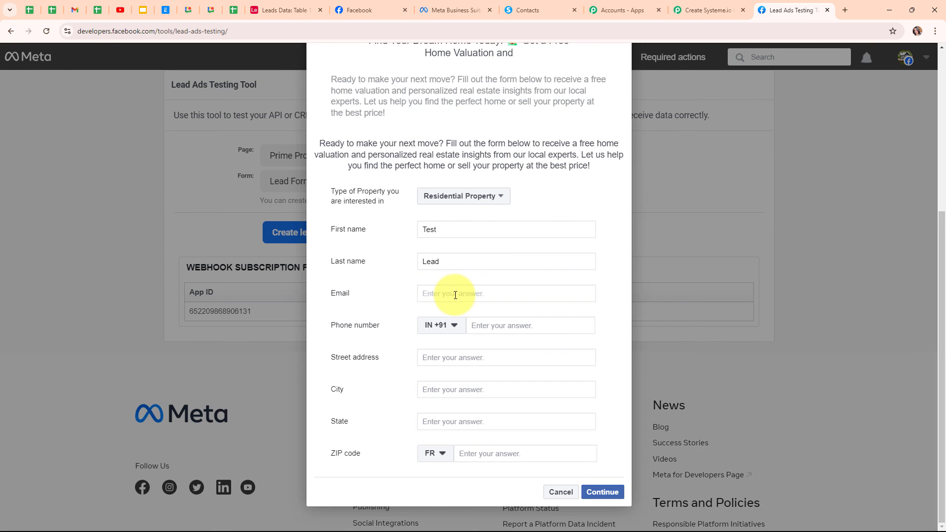
{"action": "left_click", "coordinate": [518, 329]}
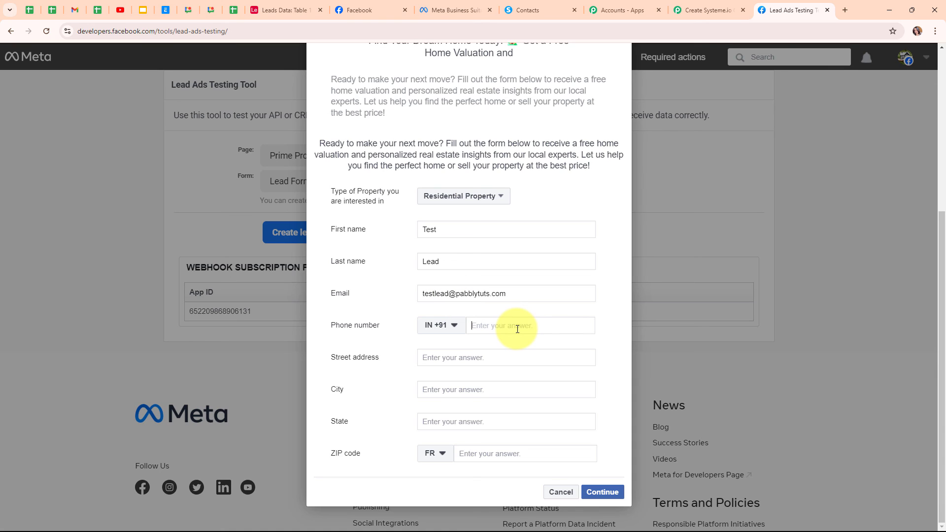
{"action": "type", "text": "77777 77777"}
Step: Enter the street address, set the ZIP country to India, add the ZIP code, and submit the lead
{"action": "left_click", "coordinate": [497, 359]}
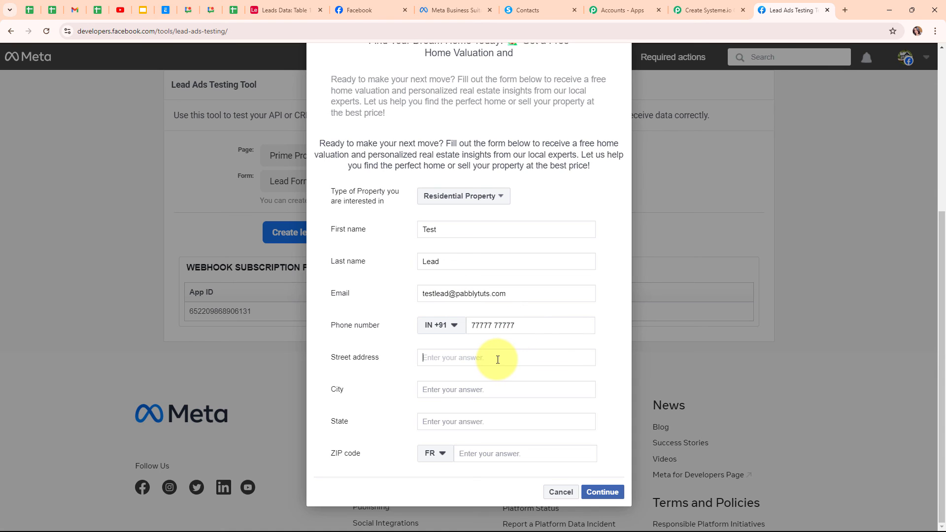
{"action": "type", "text": "678,XYZ"}
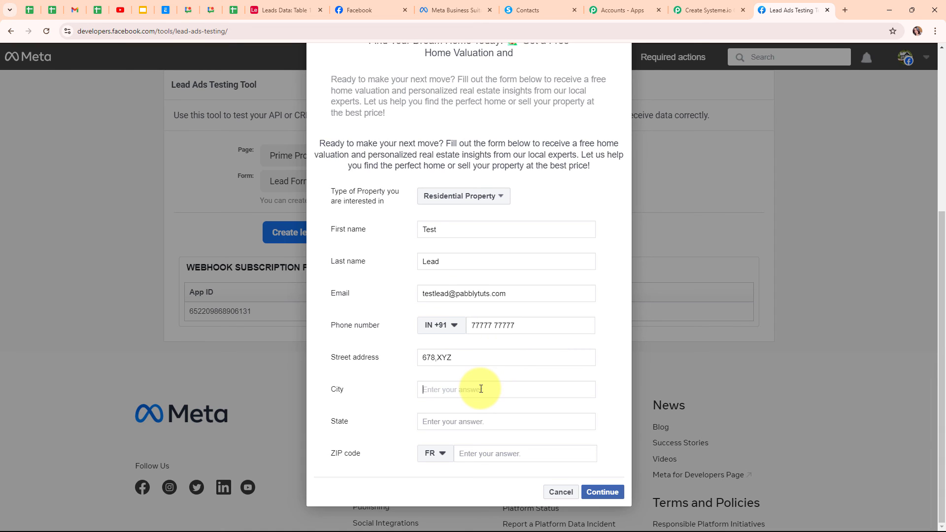
{"action": "type", "text": "Ajmer"}
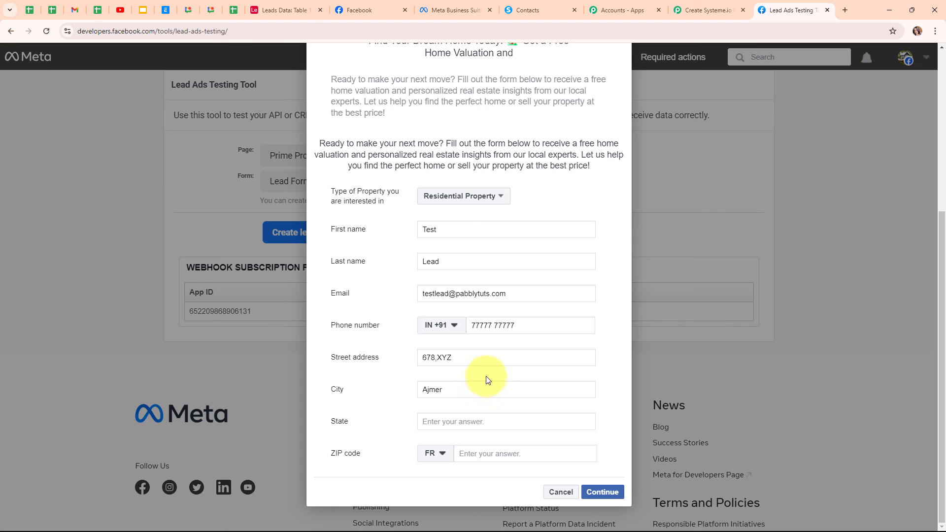
{"action": "type", "text": "Rajasthan"}
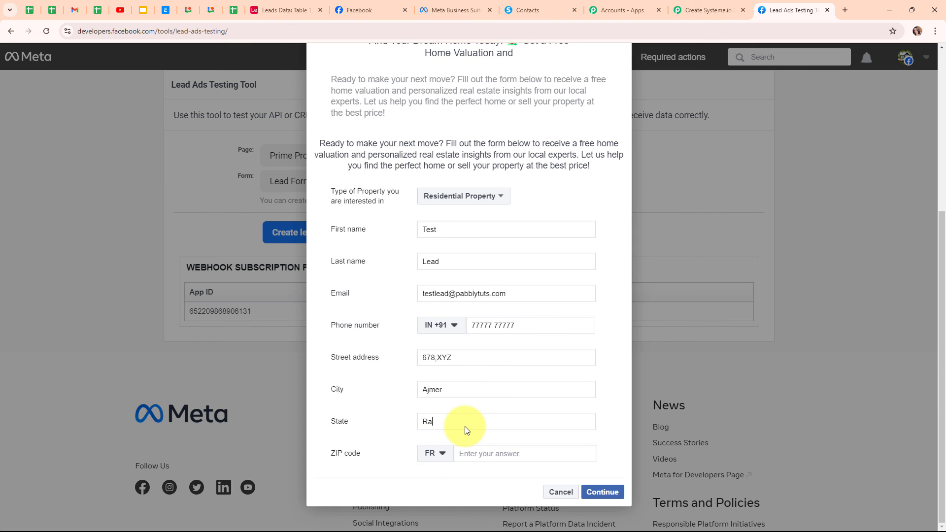
{"action": "left_click", "coordinate": [435, 454]}
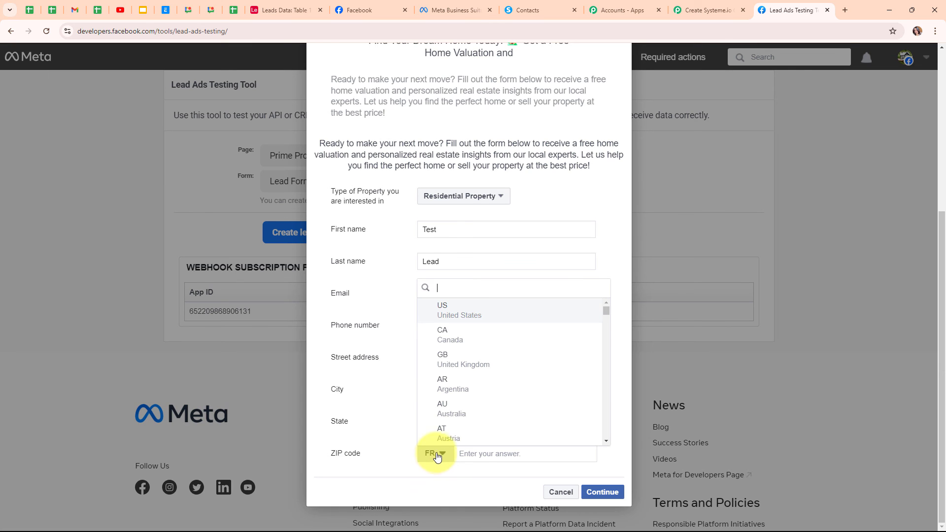
{"action": "type", "text": "in"}
{"action": "left_click", "coordinate": [513, 380]}
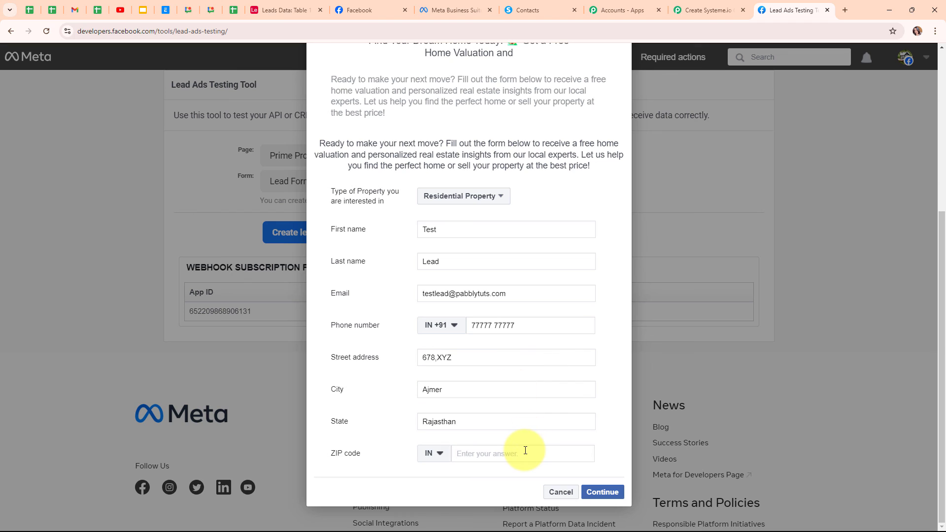
{"action": "type", "text": "305801"}
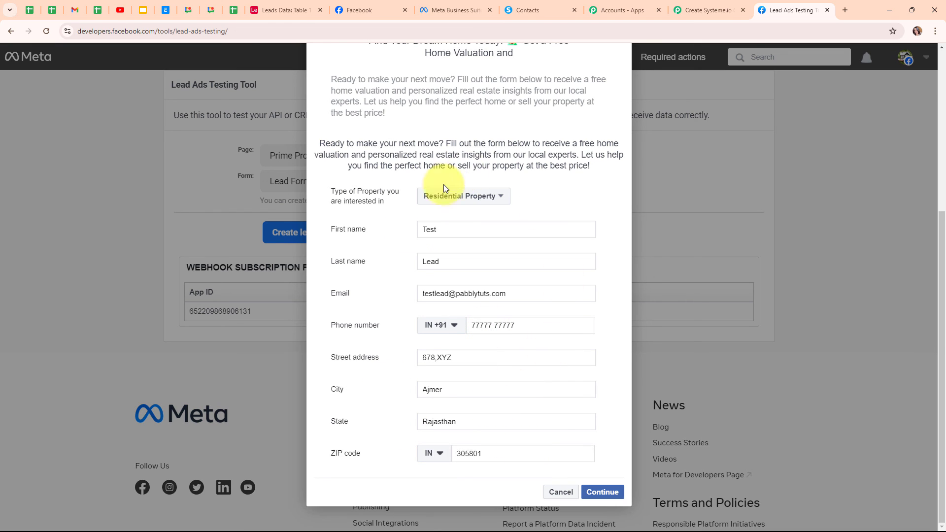
{"action": "left_click", "coordinate": [609, 494]}
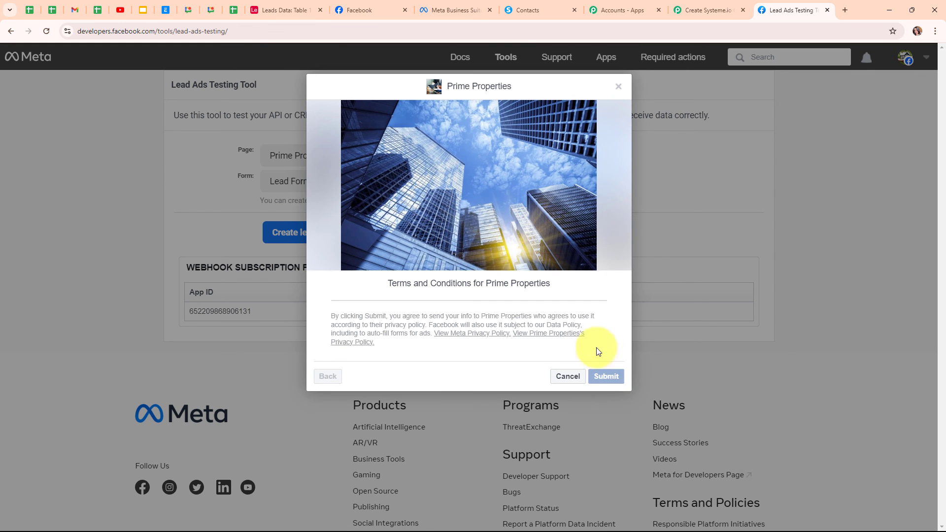
{"action": "left_click", "coordinate": [617, 85]}
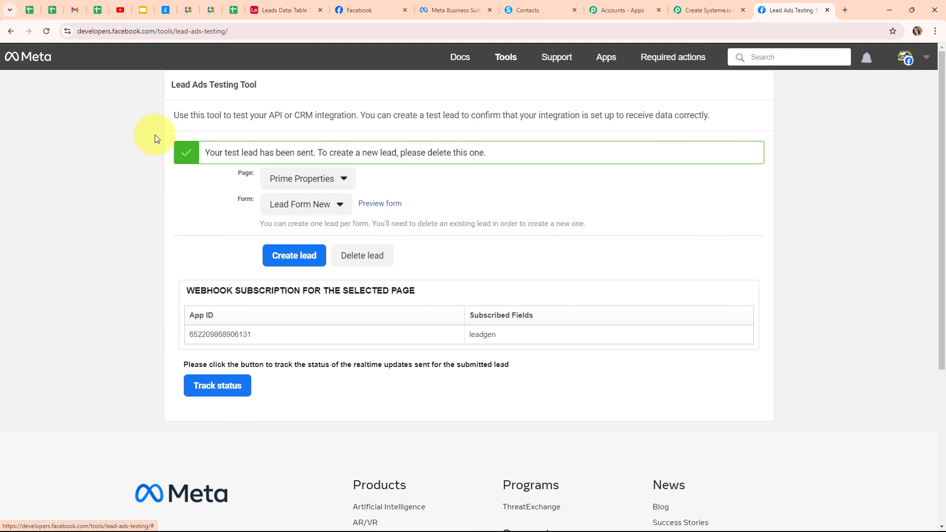
{"action": "left_click", "coordinate": [531, 10]}
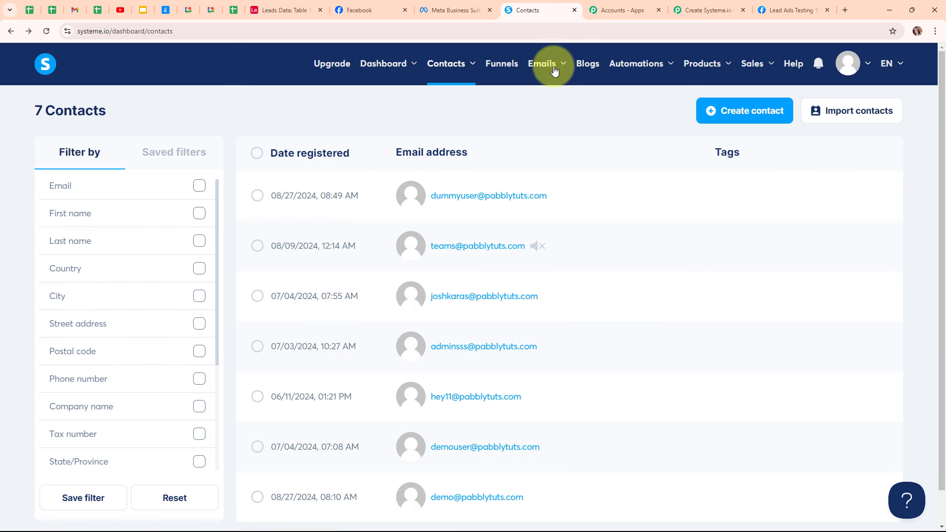
Step: Refresh Systeme.io Contacts and open the new test lead's contact to review its details
{"action": "left_click", "coordinate": [44, 33]}
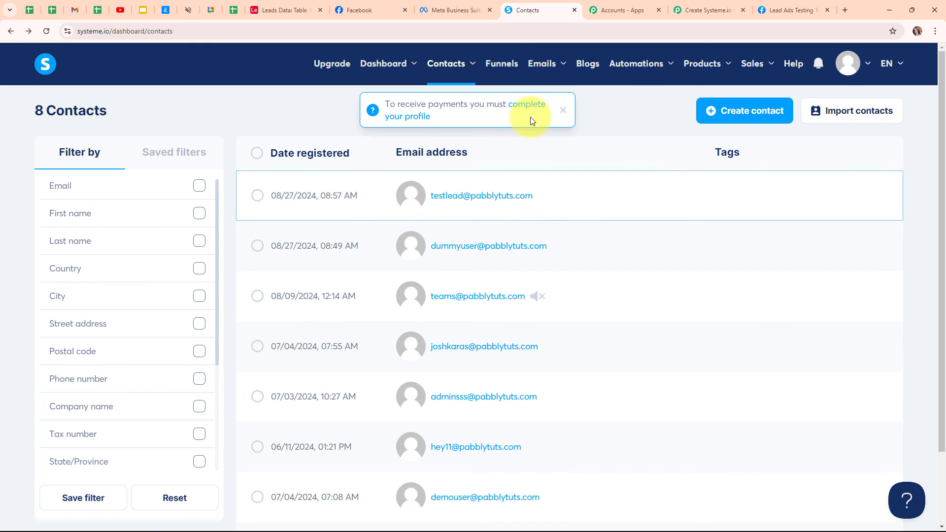
{"action": "left_click", "coordinate": [464, 196]}
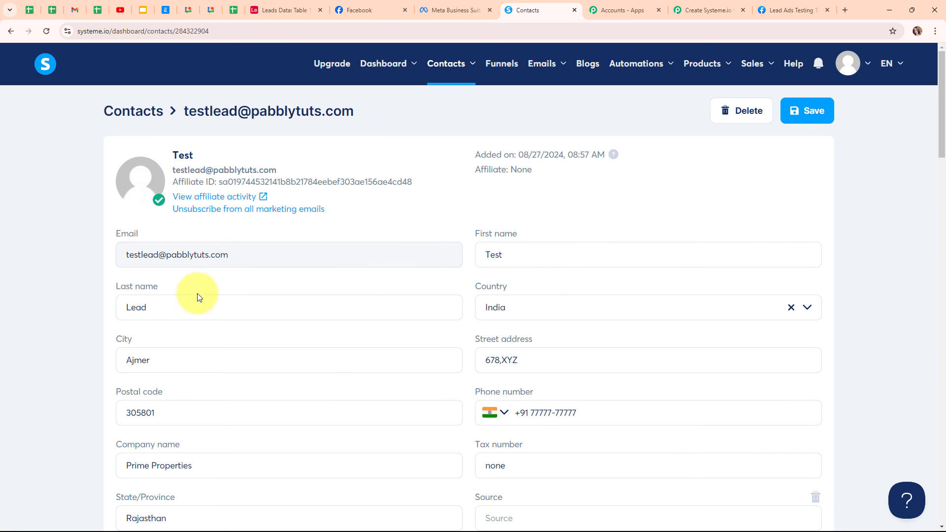
{"action": "scroll", "coordinate": [474, 296], "scroll_direction": "down", "scroll_amount": 2}
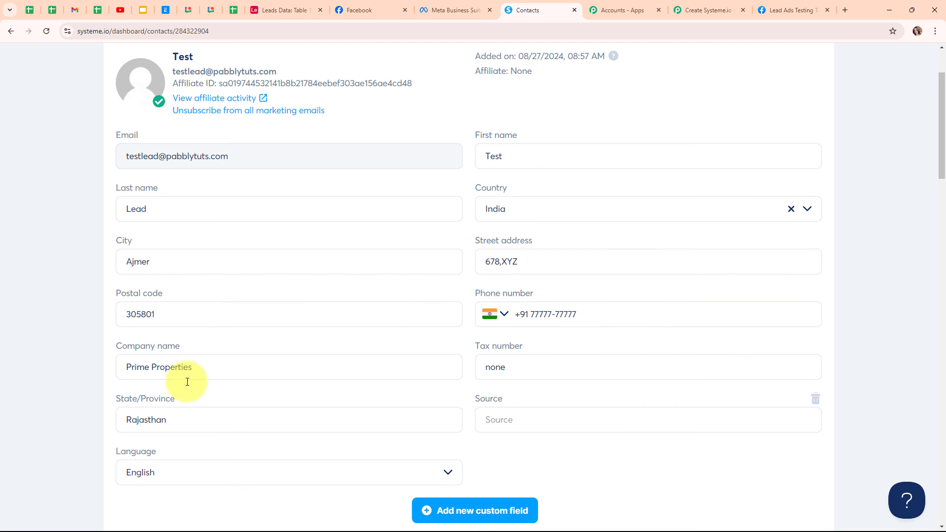
{"action": "scroll", "coordinate": [253, 305], "scroll_direction": "down", "scroll_amount": 1}
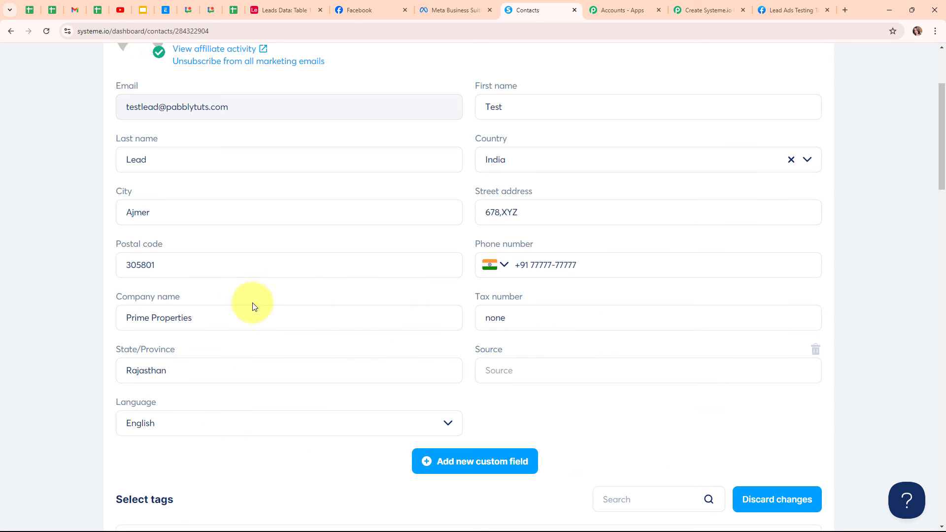
Step: Confirm the third Leads Data record from the Ajmer test lead in Airtable, then return to the Pabbly workflow
{"action": "left_click", "coordinate": [289, 6]}
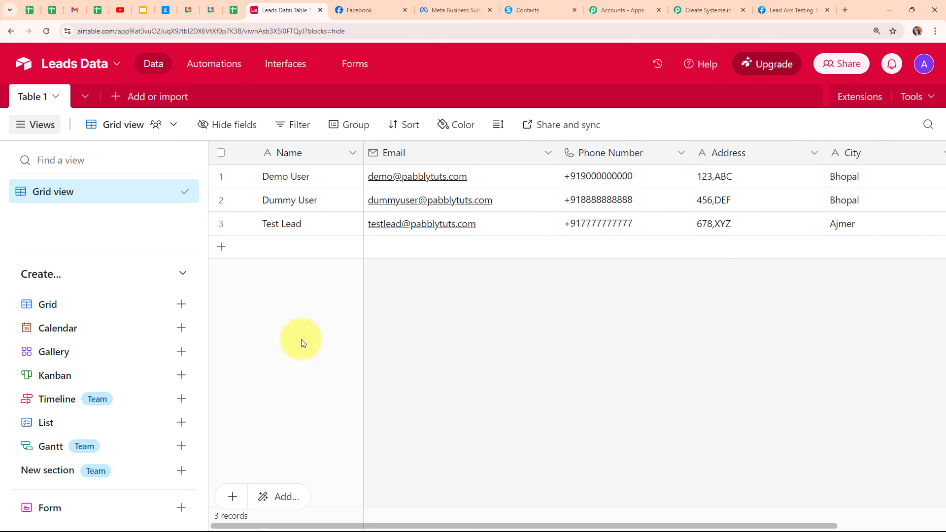
{"action": "left_click", "coordinate": [697, 4]}
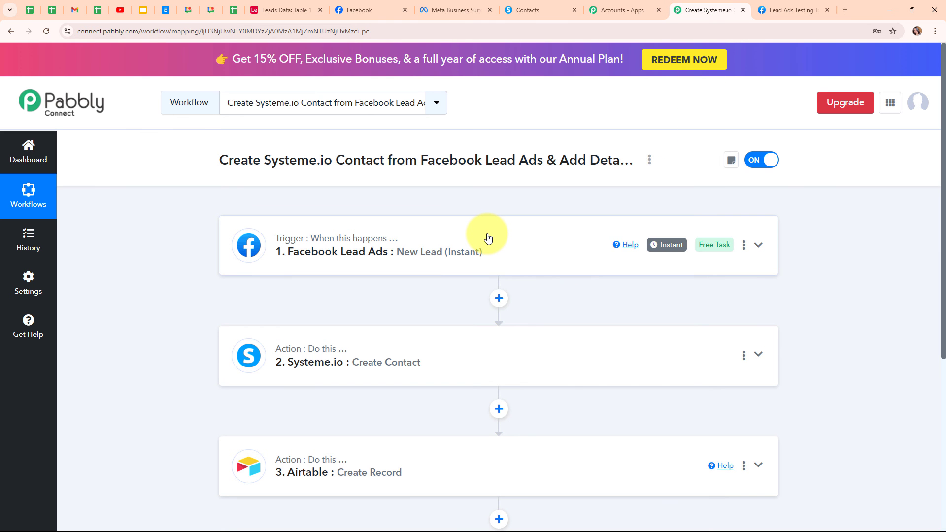
{"action": "scroll", "coordinate": [709, 226], "scroll_direction": "down", "scroll_amount": 2}
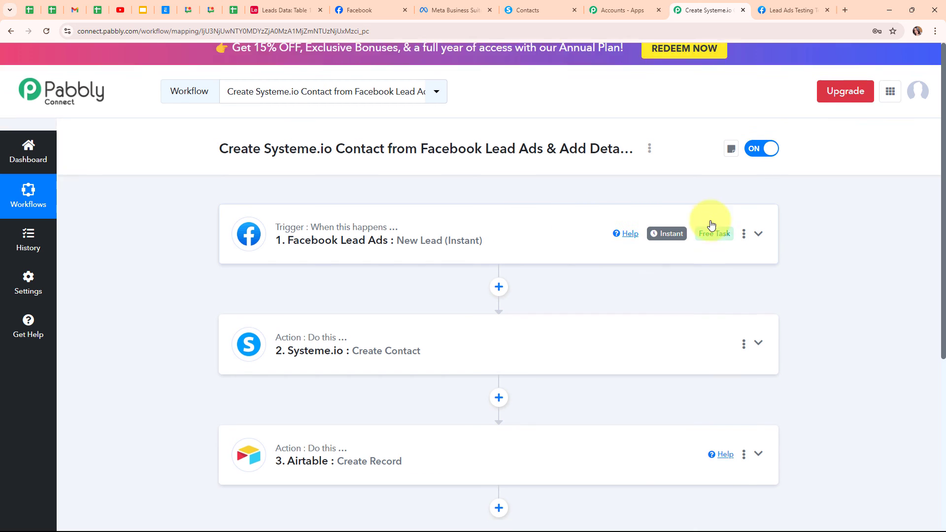